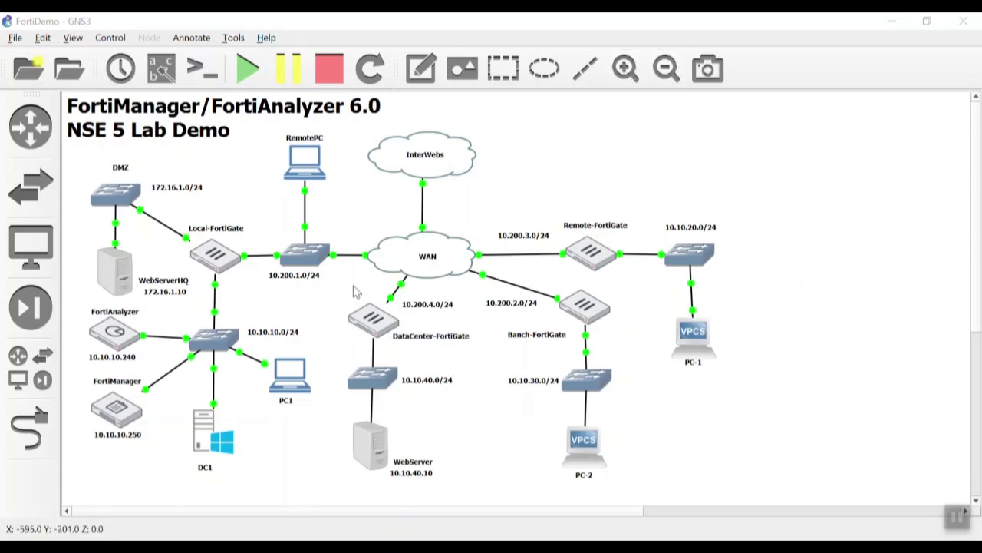
- Open PC1's remote desktop and go to FortiManager's System Settings dashboard
{"action": "double_click", "coordinate": [289, 381]}
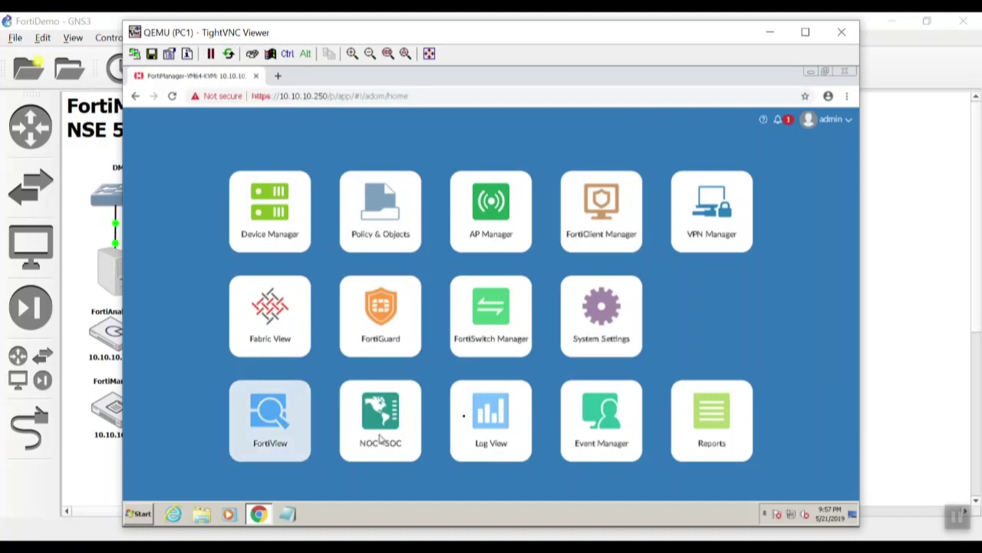
{"action": "left_click", "coordinate": [777, 122]}
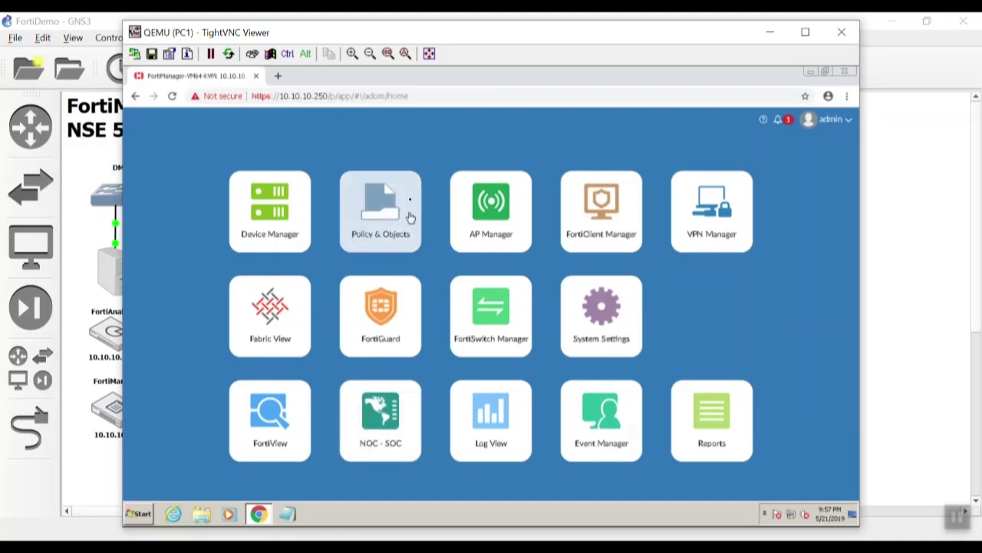
{"action": "left_click_drag", "start_coordinate": [393, 36], "coordinate": [472, 35]}
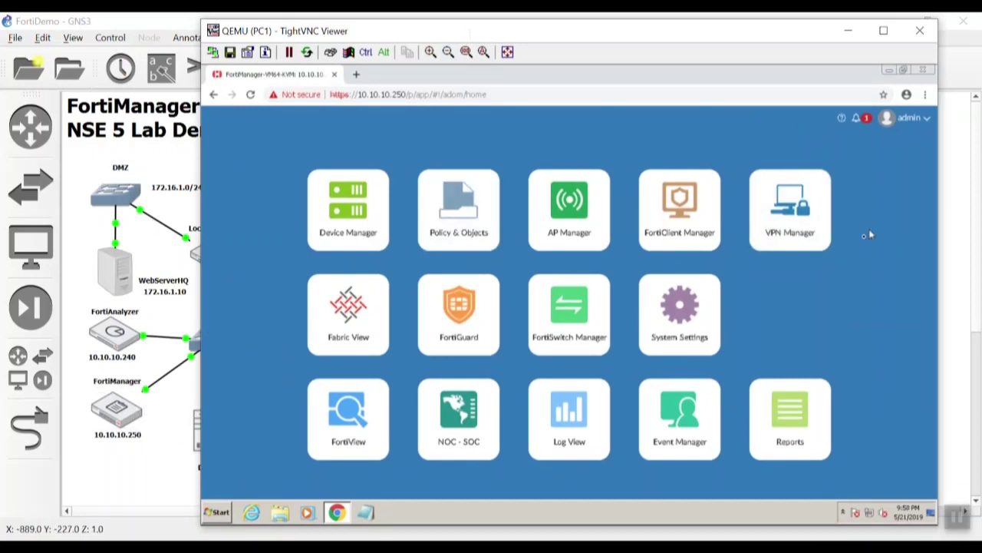
{"action": "left_click", "coordinate": [899, 127]}
{"action": "left_click", "coordinate": [756, 154]}
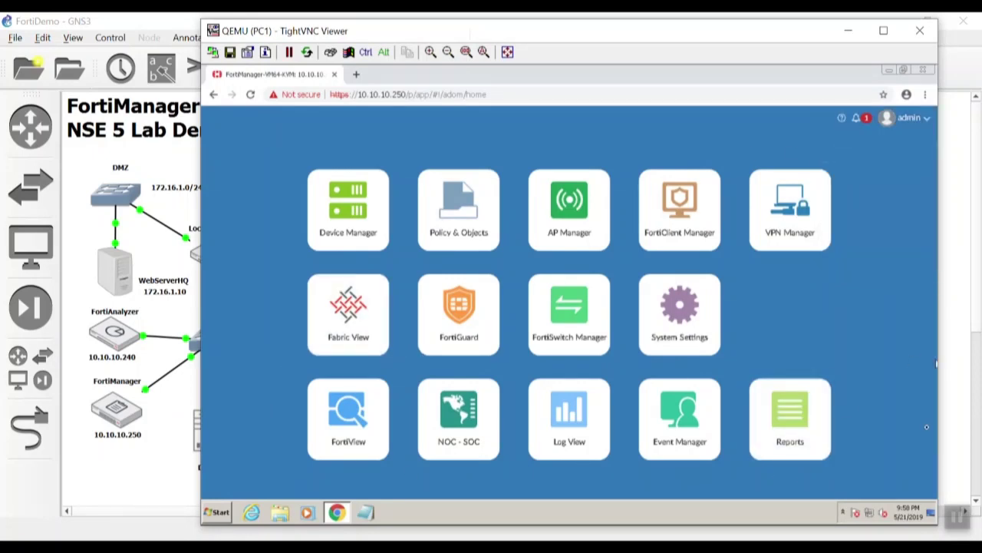
{"action": "left_click", "coordinate": [676, 311]}
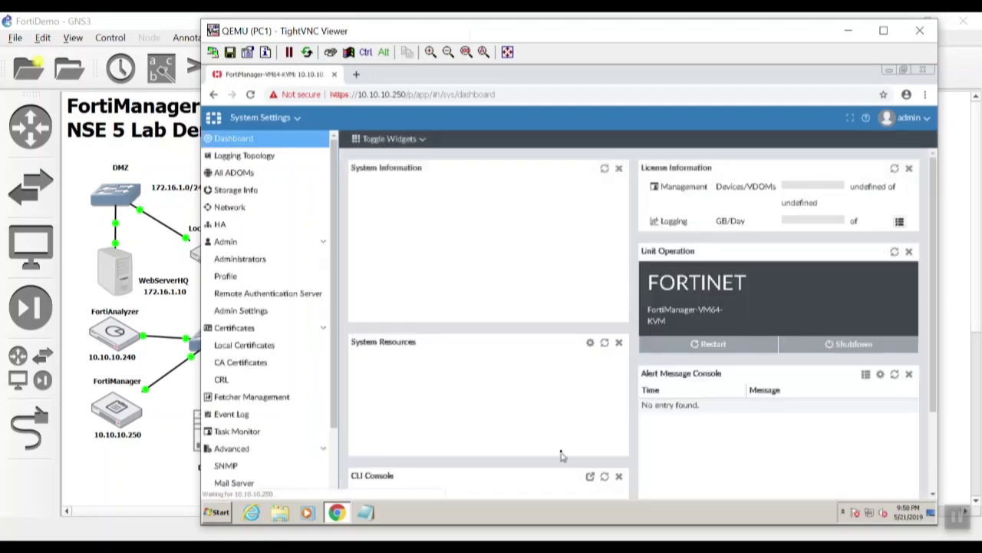
- Switch FortiAnalyzer Features to OFF and confirm the restart warning
{"action": "scroll", "coordinate": [555, 464], "scroll_direction": "down", "scroll_amount": 4}
{"action": "scroll", "coordinate": [554, 464], "scroll_direction": "up", "scroll_amount": 3}
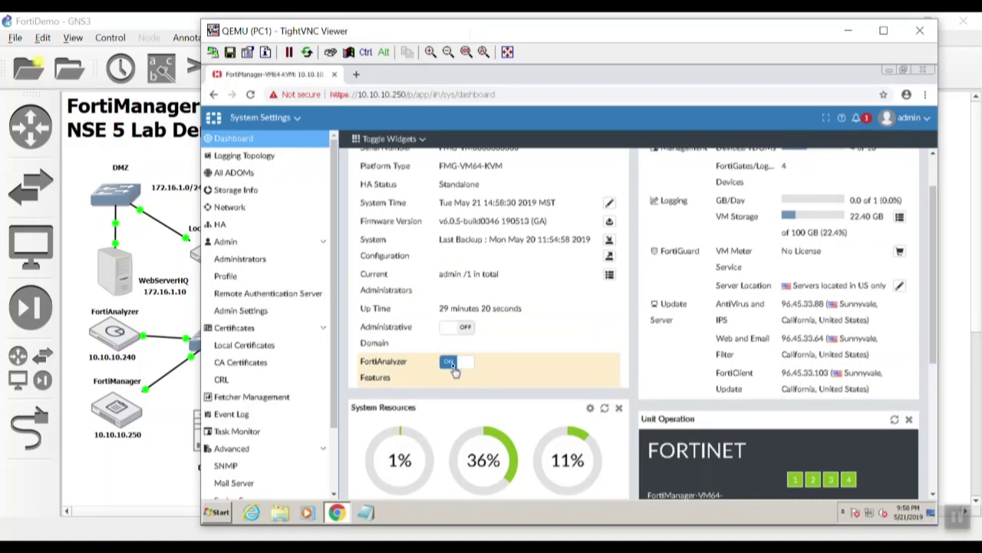
{"action": "left_click", "coordinate": [453, 364]}
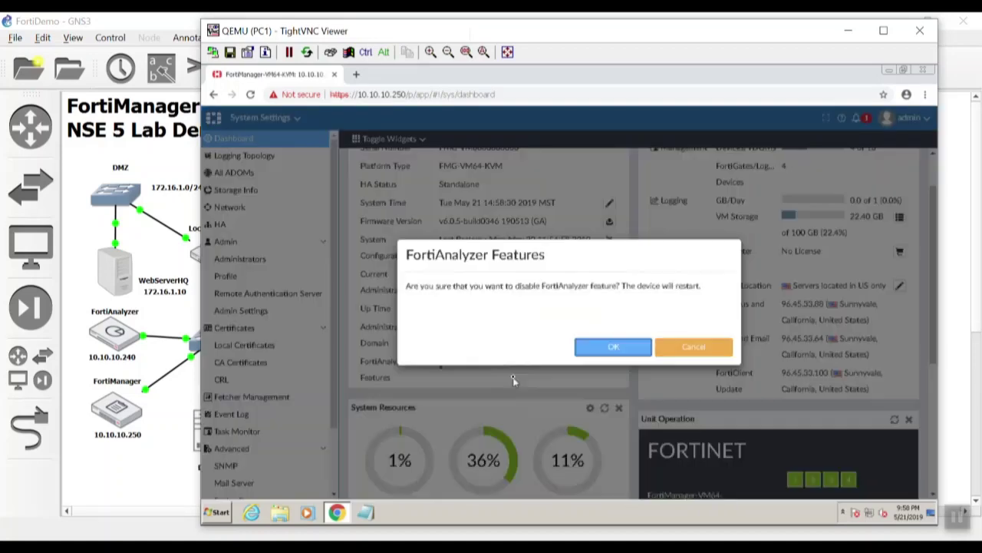
{"action": "left_click", "coordinate": [604, 356]}
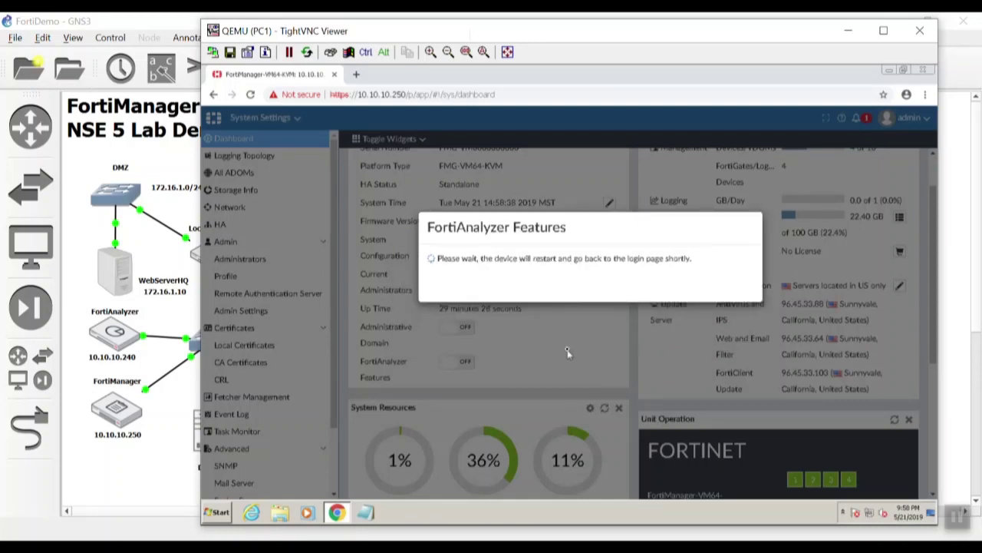
- Watch the FortiManager console until it reboots to the login prompt, then close it
{"action": "double_click", "coordinate": [103, 412]}
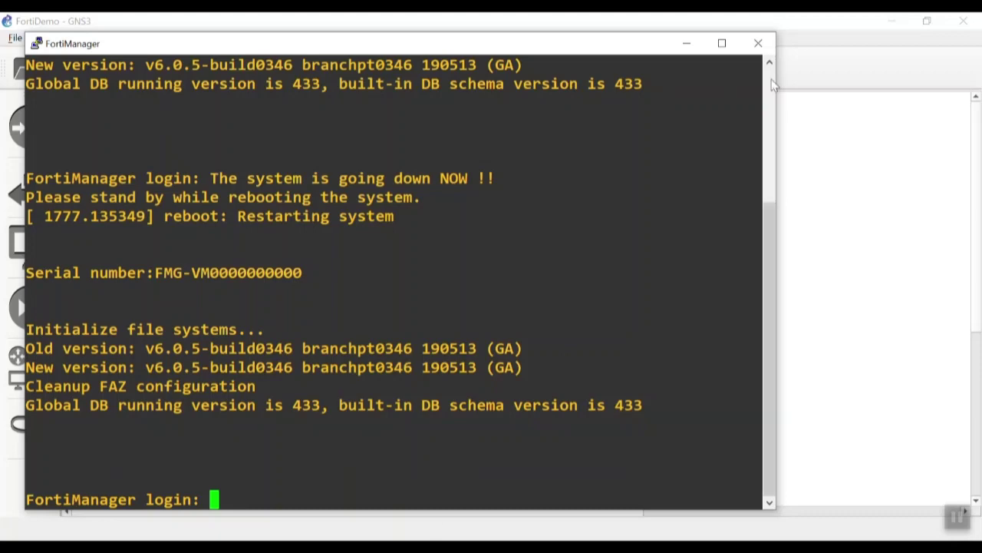
{"action": "left_click", "coordinate": [757, 45]}
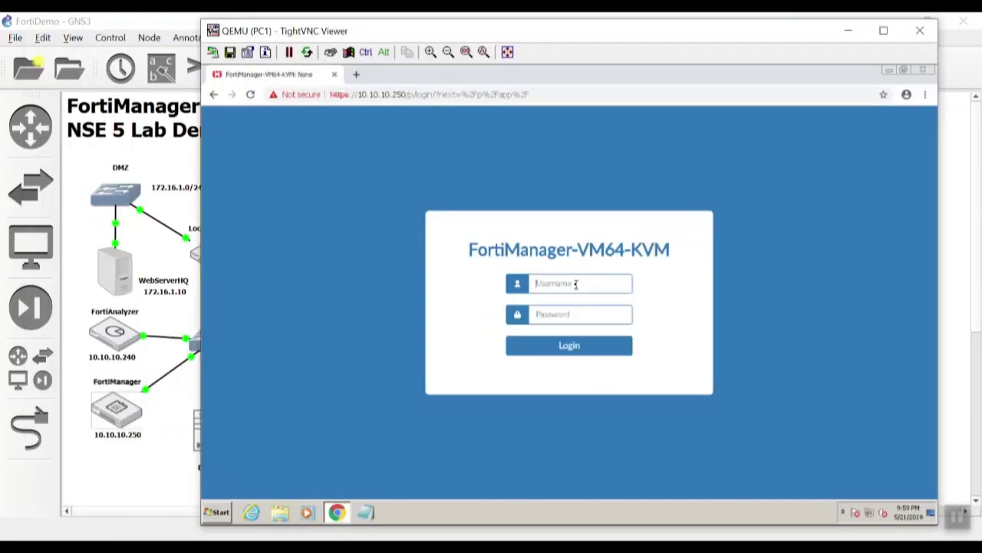
- Sign back in with the admin credentials and show Device Manager's Add Device options
{"action": "type", "text": "adminfortinet"}
{"action": "key", "text": "Return"}
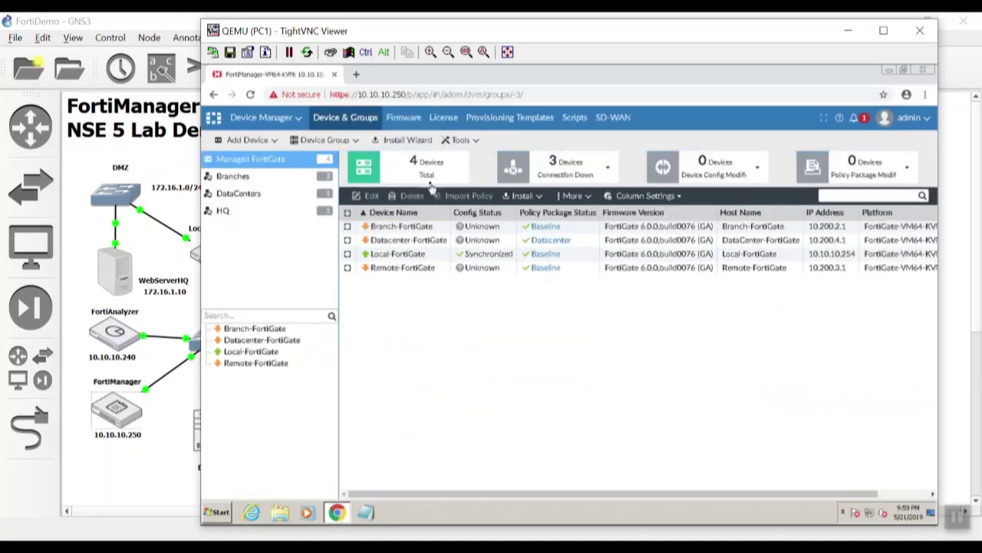
{"action": "left_click", "coordinate": [277, 143]}
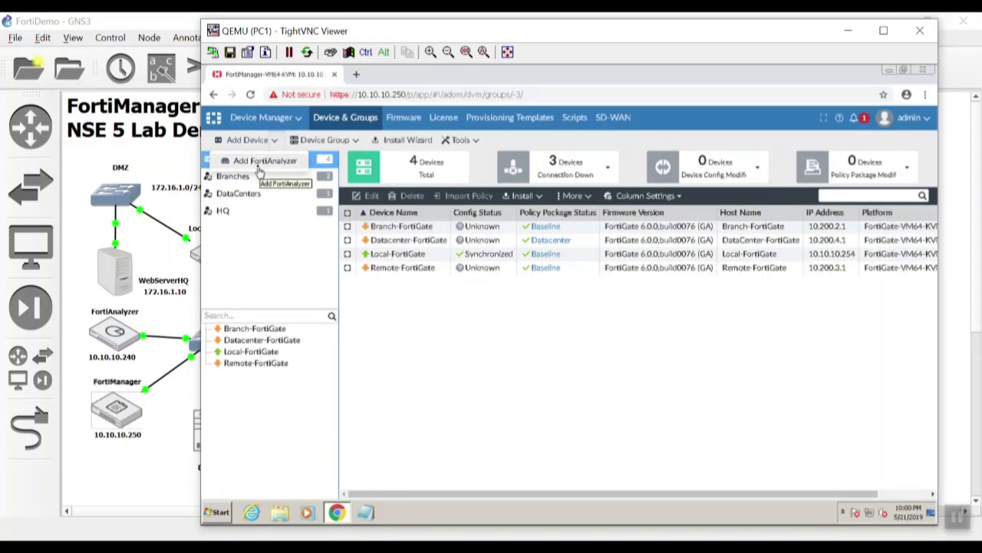
- Reopen the Add FortiAnalyzer dialog after one cancel and type IP 10.10.10.240
{"action": "left_click", "coordinate": [260, 169]}
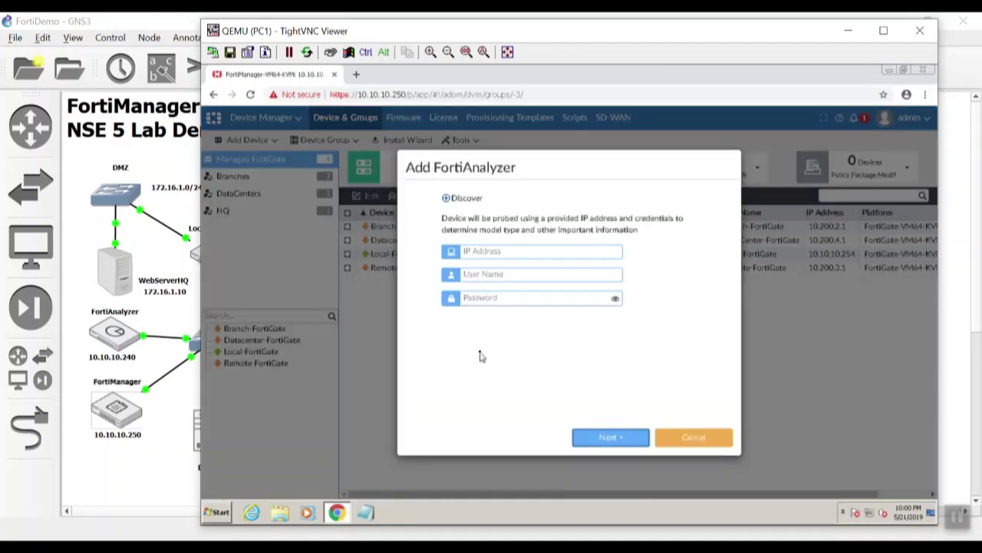
{"action": "left_click", "coordinate": [699, 440]}
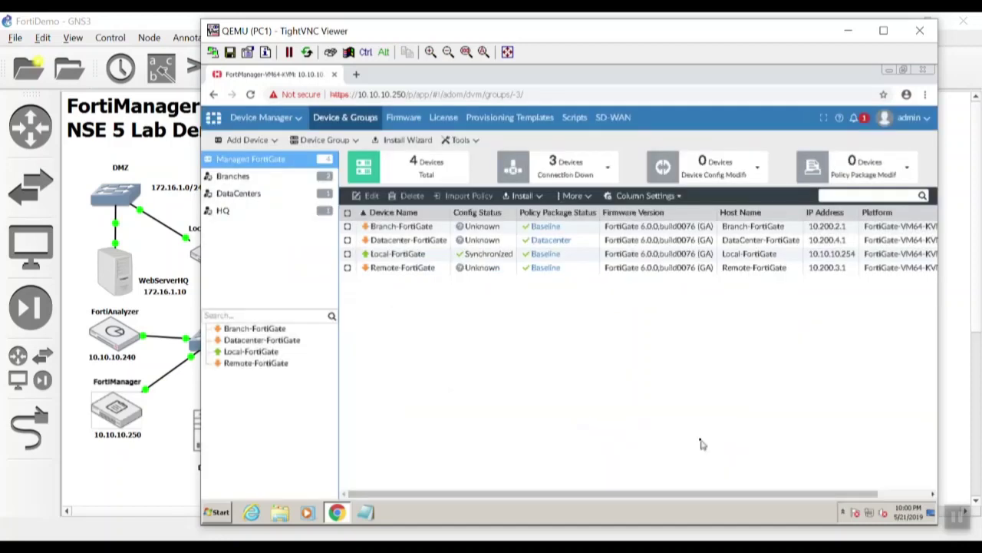
{"action": "left_click", "coordinate": [275, 142]}
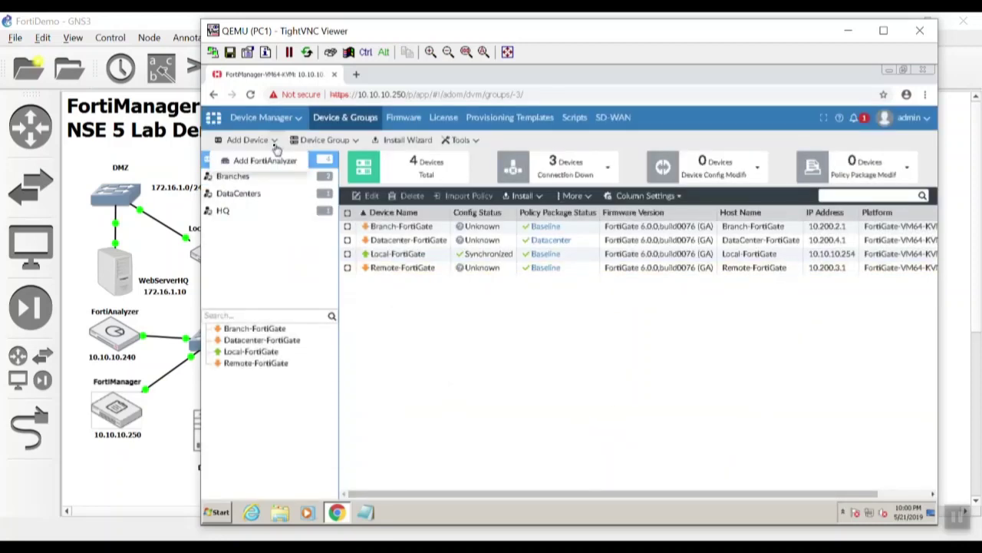
{"action": "left_click", "coordinate": [265, 161]}
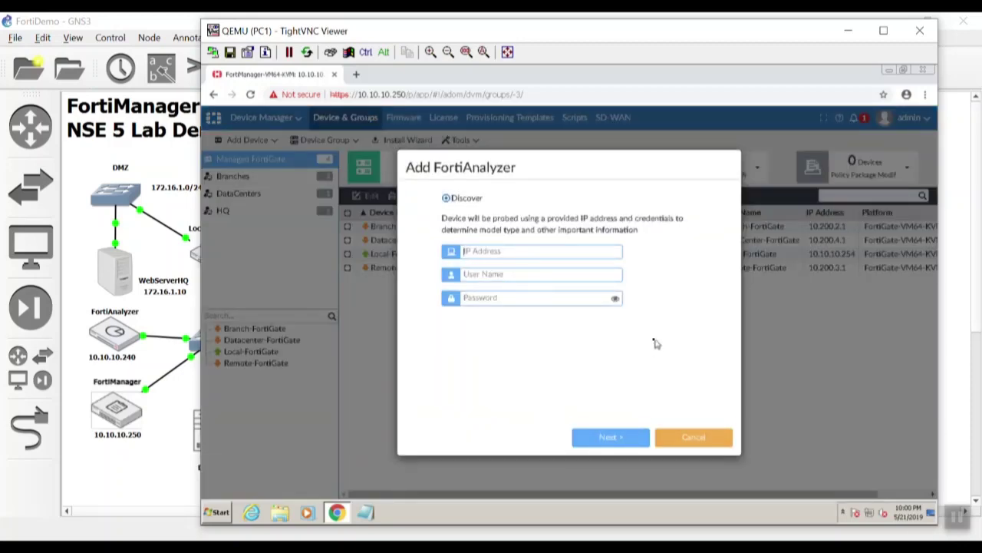
{"action": "type", "text": "10.10"}
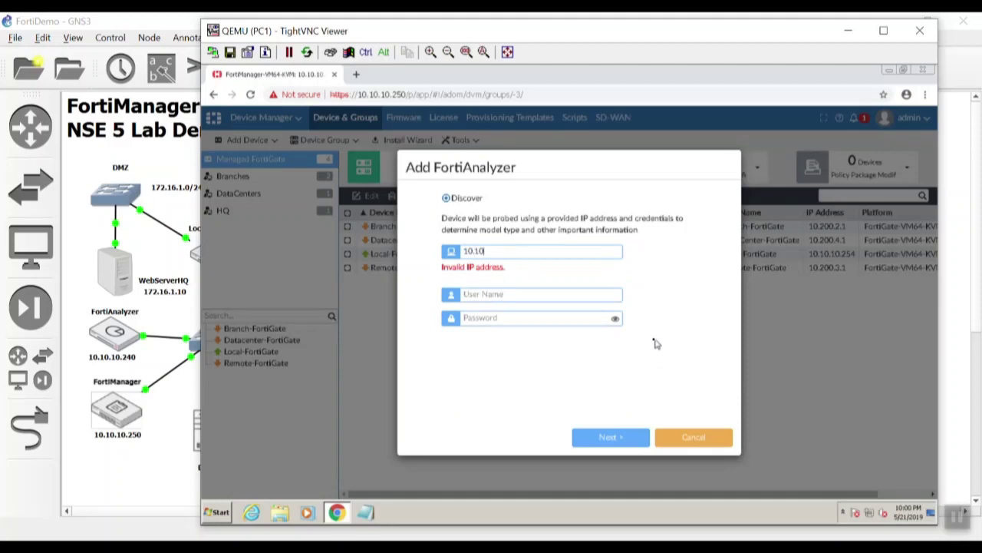
{"action": "type", "text": ".10.240"}
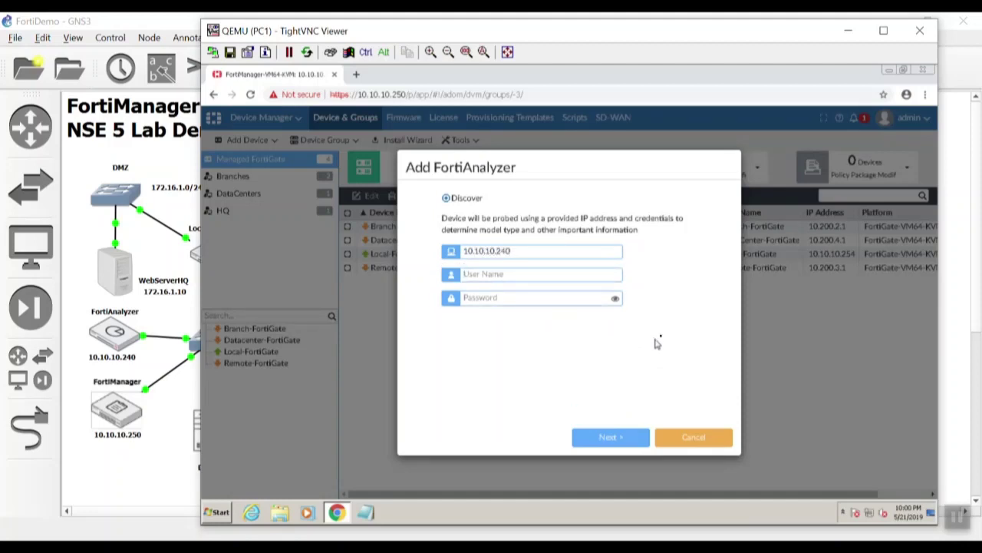
{"action": "double_click", "coordinate": [115, 331]}
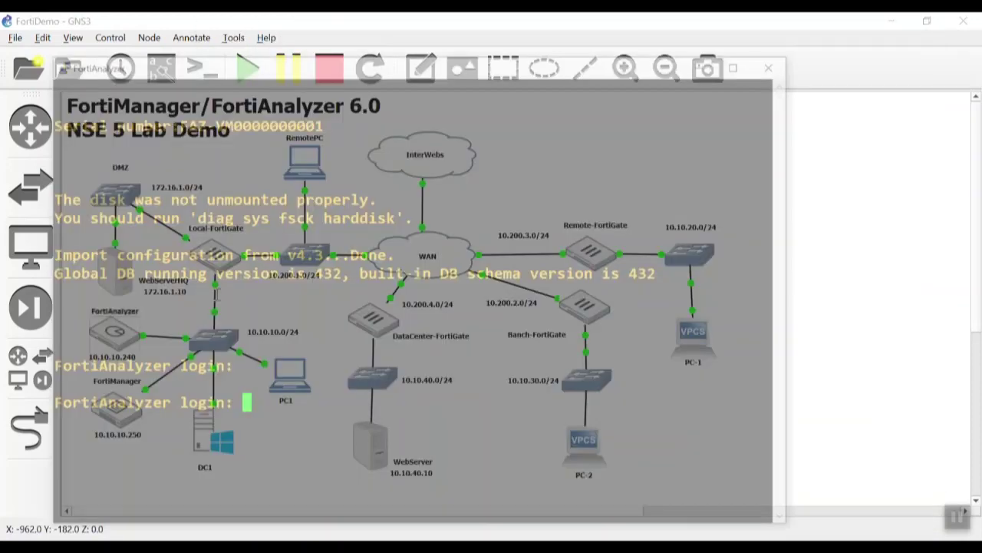
{"action": "type", "text": "admin"}
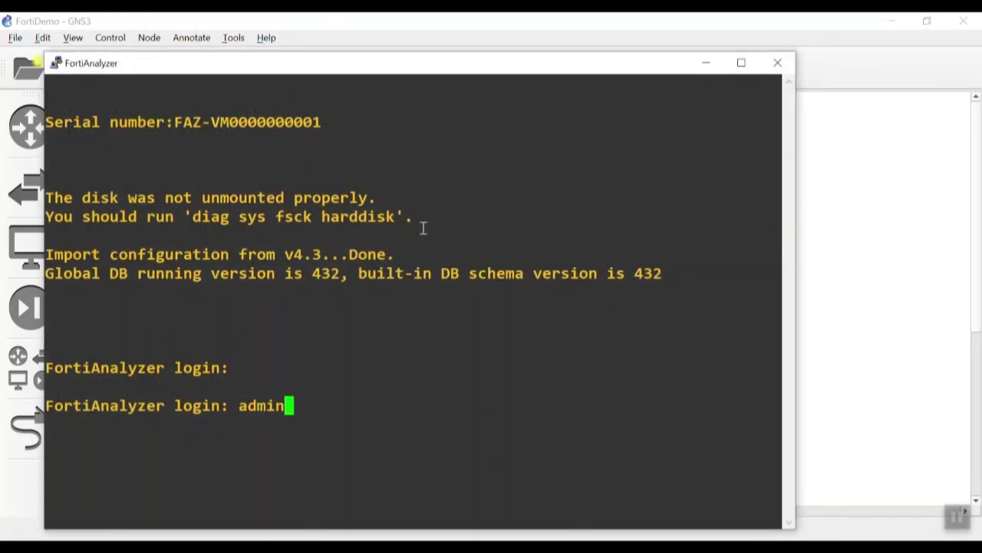
{"action": "key", "text": "Return"}
{"action": "key", "text": "Return"}
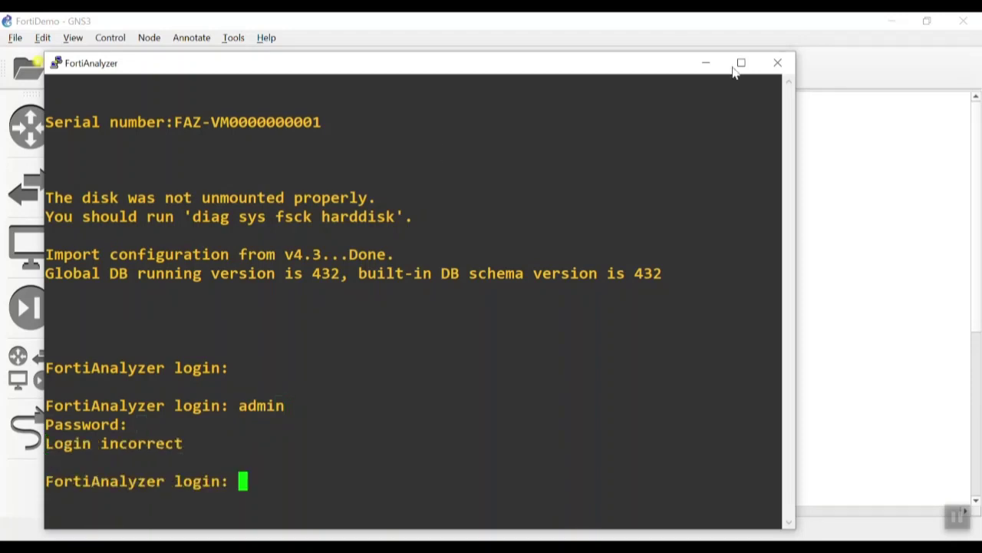
{"action": "left_click", "coordinate": [773, 65]}
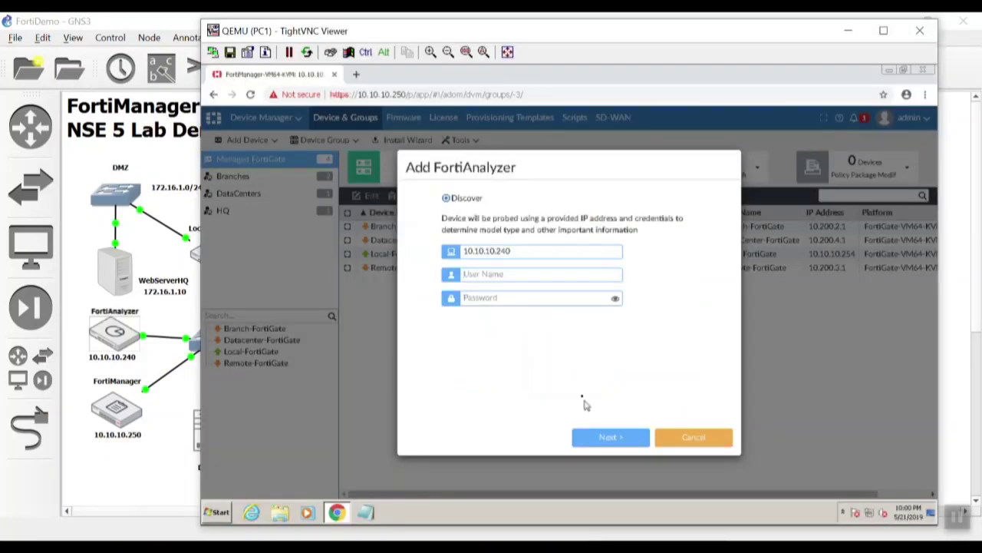
- Enter the admin credentials, probe the FortiAnalyzer, and cancel once the probe fails
{"action": "left_click", "coordinate": [512, 275]}
{"action": "type", "text": "ad"}
{"action": "type", "text": "••••••"}
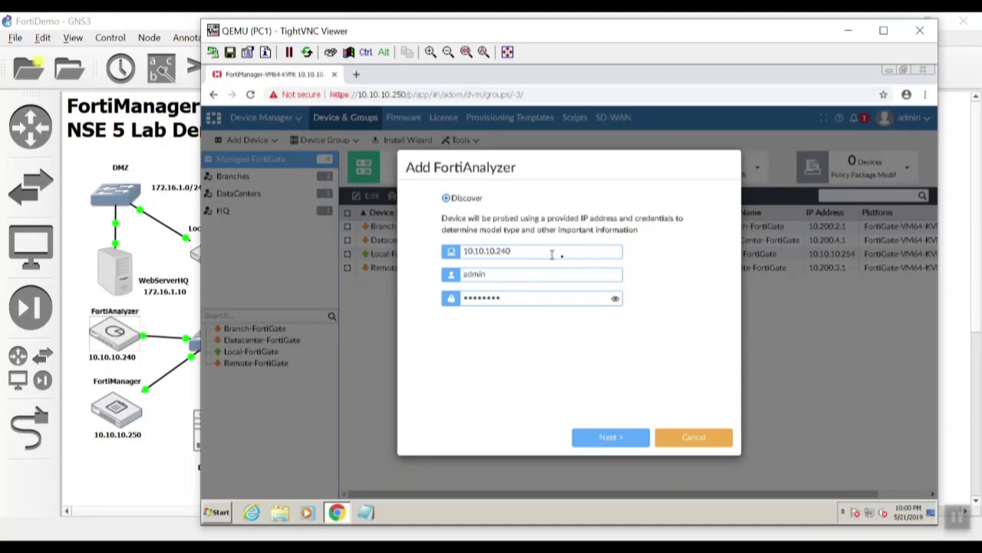
{"action": "left_click", "coordinate": [625, 436]}
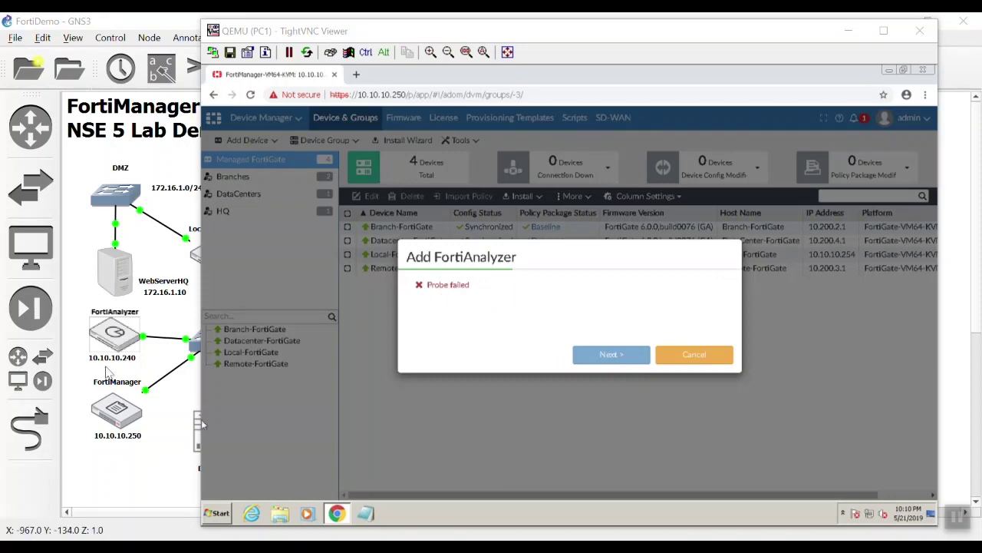
{"action": "left_click_drag", "start_coordinate": [555, 253], "coordinate": [537, 259]}
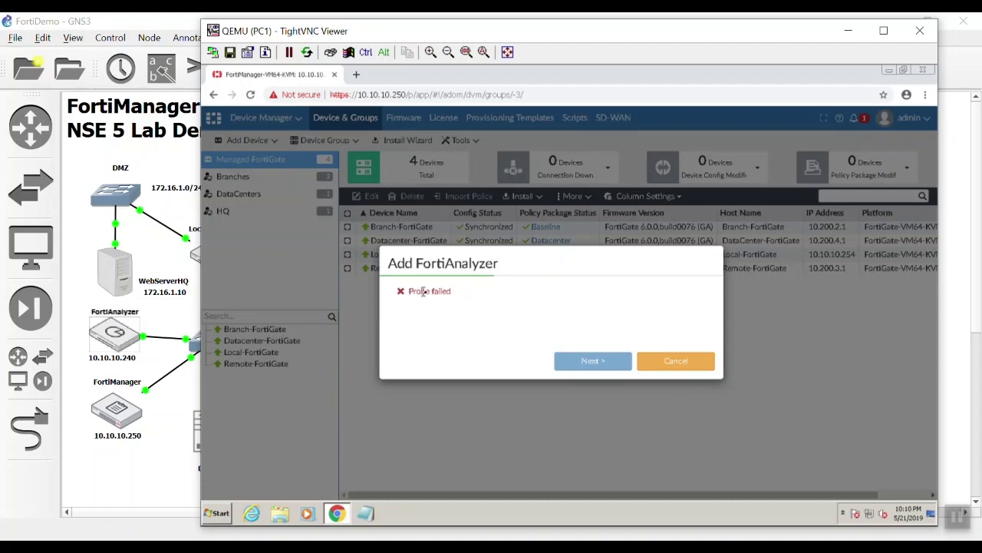
{"action": "left_click", "coordinate": [688, 367]}
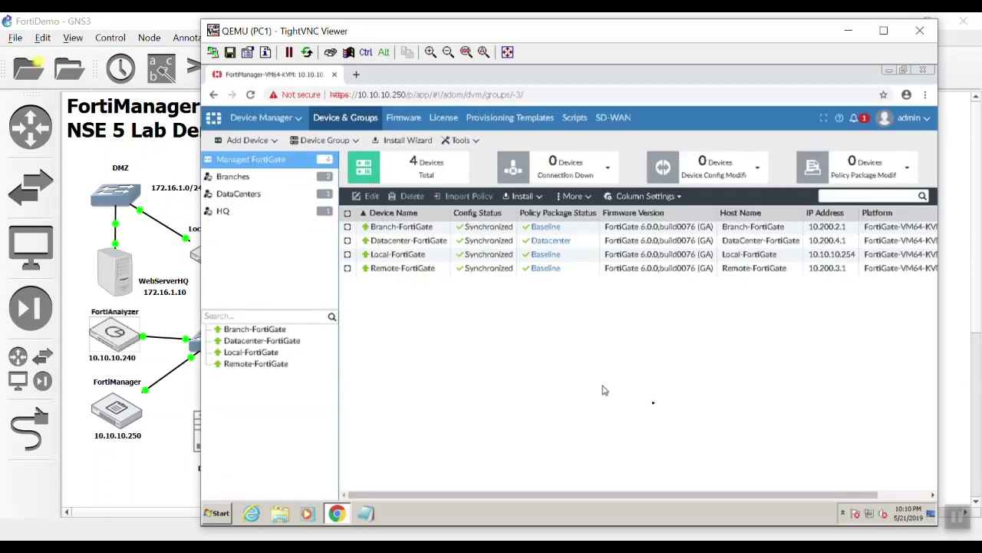
- Load 10.10.10.240 in a new Chrome tab
{"action": "left_click", "coordinate": [356, 74]}
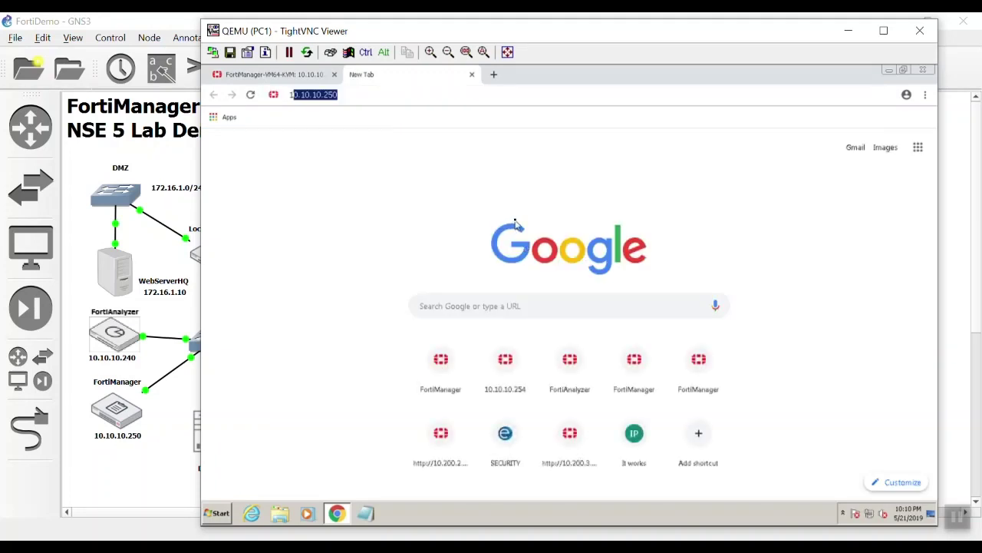
{"action": "type", "text": "10"}
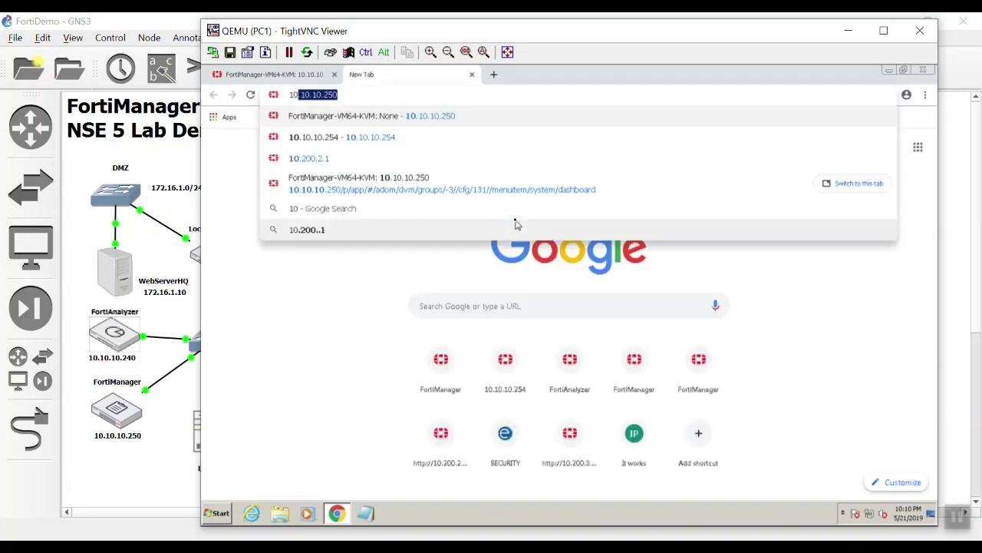
{"action": "type", "text": ".10.10."}
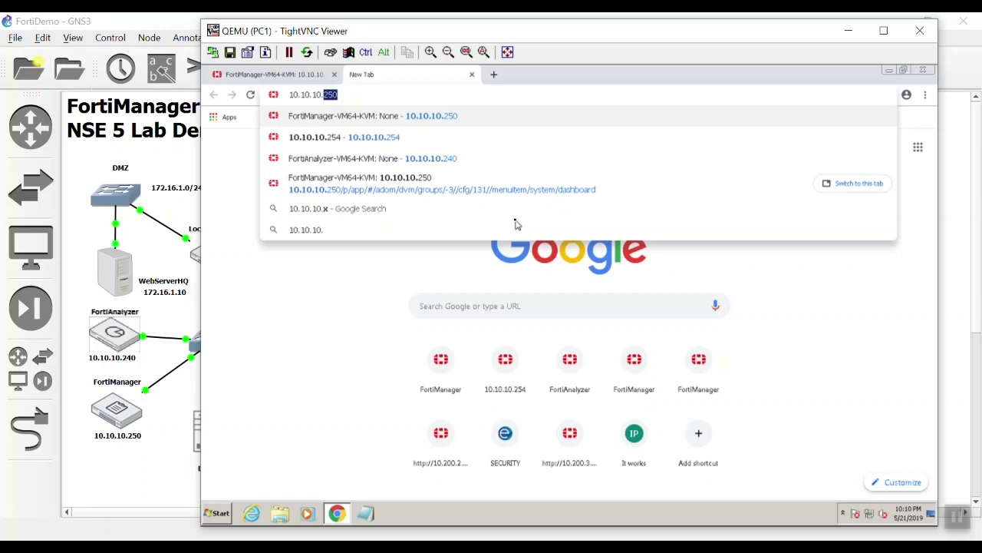
{"action": "type", "text": "240"}
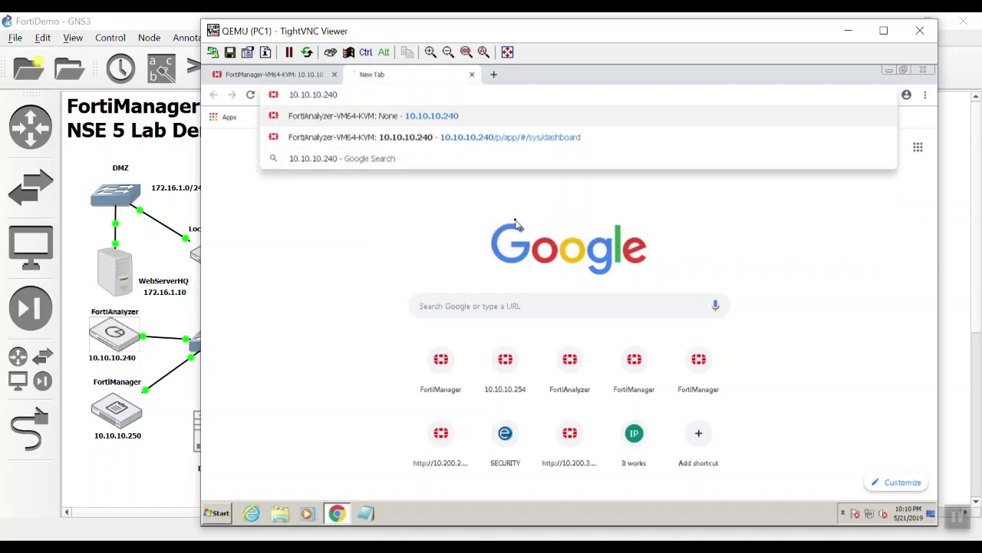
{"action": "key", "text": "Return"}
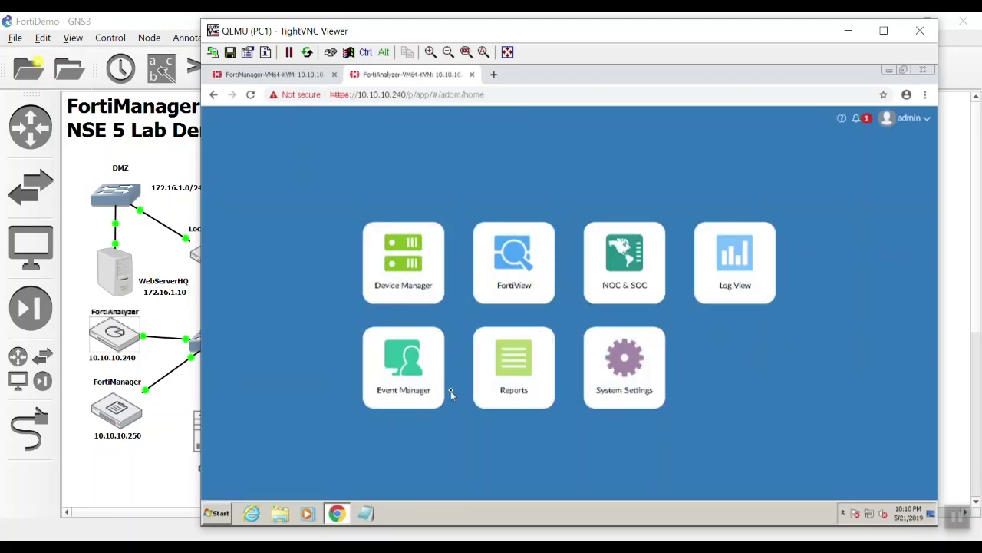
- Allow FortiManager administrative access on FortiAnalyzer's port1 interface and apply the change
{"action": "left_click", "coordinate": [622, 396]}
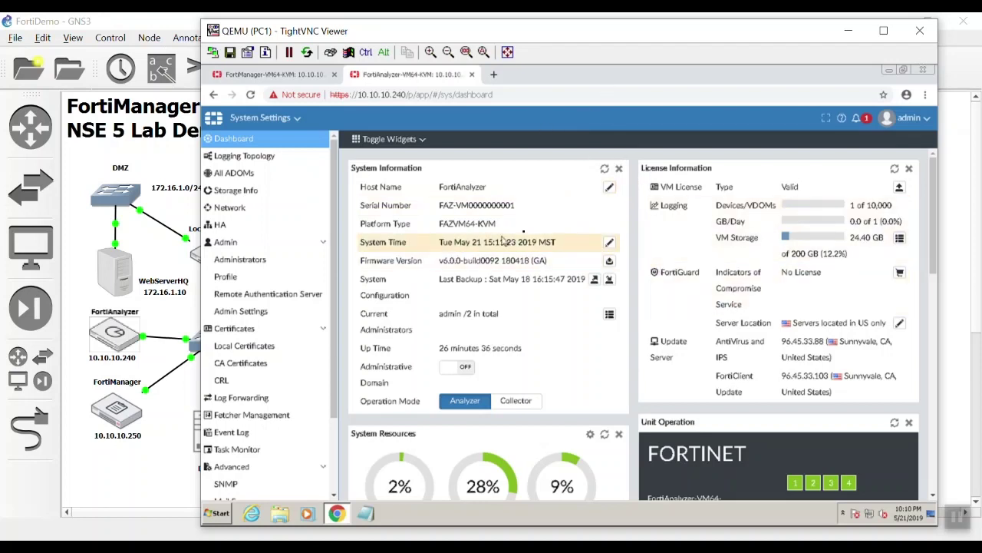
{"action": "left_click", "coordinate": [255, 211]}
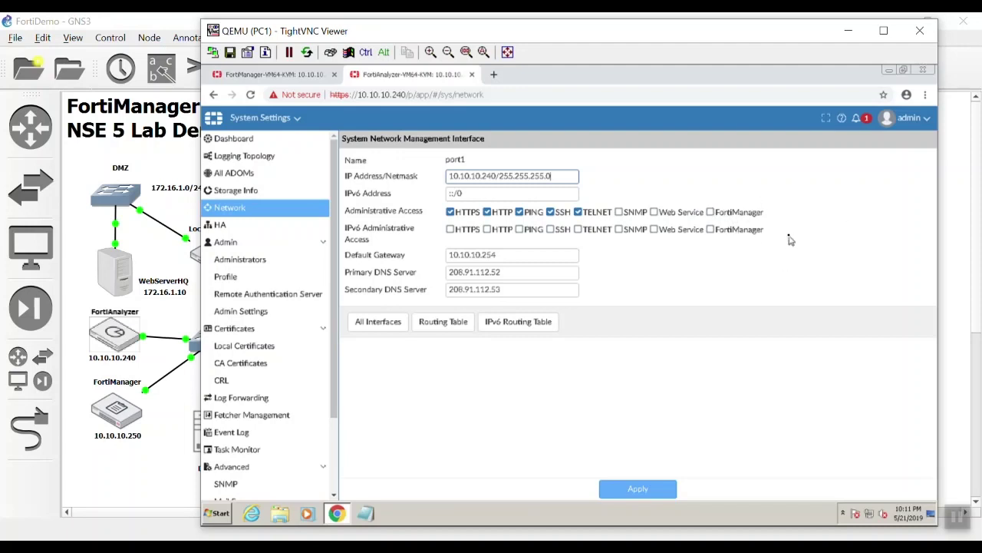
{"action": "left_click", "coordinate": [711, 214]}
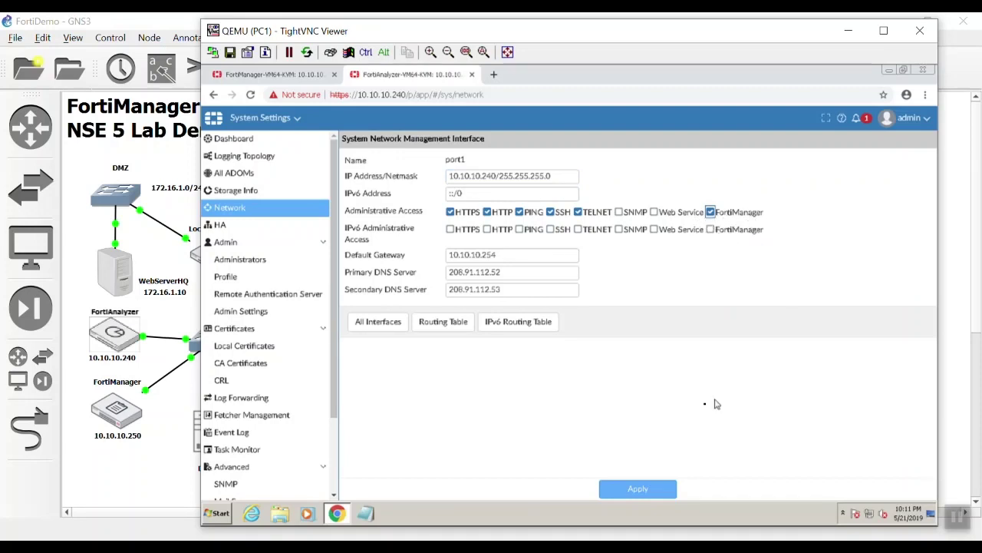
{"action": "left_click", "coordinate": [652, 489]}
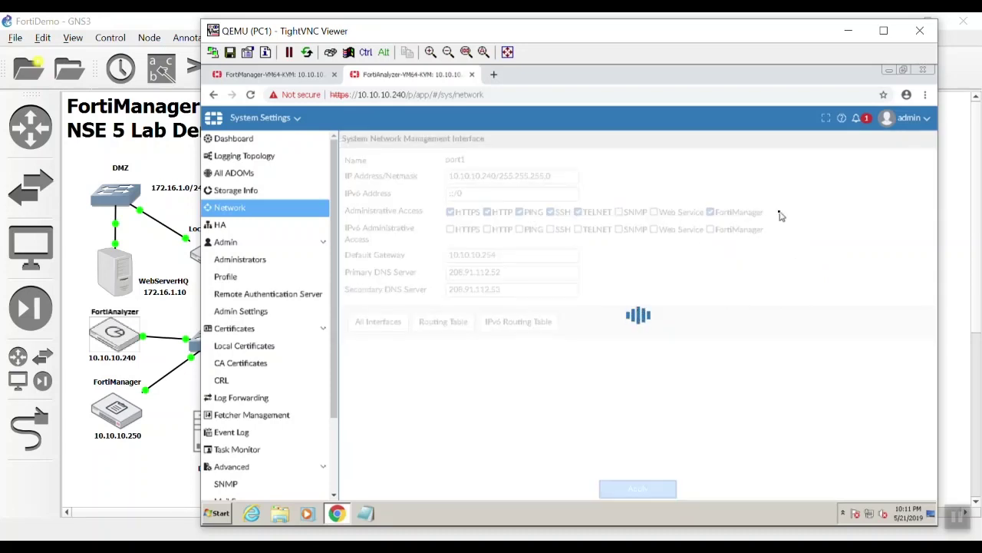
{"action": "left_click", "coordinate": [261, 75]}
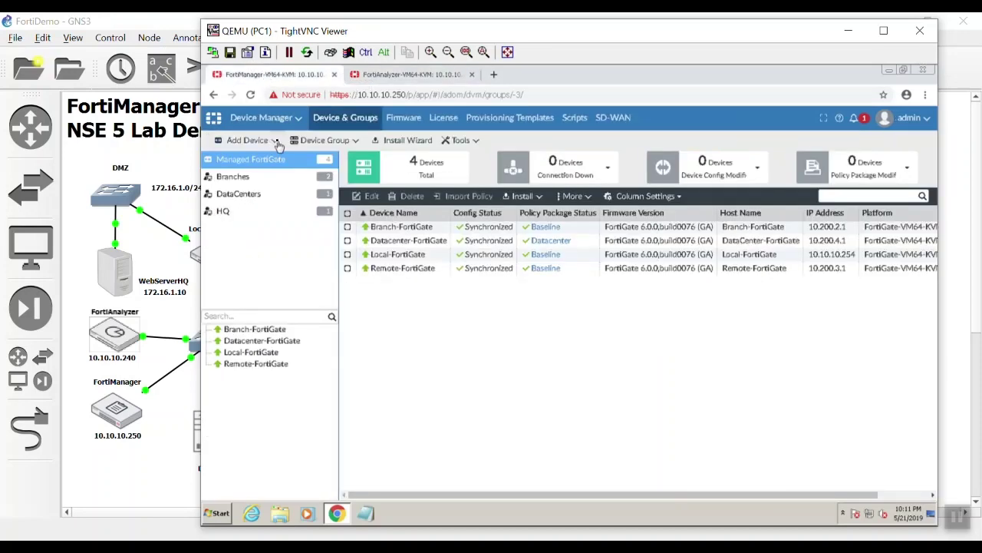
- Add the FortiAnalyzer at 10.10.10.240 with the admin credentials and run discovery
{"action": "left_click", "coordinate": [277, 144]}
{"action": "left_click", "coordinate": [280, 161]}
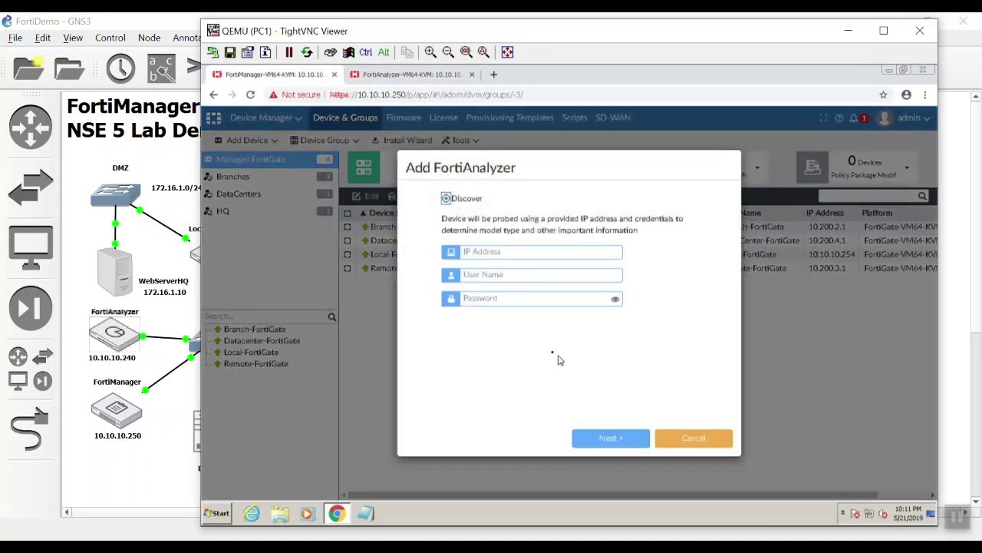
{"action": "left_click", "coordinate": [532, 256]}
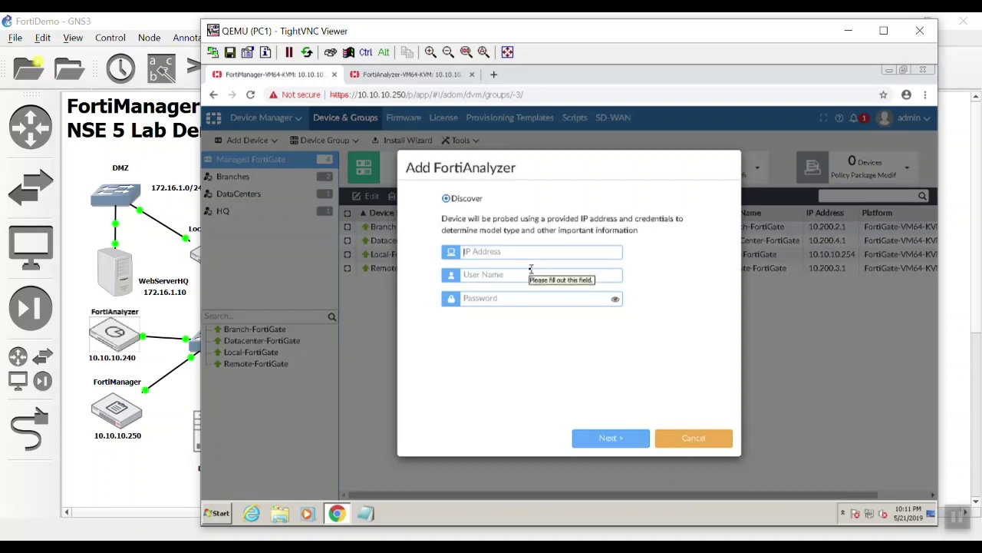
{"action": "type", "text": "10"}
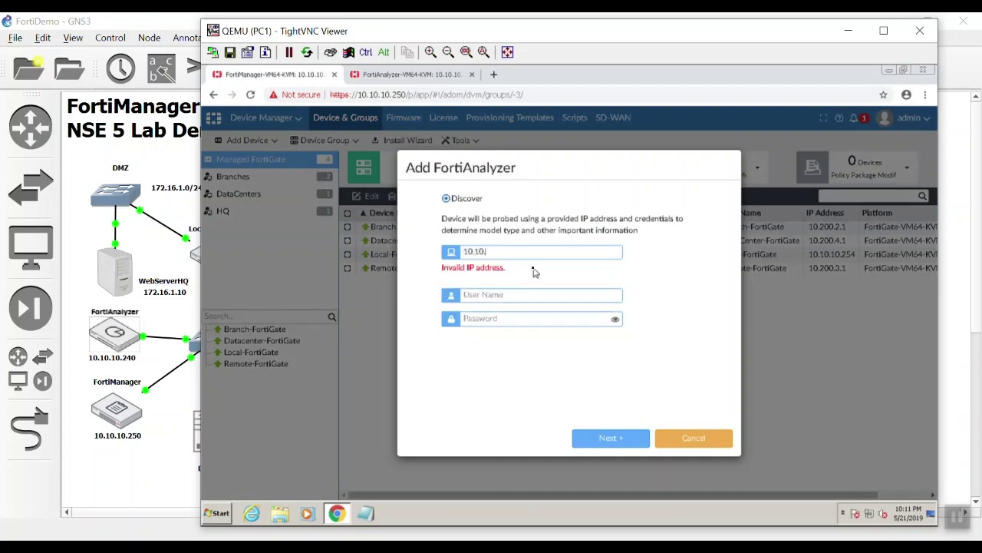
{"action": "type", "text": ".10.10.240"}
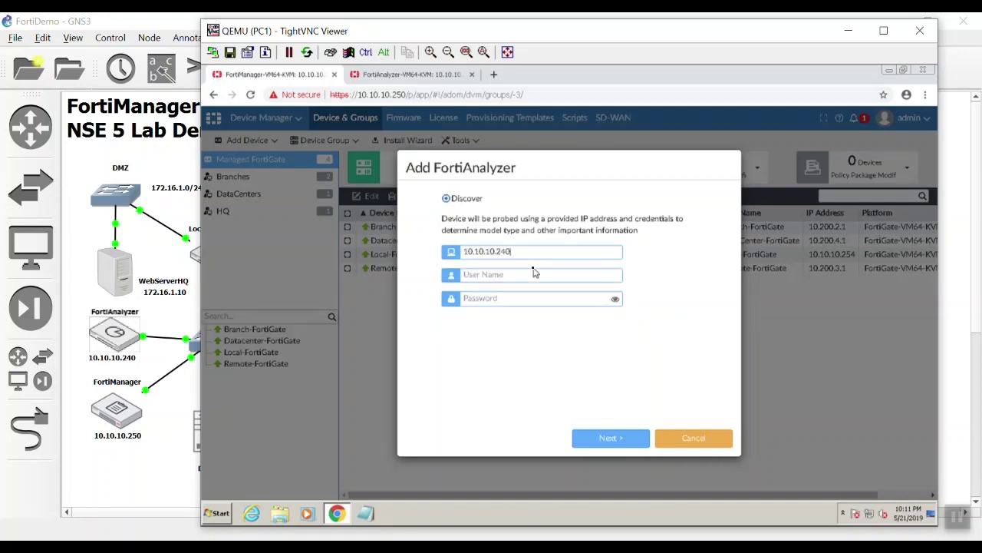
{"action": "type", "text": "dmin"}
{"action": "key", "text": "Tab"}
{"action": "type", "text": "***"}
{"action": "left_click", "coordinate": [642, 438]}
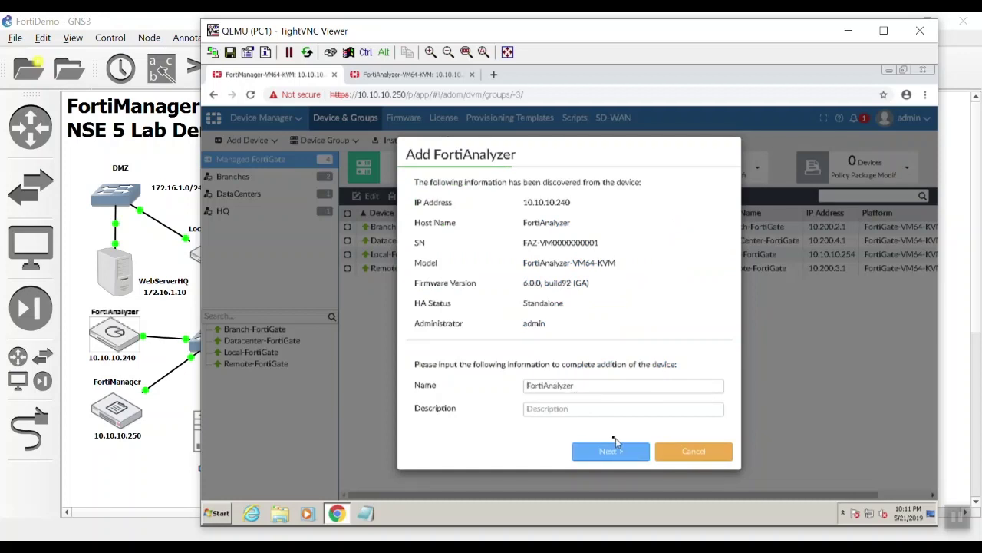
- Accept the discovered details, synchronize ADOM and devices, and finish
{"action": "left_click", "coordinate": [615, 452]}
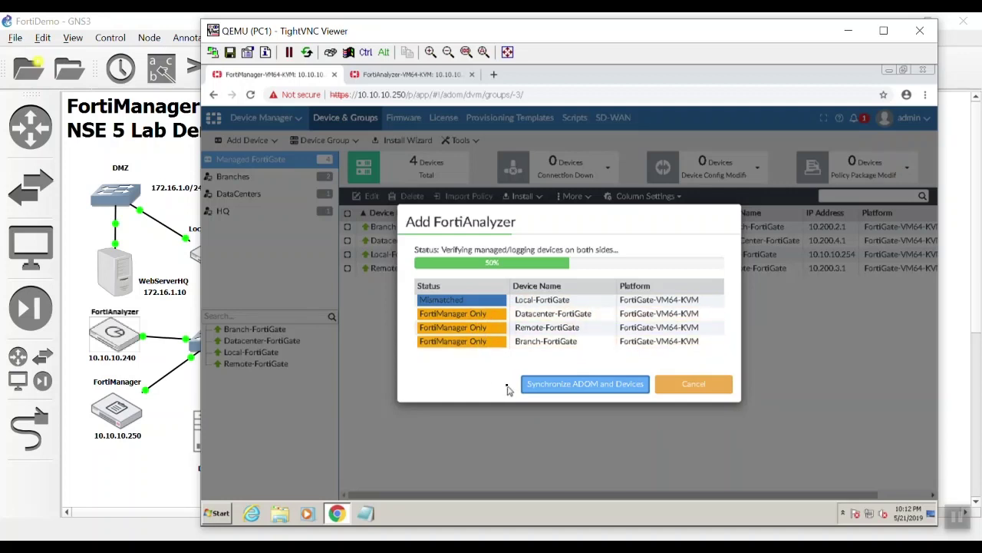
{"action": "left_click", "coordinate": [579, 388]}
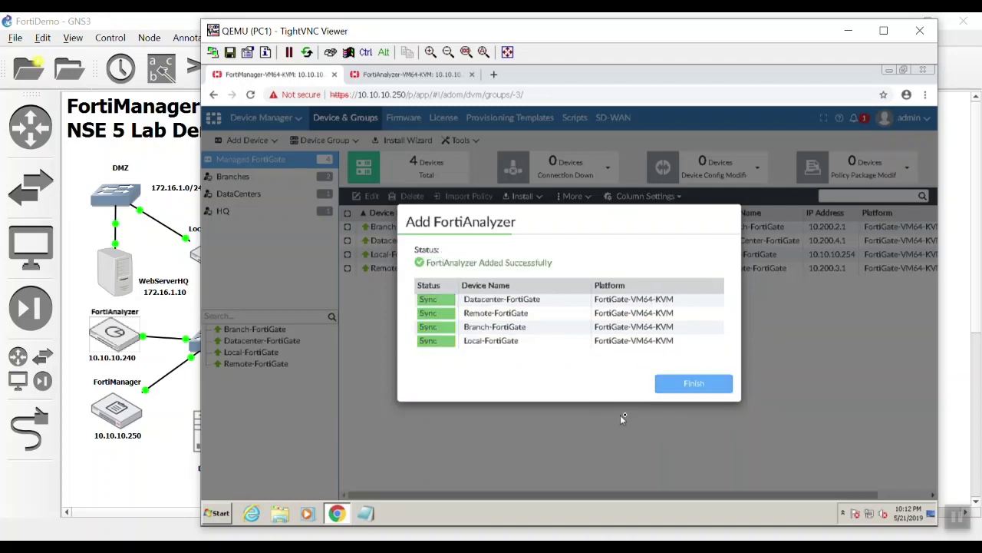
{"action": "left_click", "coordinate": [680, 384]}
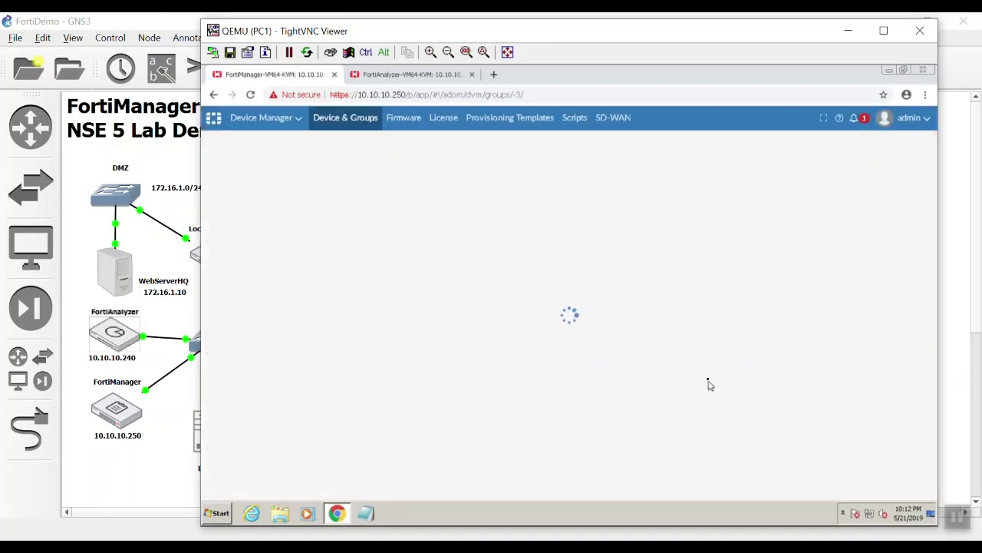
- Check the Managed FortiAnalyzer list, then go to Provisioning Templates
{"action": "left_click", "coordinate": [287, 119]}
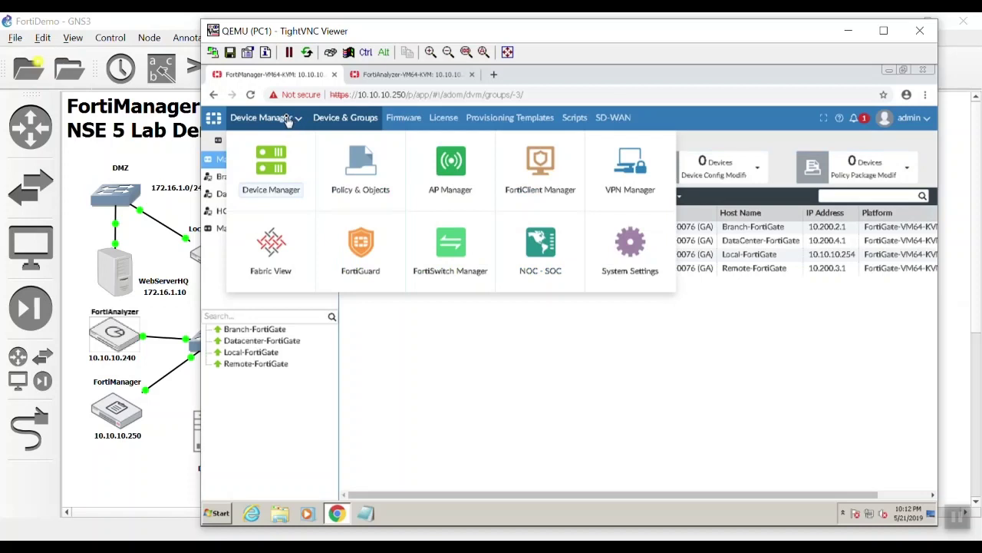
{"action": "left_click", "coordinate": [288, 158]}
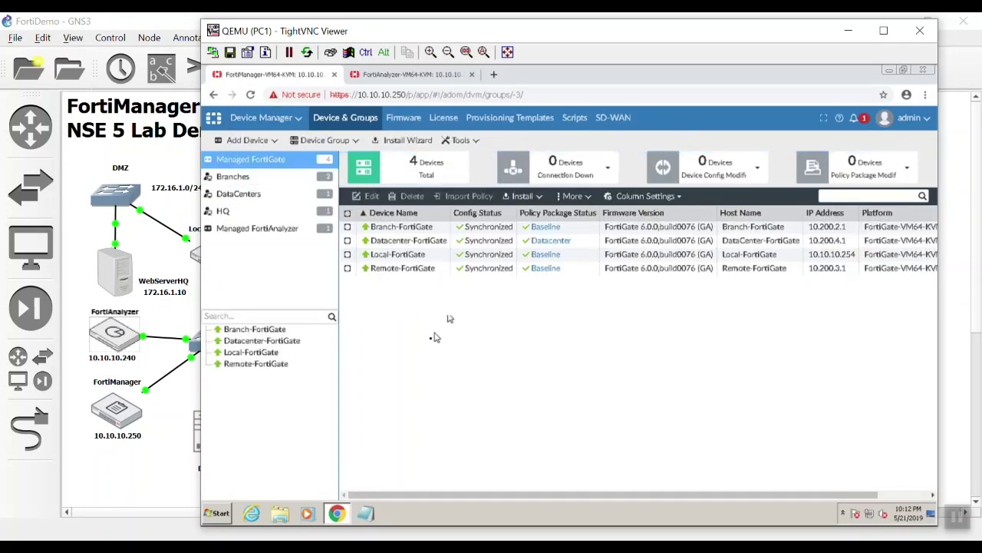
{"action": "left_click", "coordinate": [306, 230]}
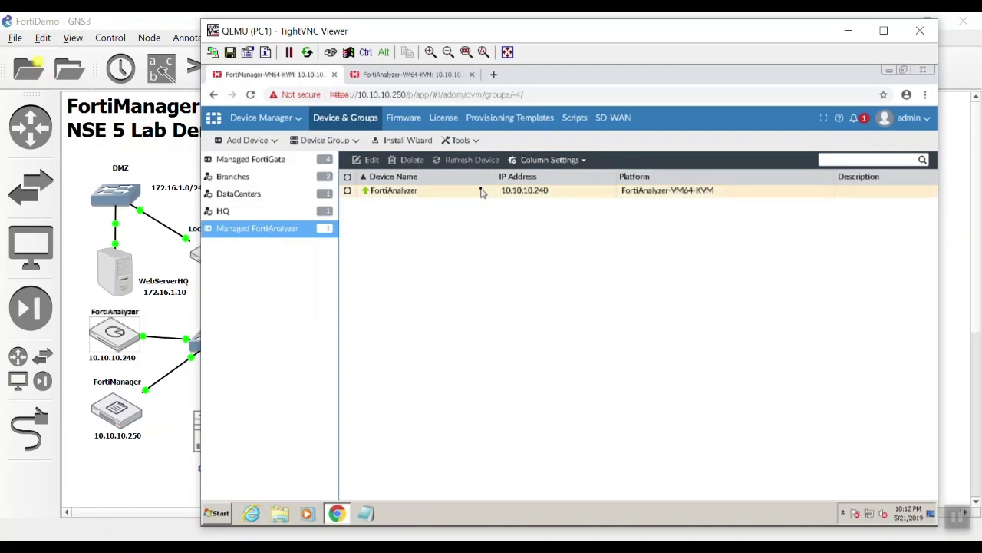
{"action": "left_click", "coordinate": [264, 161]}
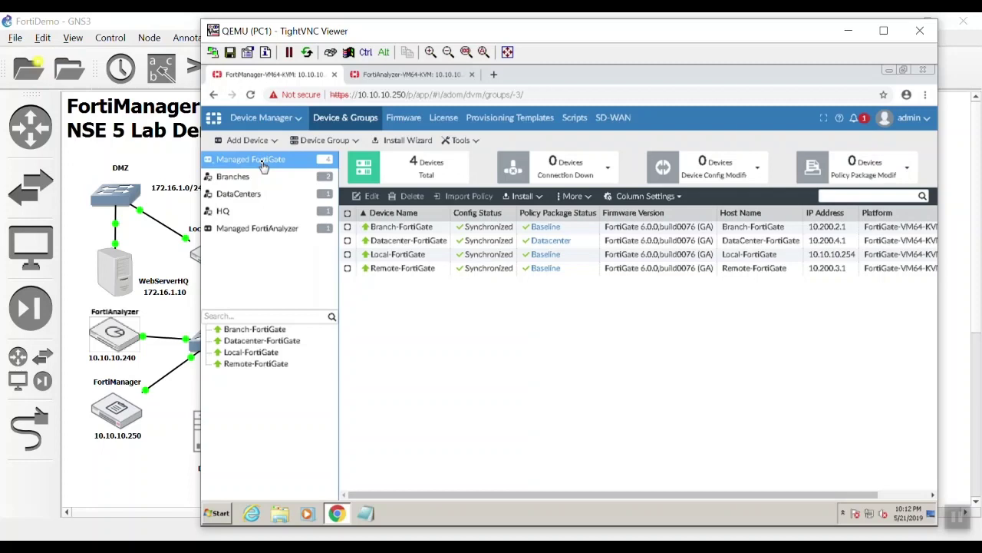
{"action": "left_click", "coordinate": [510, 117]}
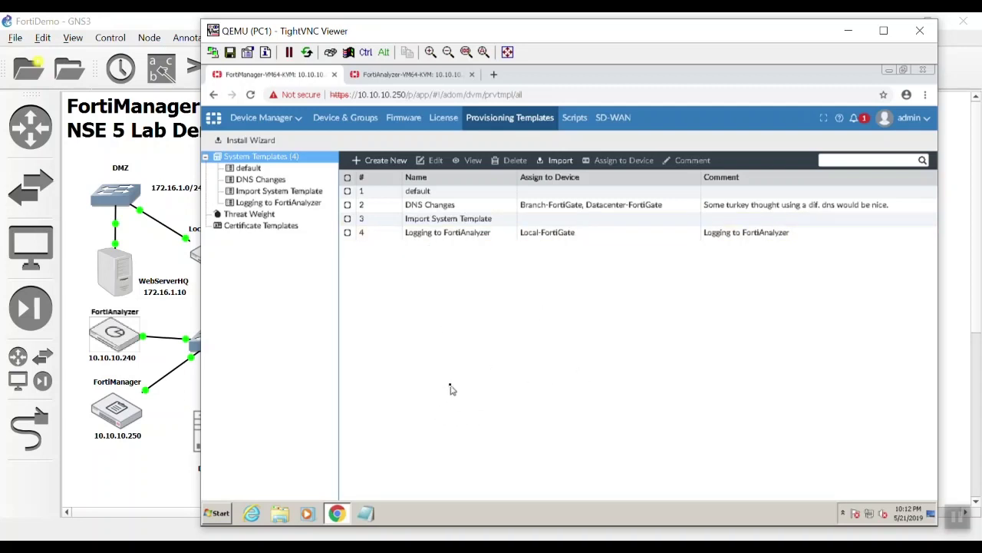
- Set the Logging to FortiAnalyzer template to Managed FortiAnalyzer(10.10.10.240) and apply
{"action": "left_click", "coordinate": [392, 163]}
{"action": "left_click_drag", "start_coordinate": [425, 222], "coordinate": [415, 274]}
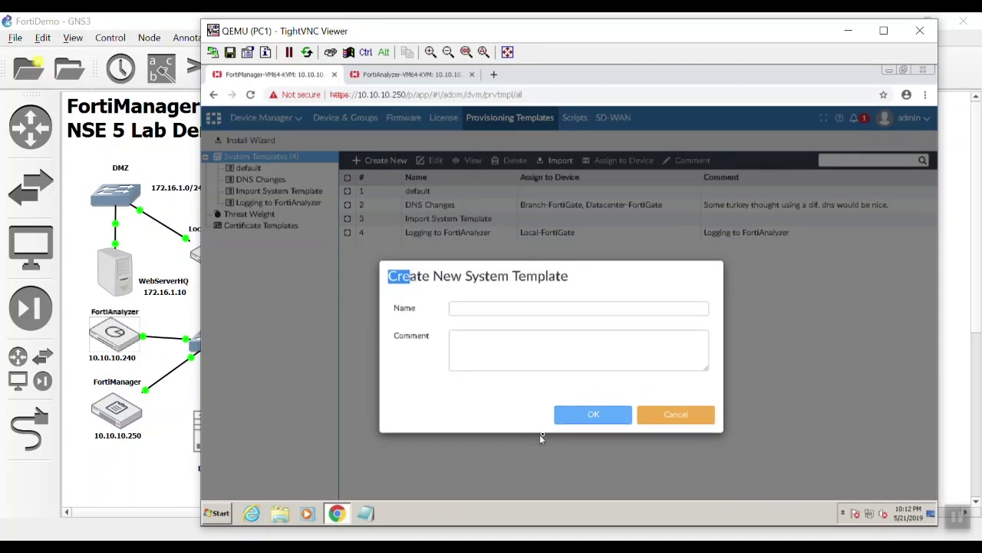
{"action": "left_click", "coordinate": [680, 420]}
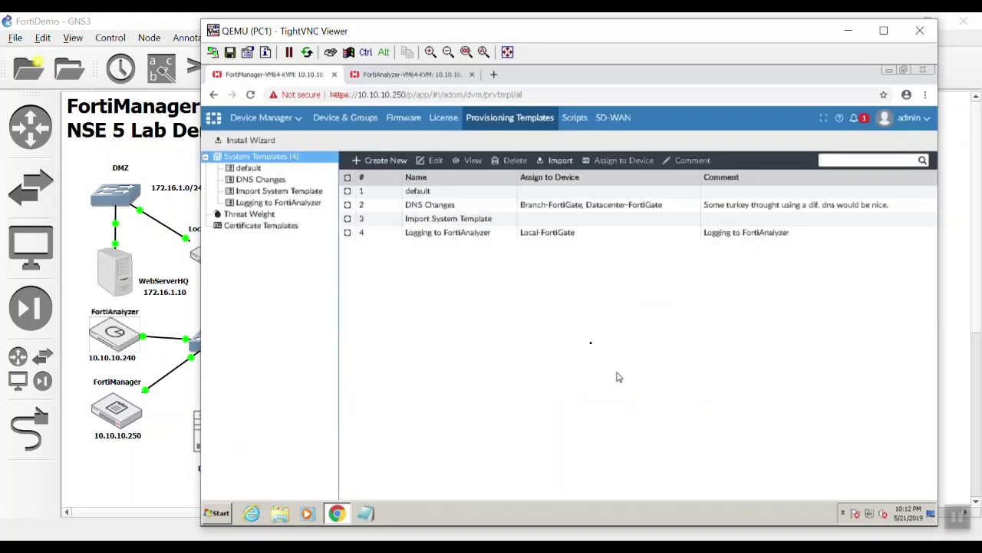
{"action": "double_click", "coordinate": [519, 238]}
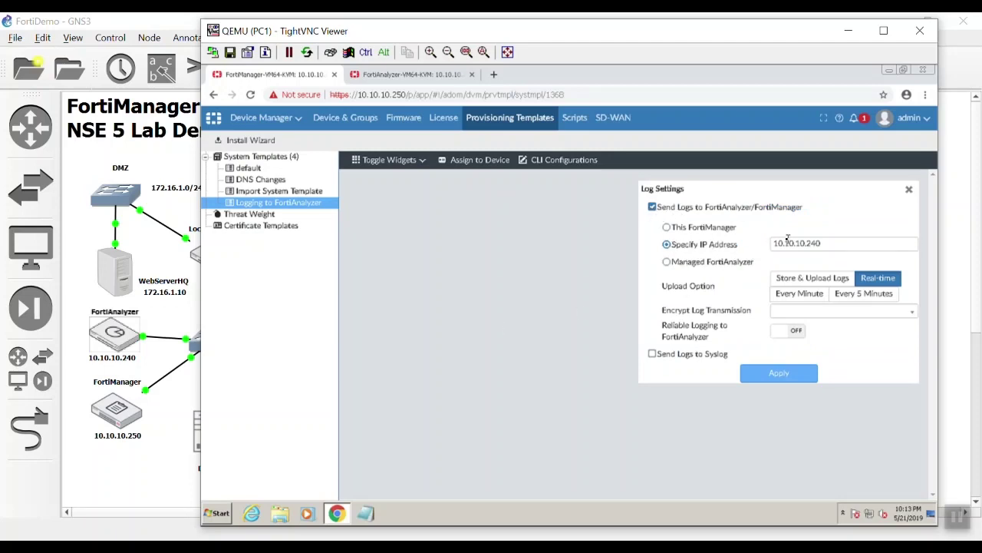
{"action": "left_click", "coordinate": [737, 265]}
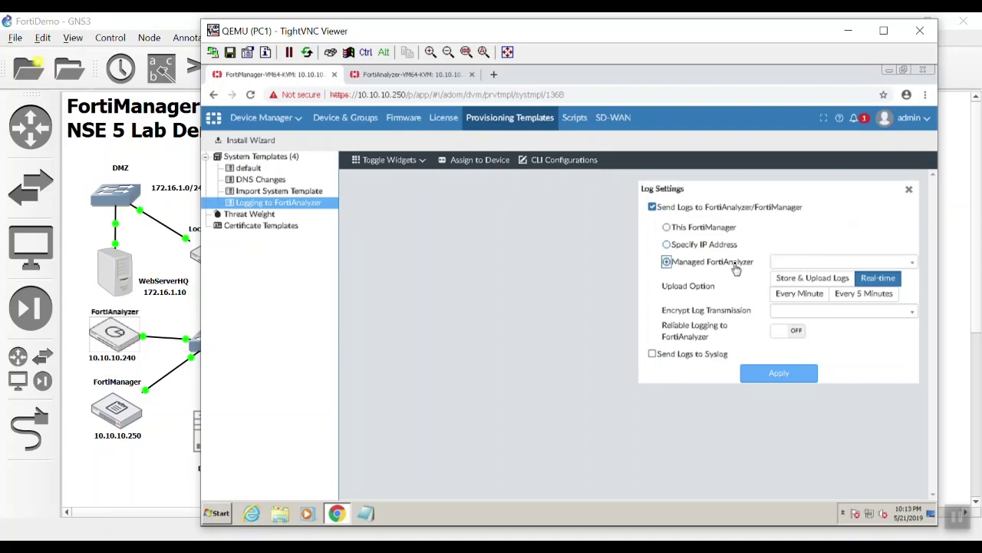
{"action": "left_click", "coordinate": [818, 262]}
{"action": "left_click", "coordinate": [821, 297]}
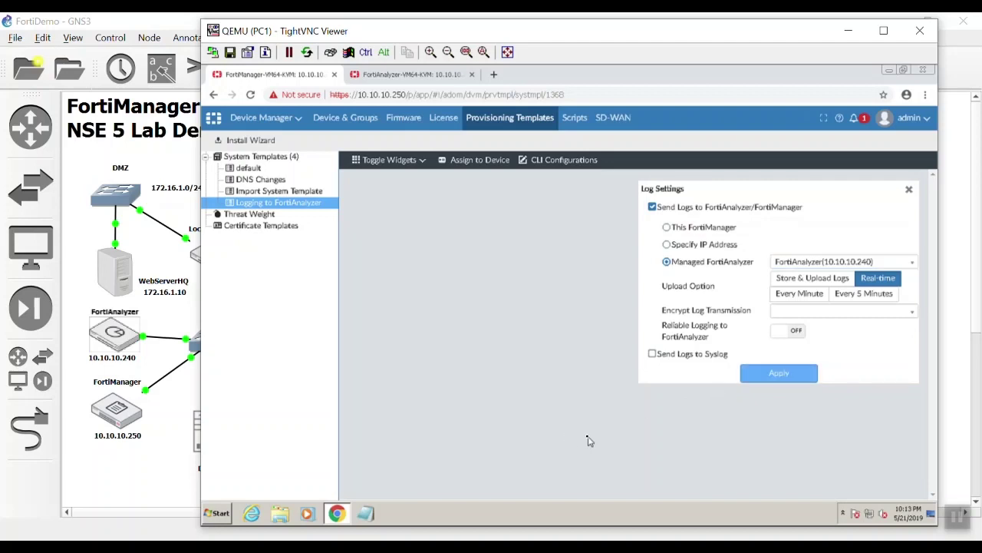
{"action": "left_click", "coordinate": [772, 376]}
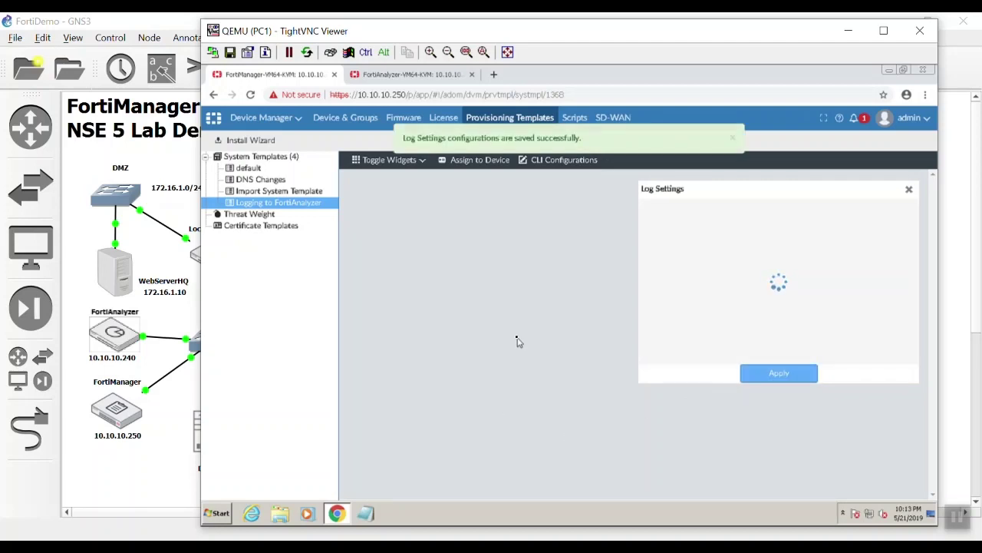
- Assign the Logging to FortiAnalyzer template to Branch, Datacenter, Remote and Local FortiGates, then check Device & Groups
{"action": "left_click", "coordinate": [484, 161]}
{"action": "left_click", "coordinate": [414, 262]}
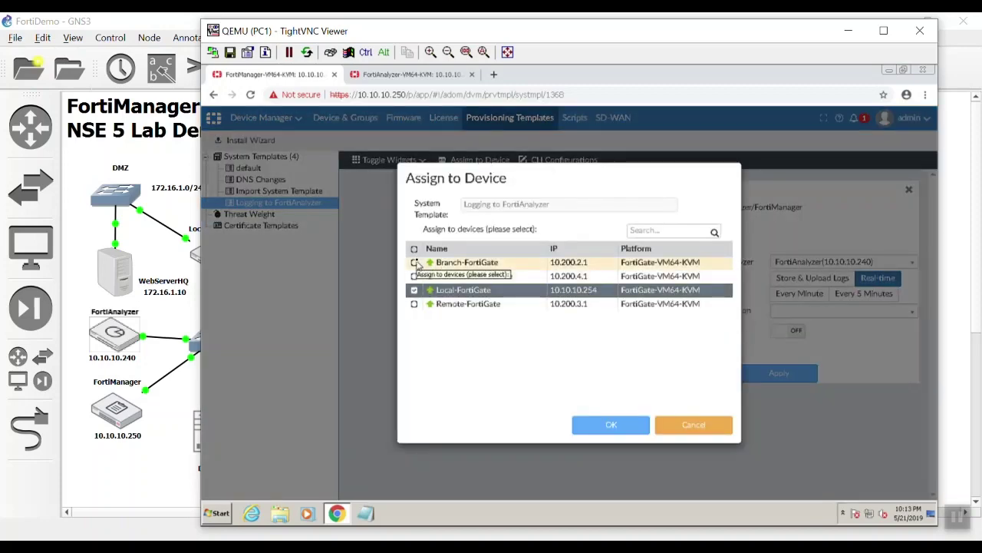
{"action": "left_click", "coordinate": [415, 276]}
{"action": "left_click", "coordinate": [414, 305]}
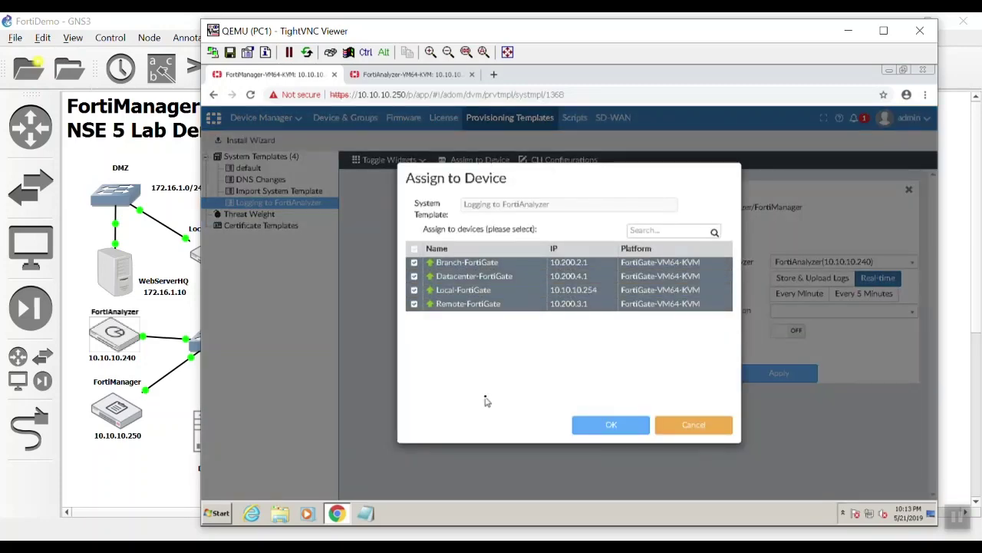
{"action": "left_click", "coordinate": [618, 428]}
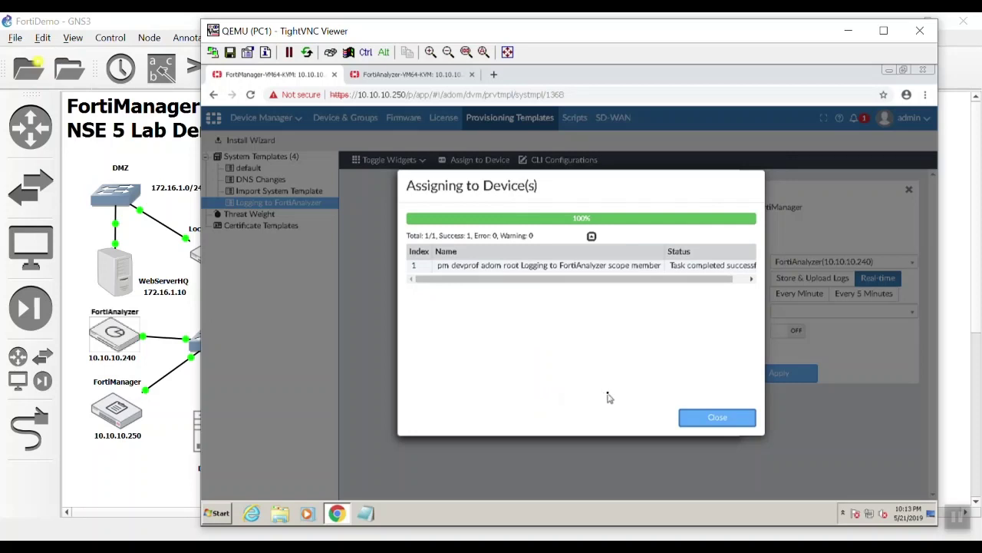
{"action": "left_click", "coordinate": [743, 417]}
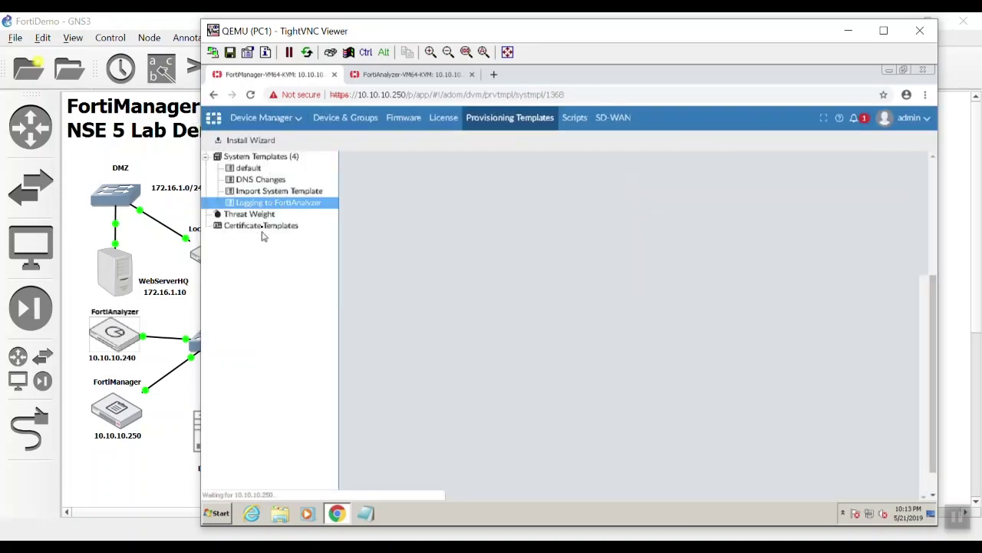
{"action": "left_click", "coordinate": [367, 123]}
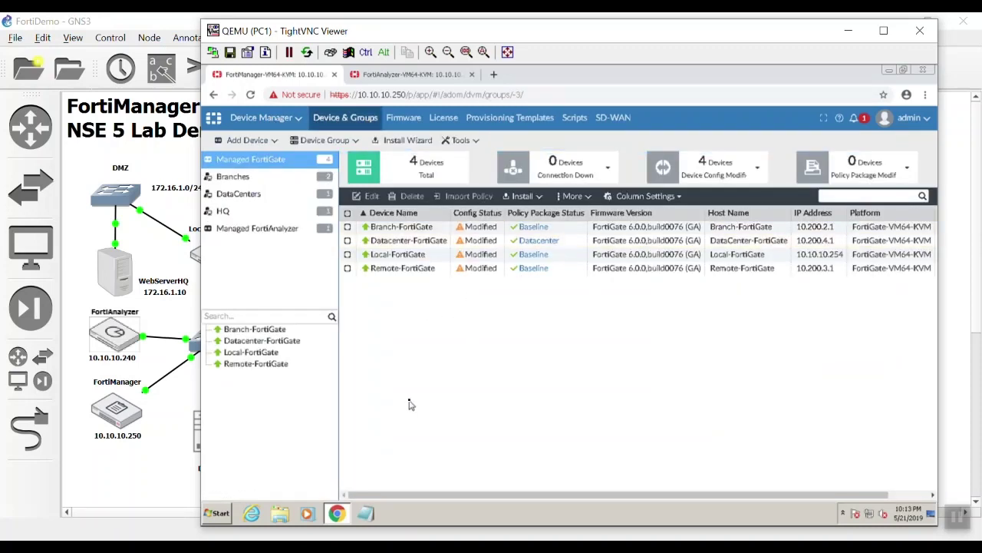
- Run the Install Wizard on all four FortiGates with Install Device Settings (only)
{"action": "left_click", "coordinate": [348, 214]}
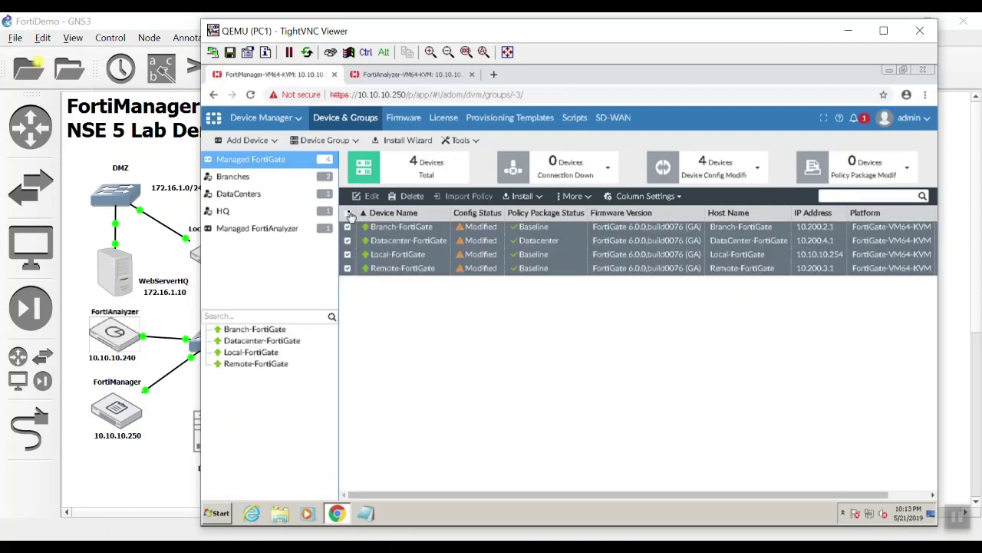
{"action": "left_click", "coordinate": [519, 196]}
{"action": "left_click", "coordinate": [524, 216]}
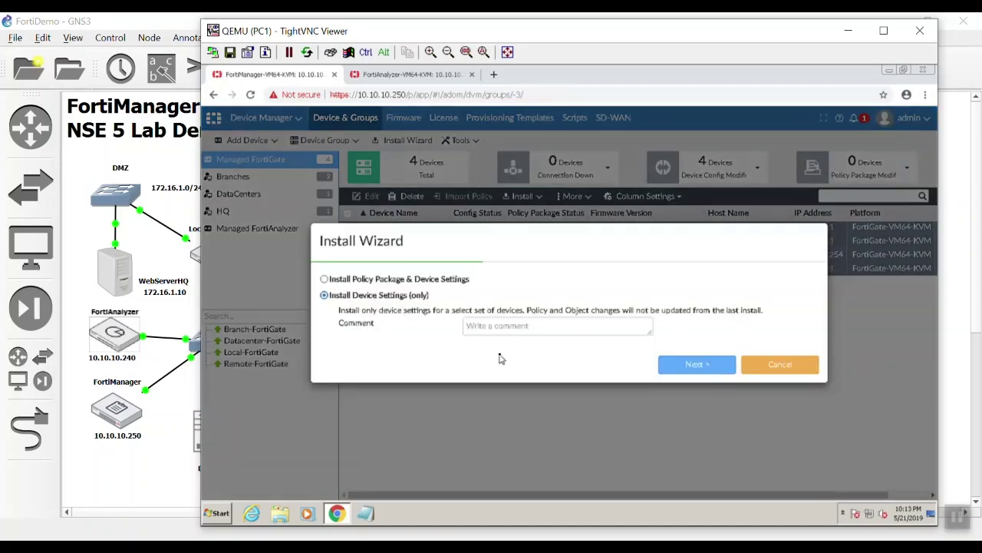
{"action": "left_click", "coordinate": [679, 364]}
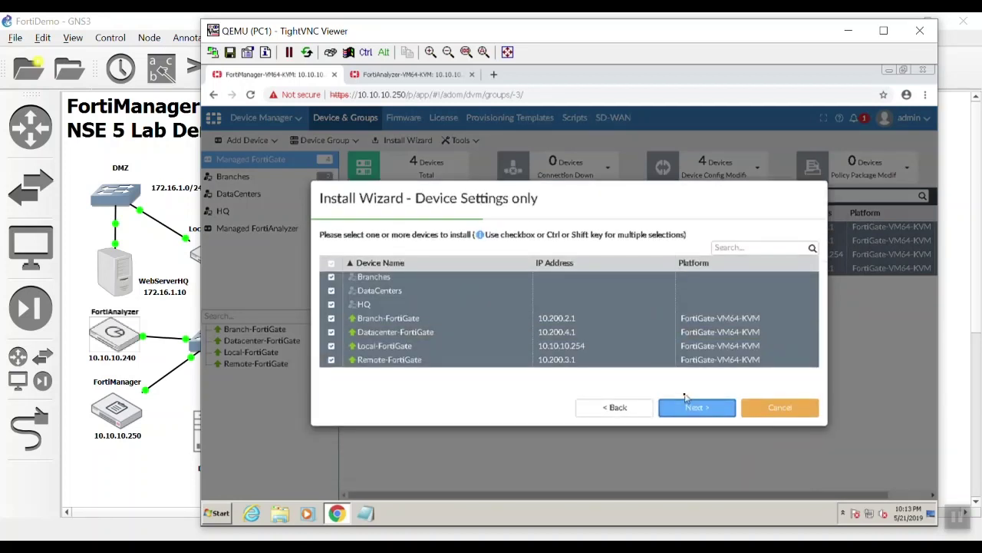
{"action": "left_click", "coordinate": [687, 407]}
{"action": "left_click", "coordinate": [686, 407]}
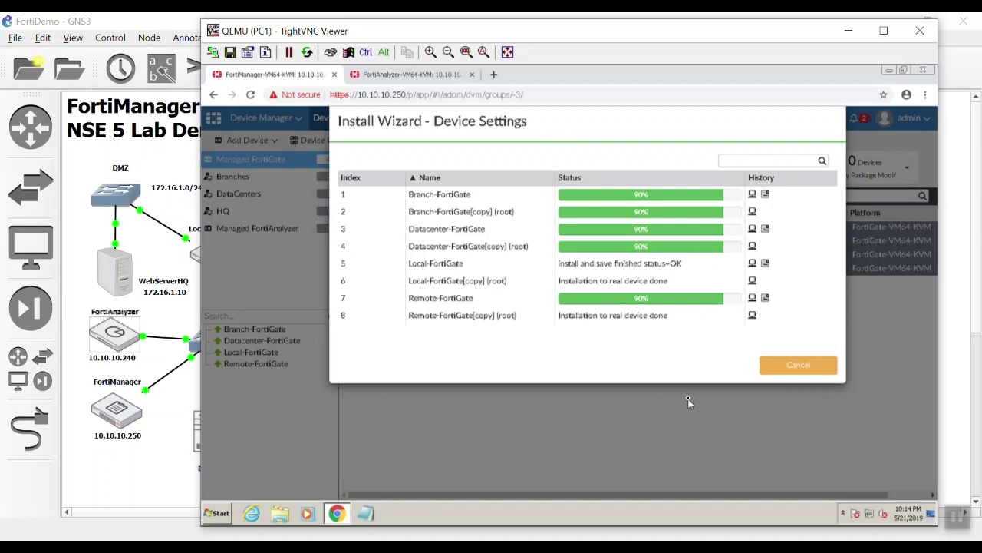
- Inspect Branch-FortiGate's install log, then move the Install Wizard dialog aside while the install runs
{"action": "left_click", "coordinate": [765, 195]}
{"action": "scroll", "coordinate": [551, 355], "scroll_direction": "down", "scroll_amount": 10}
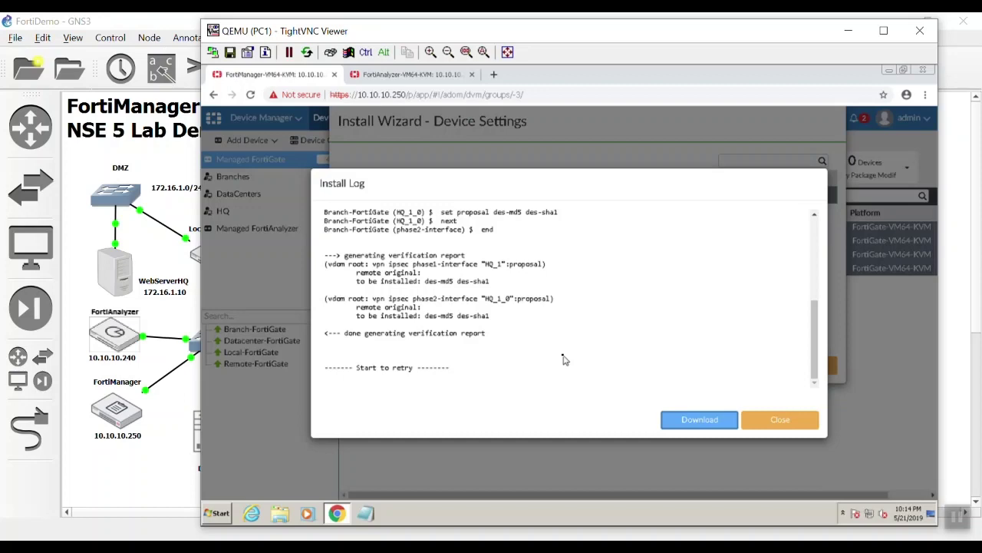
{"action": "scroll", "coordinate": [564, 360], "scroll_direction": "up", "scroll_amount": 10}
{"action": "left_click", "coordinate": [760, 419]}
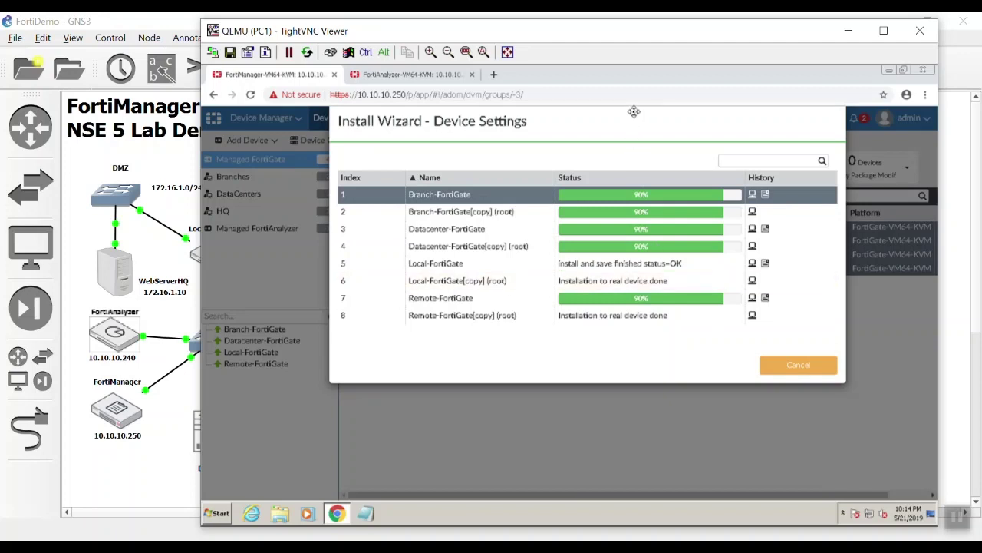
{"action": "left_click_drag", "start_coordinate": [634, 110], "coordinate": [604, 280]}
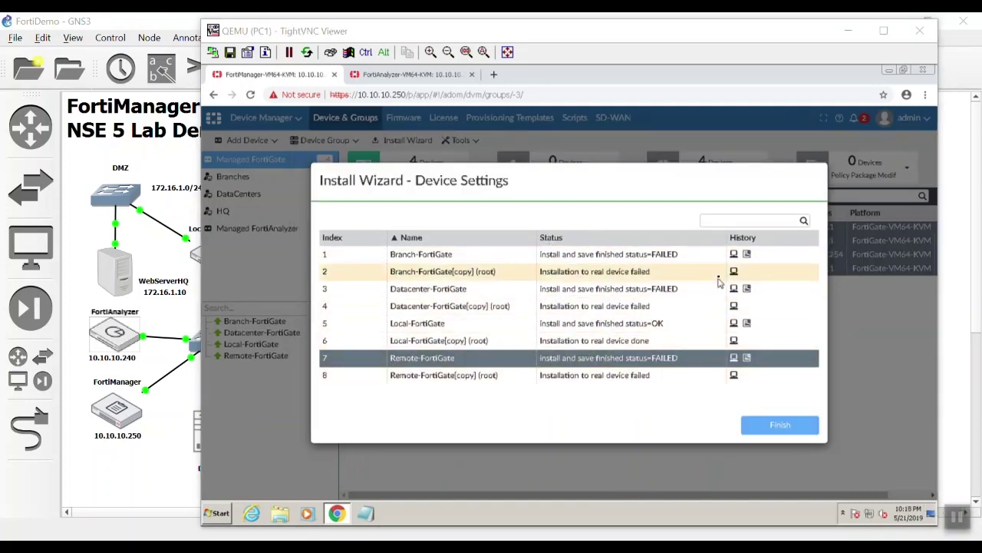
- Review Branch-FortiGate's install history, then scroll through its install log
{"action": "left_click", "coordinate": [745, 254]}
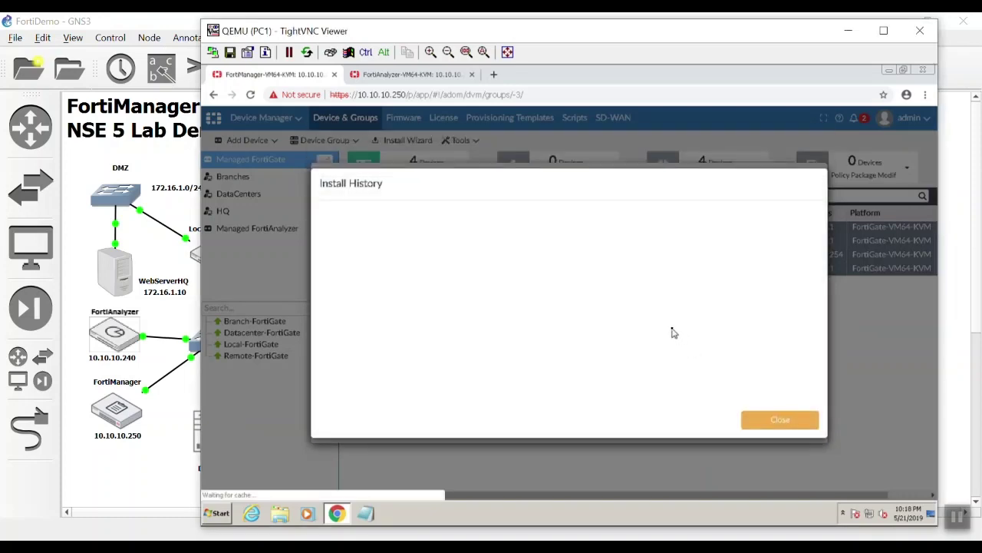
{"action": "scroll", "coordinate": [583, 347], "scroll_direction": "down", "scroll_amount": 1}
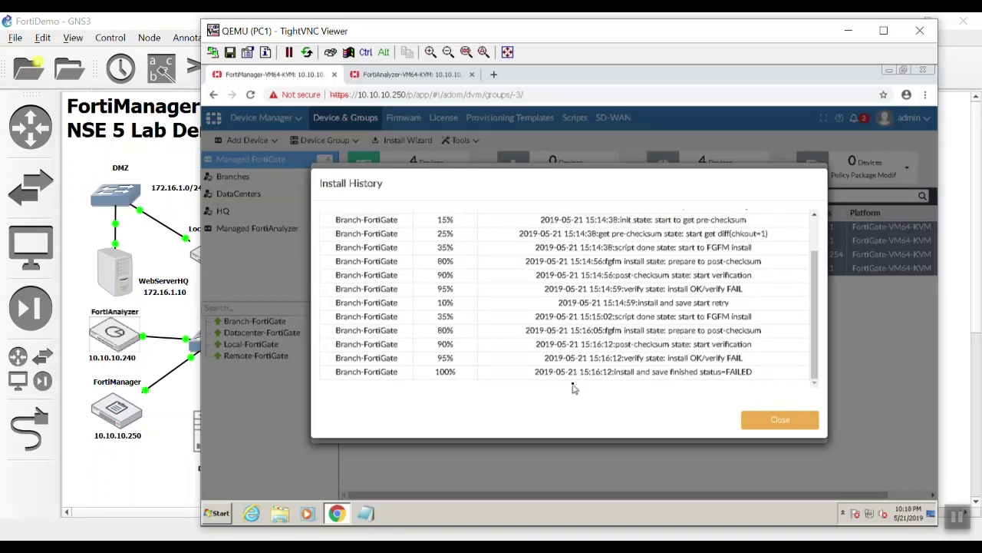
{"action": "left_click", "coordinate": [778, 420]}
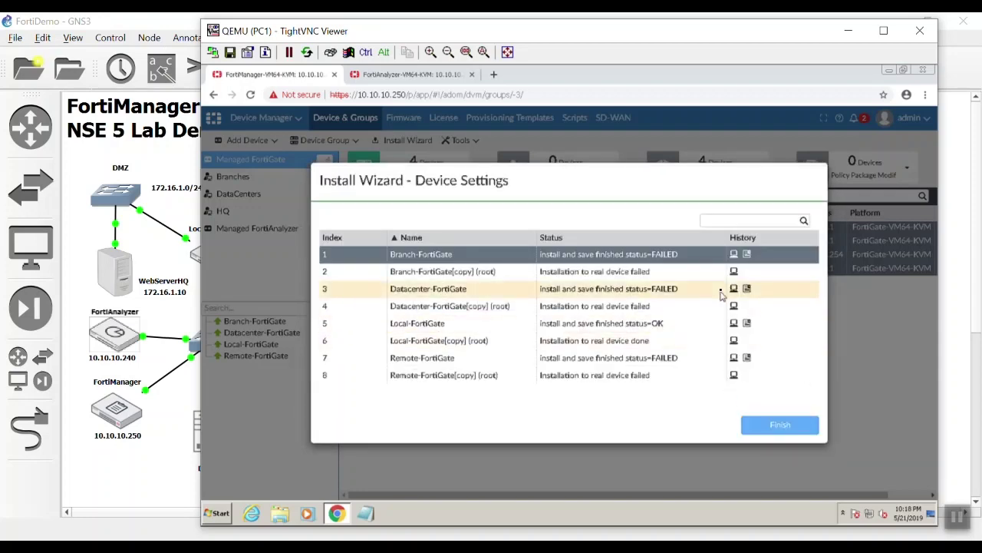
{"action": "left_click", "coordinate": [748, 256]}
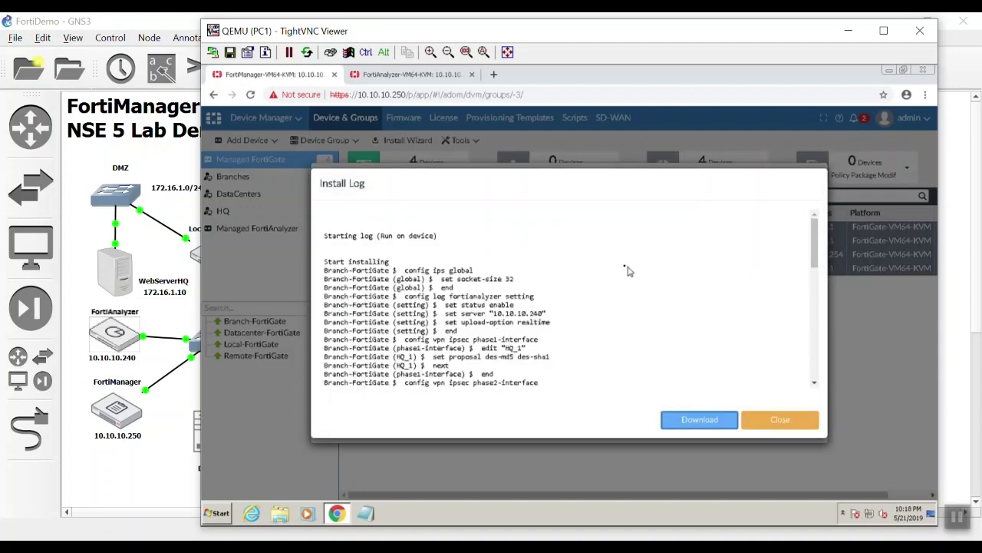
{"action": "scroll", "coordinate": [507, 305], "scroll_direction": "down", "scroll_amount": 5}
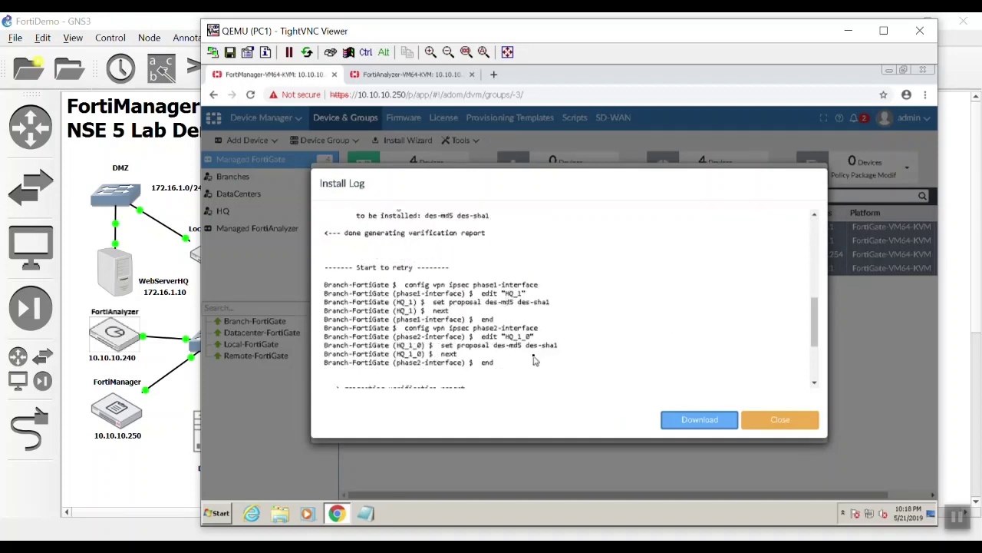
{"action": "scroll", "coordinate": [534, 360], "scroll_direction": "down", "scroll_amount": 3}
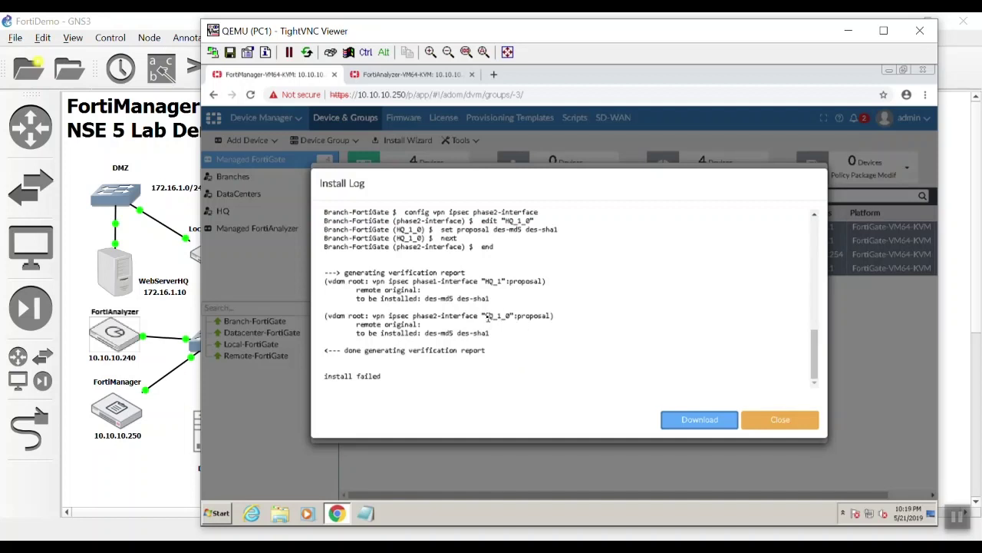
- Examine the HQ_1 and HQ_1_0 tunnel entries through 'install failed', then finish the wizard
{"action": "double_click", "coordinate": [503, 315]}
{"action": "double_click", "coordinate": [495, 281]}
{"action": "left_click", "coordinate": [568, 372]}
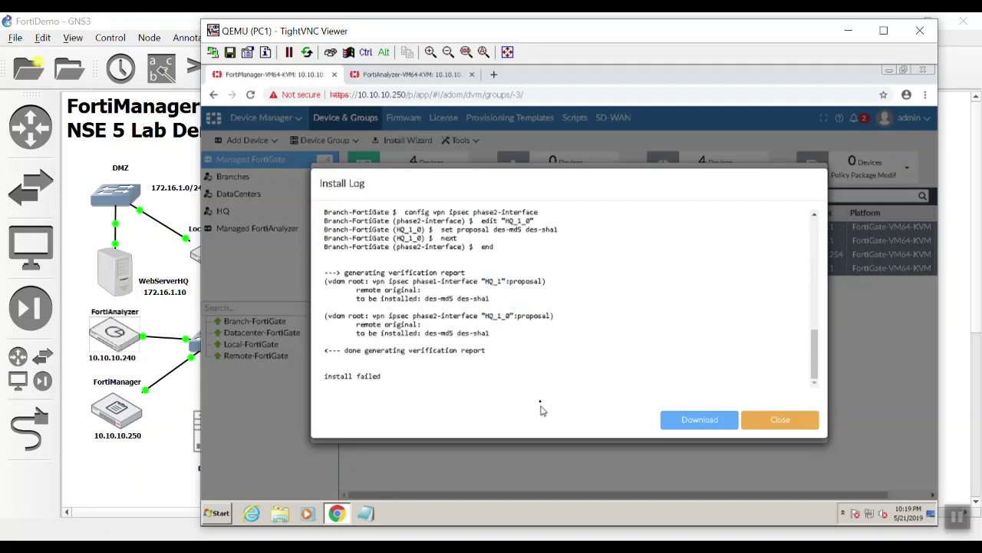
{"action": "scroll", "coordinate": [522, 371], "scroll_direction": "up", "scroll_amount": 10}
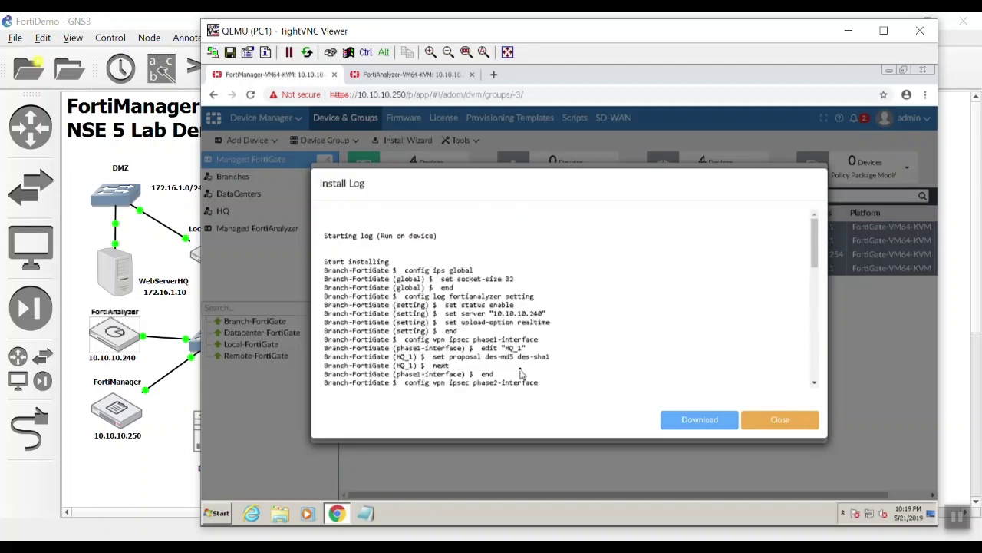
{"action": "scroll", "coordinate": [599, 381], "scroll_direction": "down", "scroll_amount": 10}
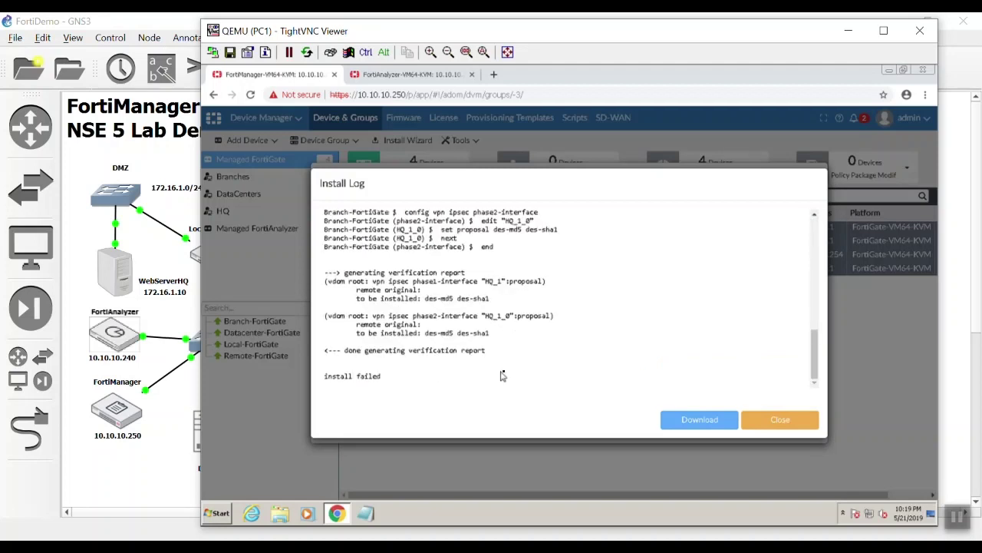
{"action": "left_click_drag", "start_coordinate": [326, 270], "coordinate": [522, 366]}
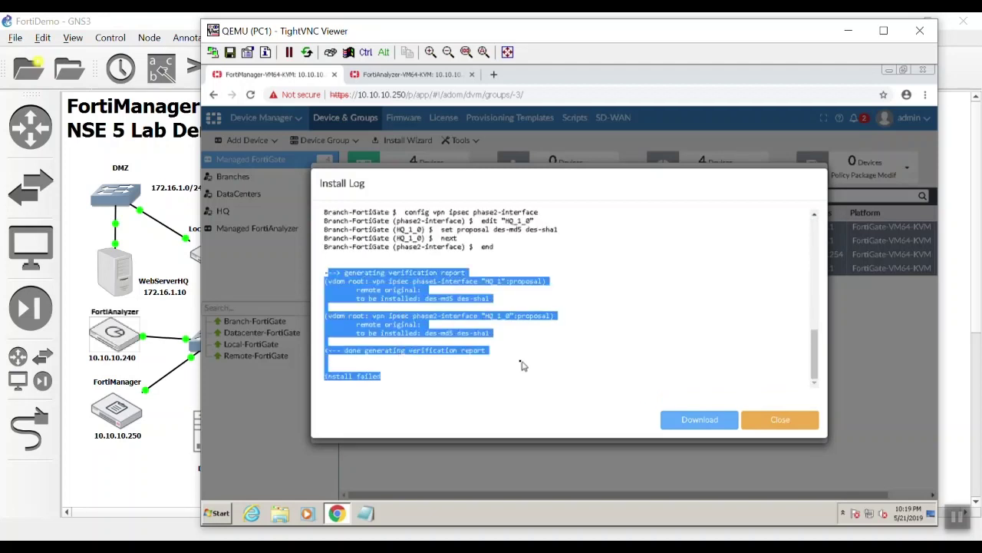
{"action": "left_click", "coordinate": [513, 360]}
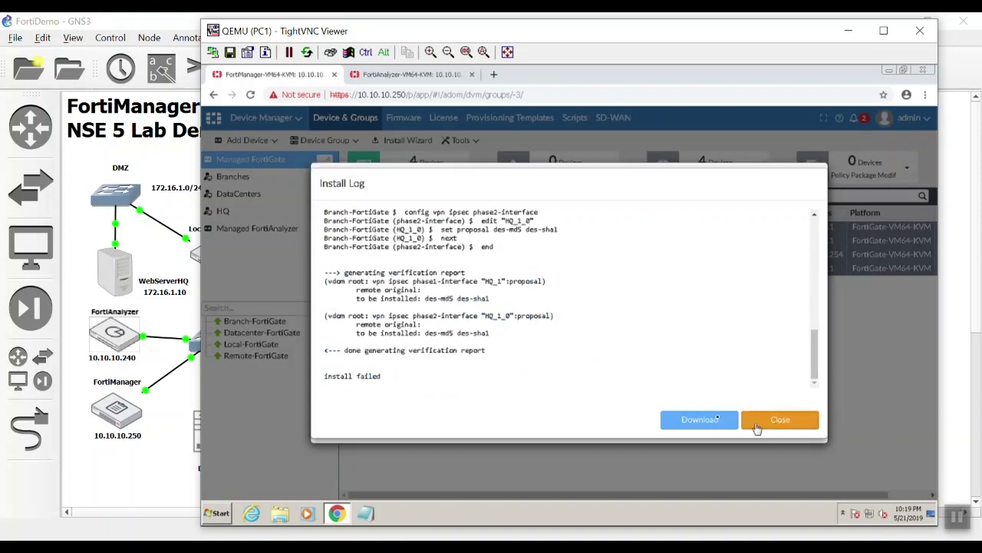
{"action": "left_click", "coordinate": [756, 424]}
{"action": "left_click", "coordinate": [777, 424]}
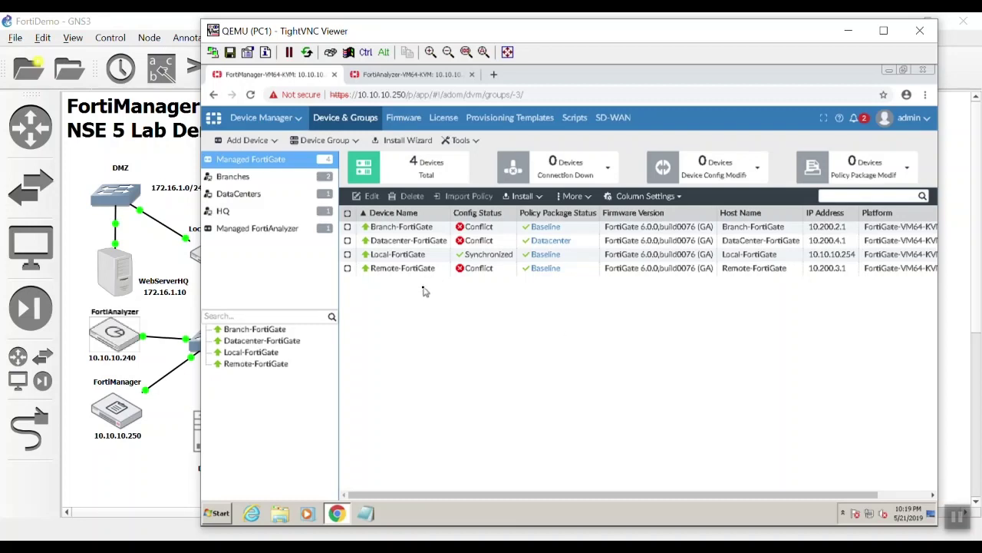
- Save Remote-FortiGate's System > Log Setting with real-time logging to FortiAnalyzer 10.10.10.240
{"action": "double_click", "coordinate": [415, 268]}
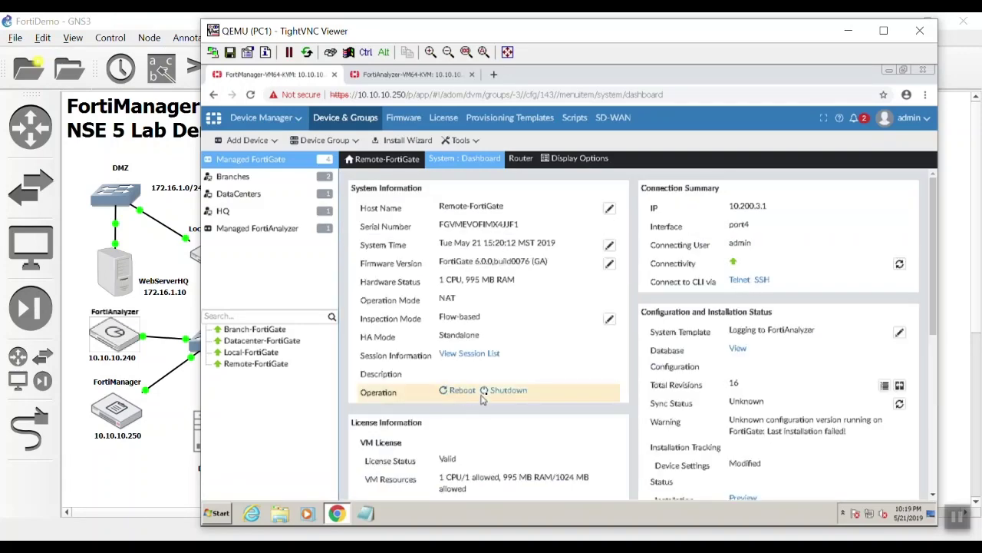
{"action": "scroll", "coordinate": [483, 401], "scroll_direction": "down", "scroll_amount": 2}
{"action": "scroll", "coordinate": [488, 403], "scroll_direction": "down", "scroll_amount": 1}
{"action": "scroll", "coordinate": [489, 407], "scroll_direction": "up", "scroll_amount": 4}
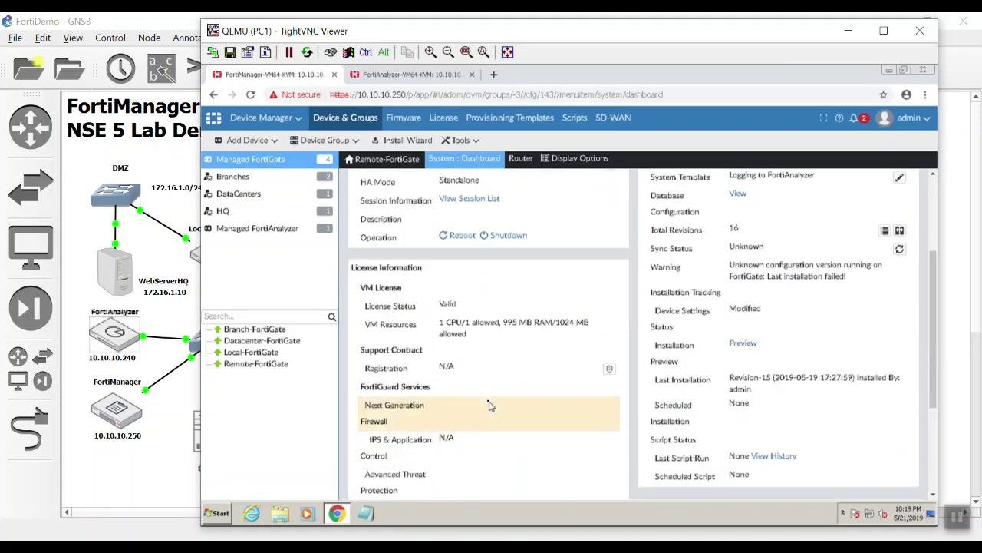
{"action": "mouse_move", "coordinate": [466, 158]}
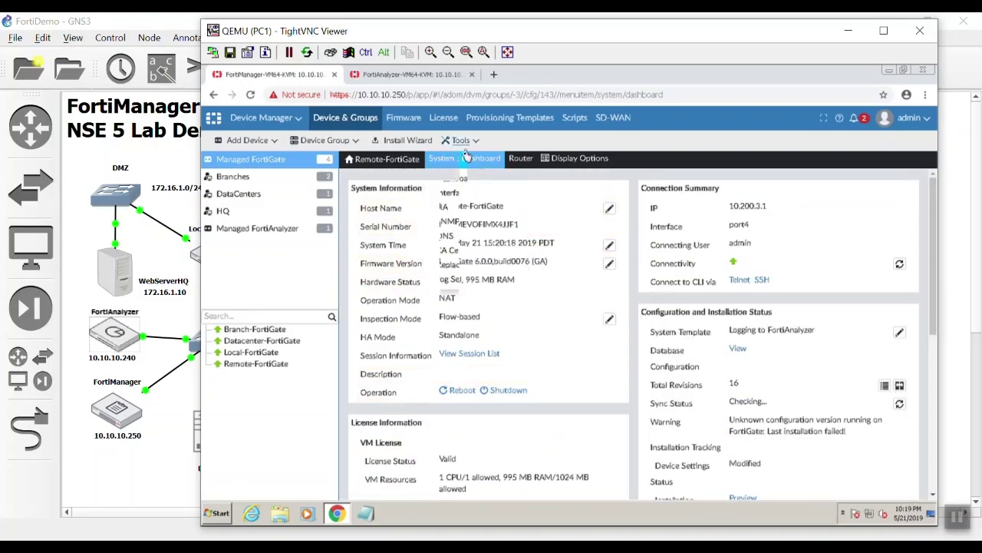
{"action": "left_click", "coordinate": [477, 280]}
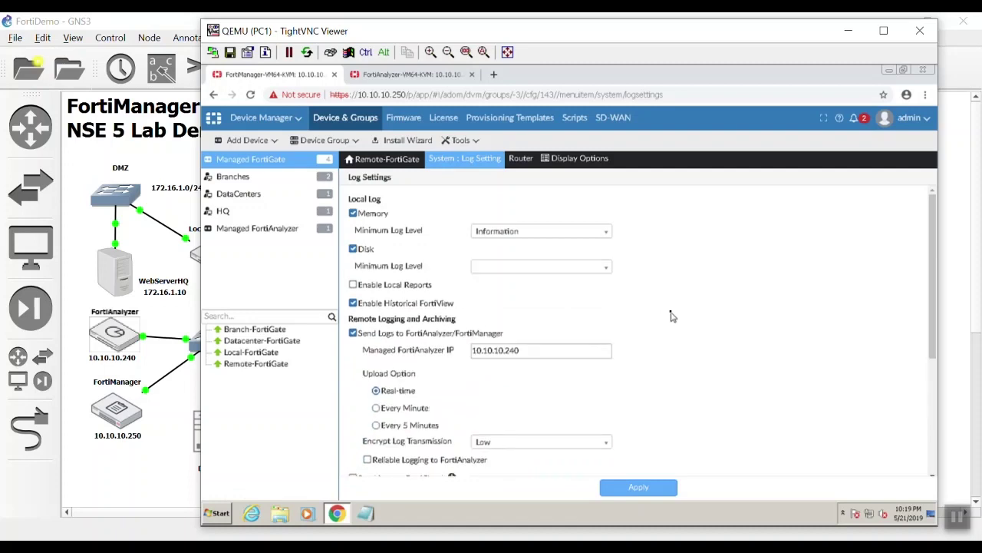
{"action": "scroll", "coordinate": [672, 317], "scroll_direction": "down", "scroll_amount": 5}
{"action": "scroll", "coordinate": [671, 317], "scroll_direction": "up", "scroll_amount": 3}
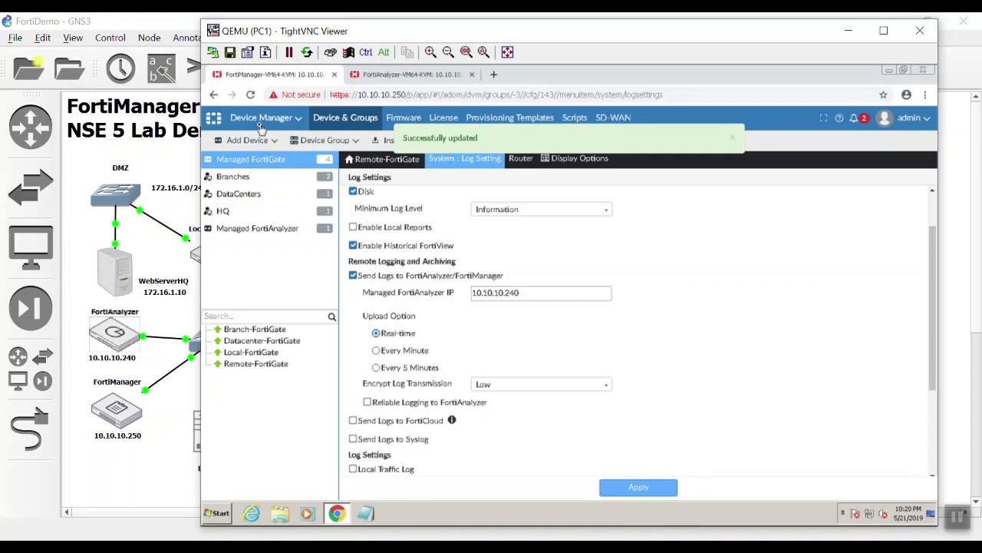
{"action": "left_click", "coordinate": [261, 121]}
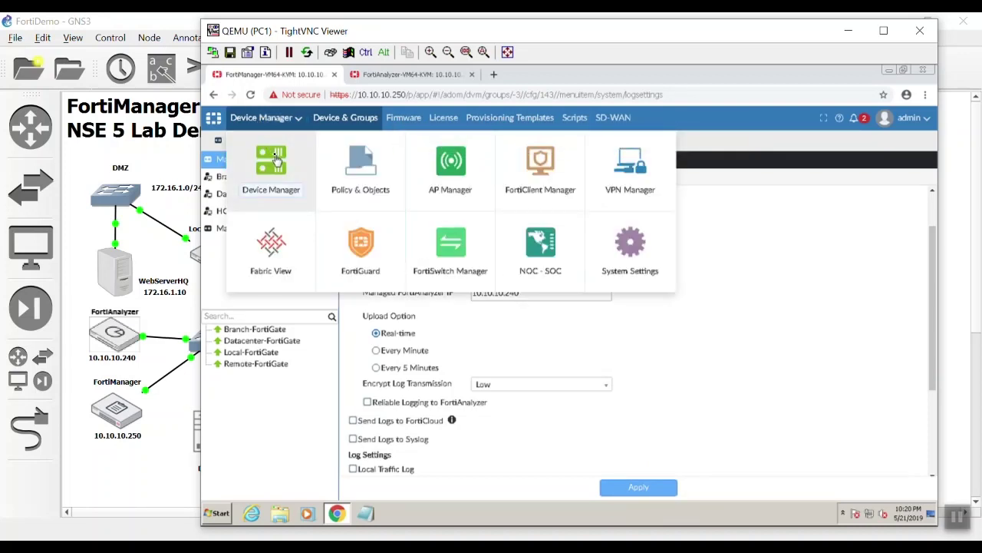
- Check FortiAnalyzer's Device Manager, where only Local-FortiGate is actively logging, then return to FortiManager
{"action": "left_click", "coordinate": [273, 160]}
{"action": "left_click", "coordinate": [409, 75]}
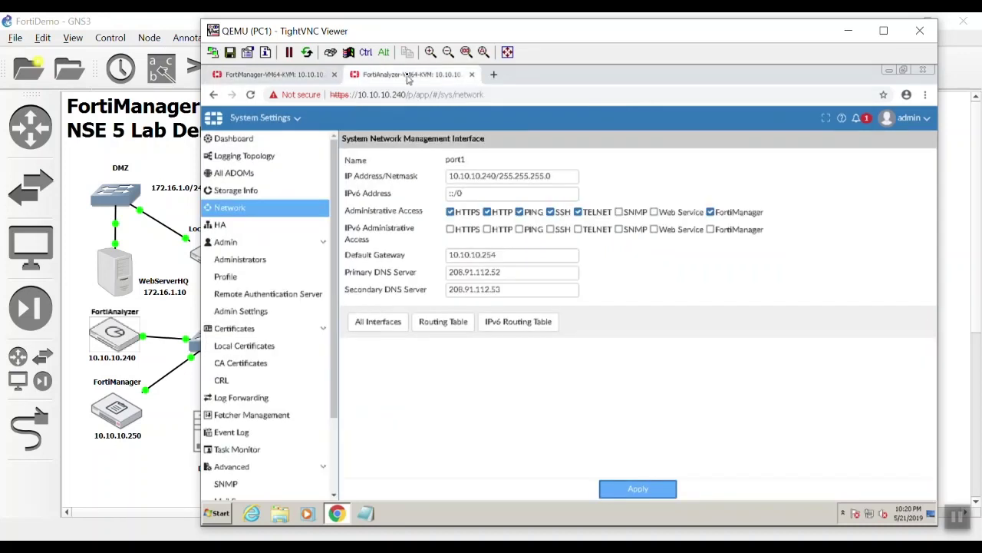
{"action": "left_click", "coordinate": [273, 119]}
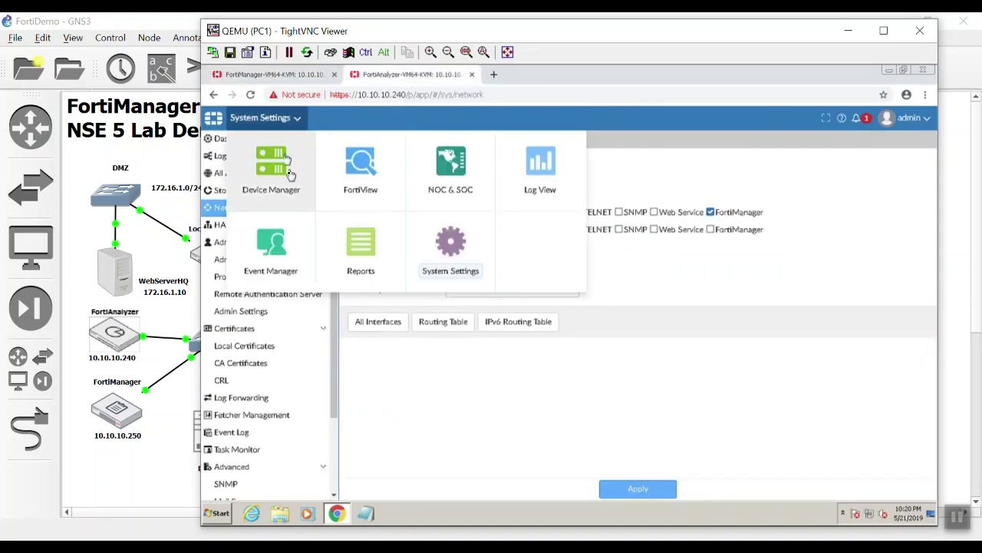
{"action": "left_click", "coordinate": [289, 183]}
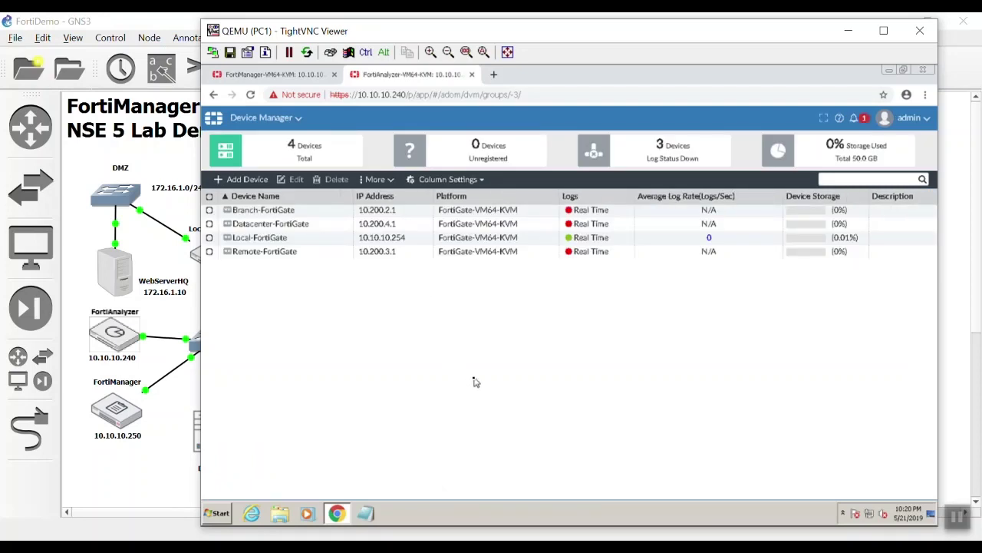
{"action": "left_click_drag", "start_coordinate": [486, 346], "coordinate": [452, 198]}
{"action": "left_click", "coordinate": [499, 340]}
{"action": "left_click", "coordinate": [407, 210]}
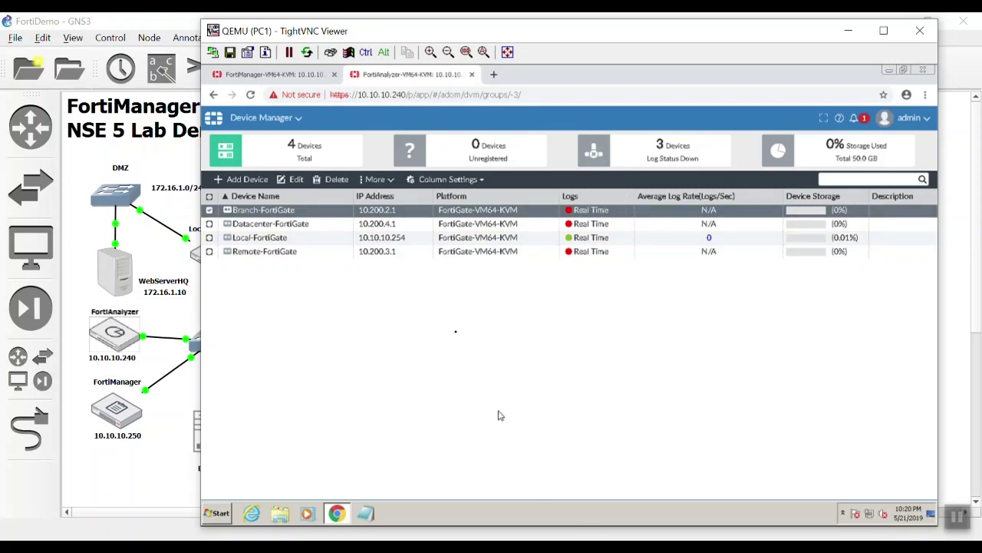
{"action": "left_click", "coordinate": [244, 74]}
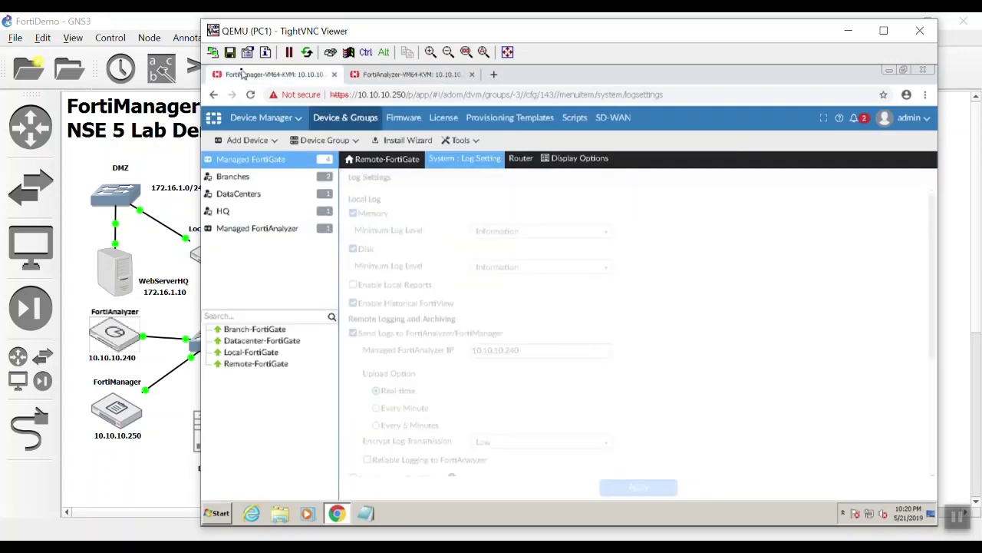
- Go back to Device Manager and show the Managed FortiGate list with config and package statuses
{"action": "left_click", "coordinate": [264, 117]}
{"action": "left_click", "coordinate": [286, 176]}
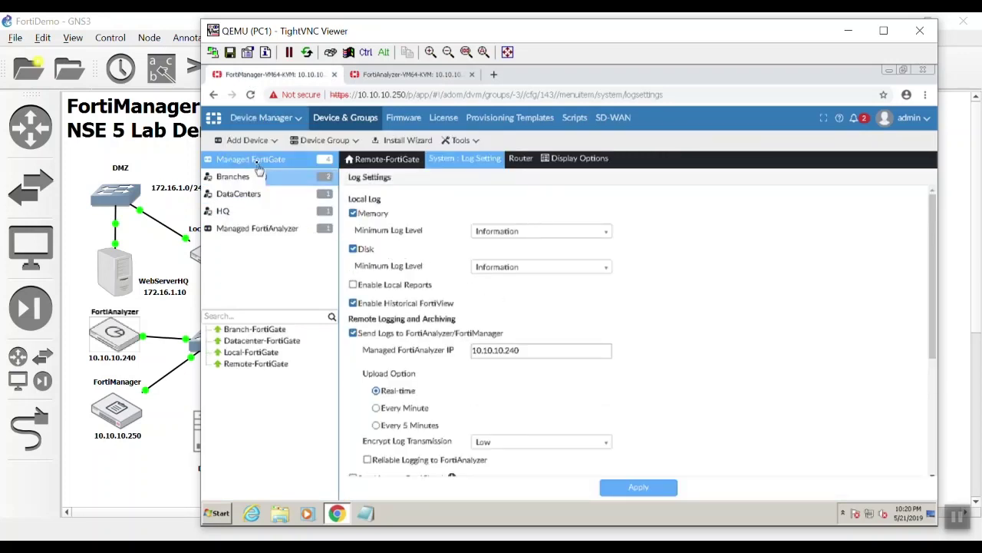
{"action": "left_click", "coordinate": [268, 125]}
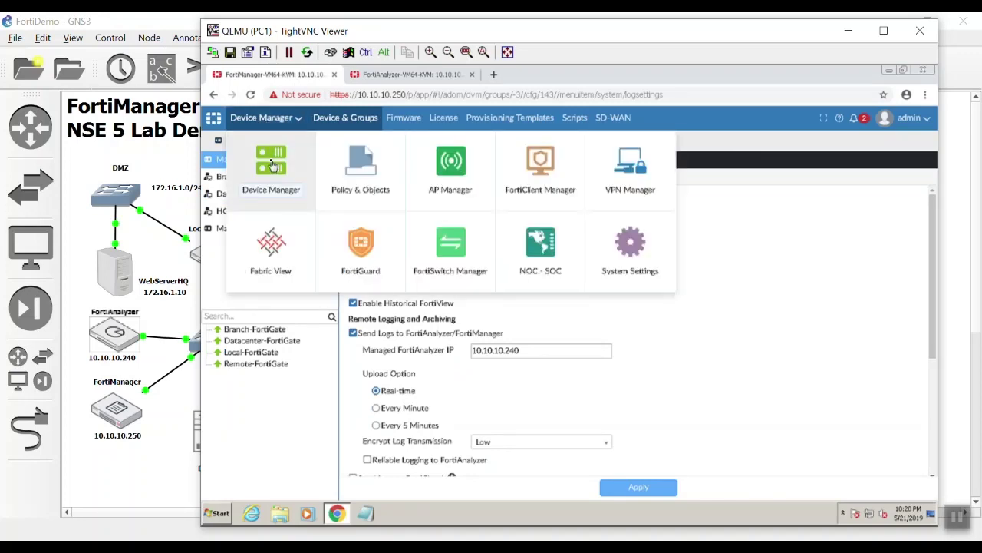
{"action": "left_click", "coordinate": [273, 166]}
{"action": "left_click", "coordinate": [268, 159]}
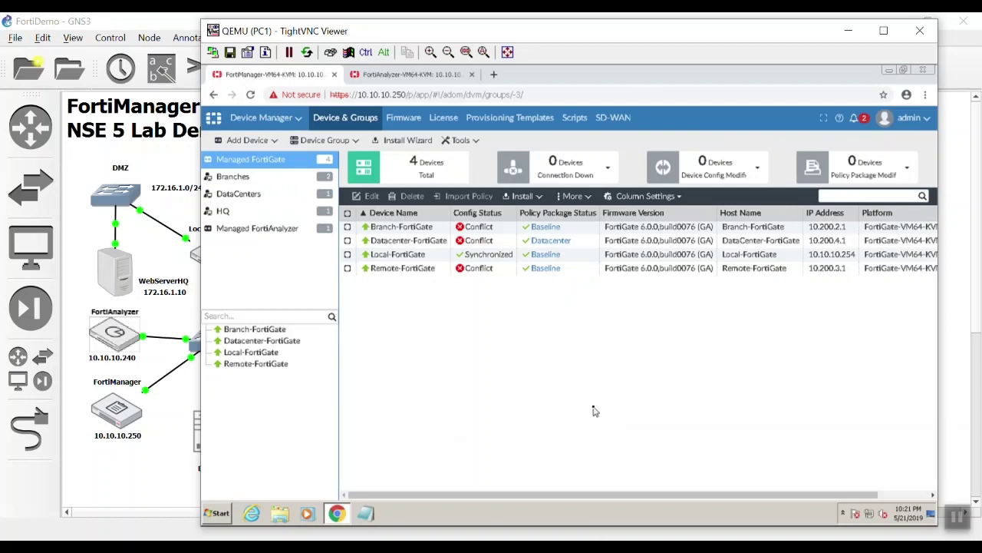
{"action": "left_click", "coordinate": [299, 122]}
- Open VPN Manager's Map View for the HQ community and turn on Traffic View
{"action": "left_click", "coordinate": [625, 180]}
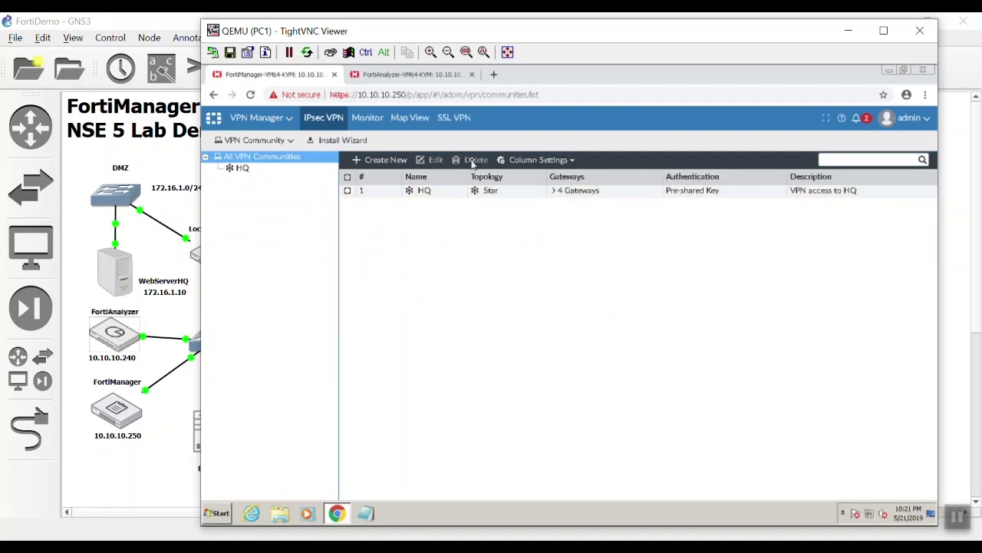
{"action": "left_click", "coordinate": [422, 123]}
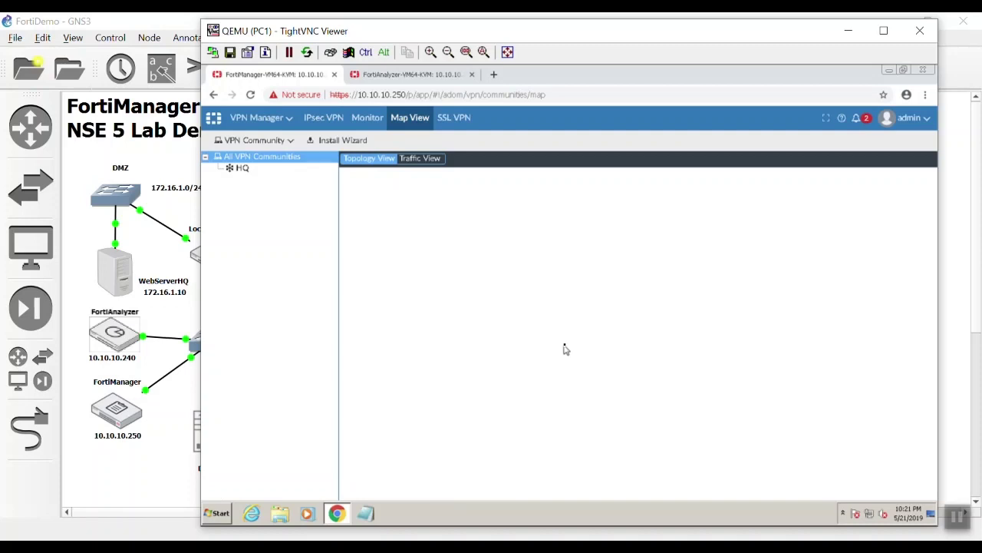
{"action": "left_click", "coordinate": [250, 174]}
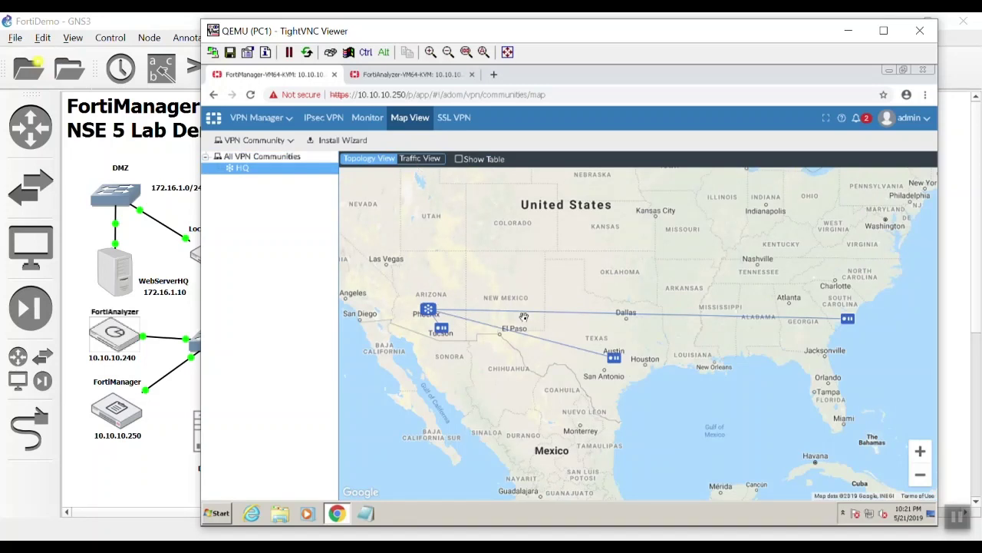
{"action": "left_click", "coordinate": [426, 162]}
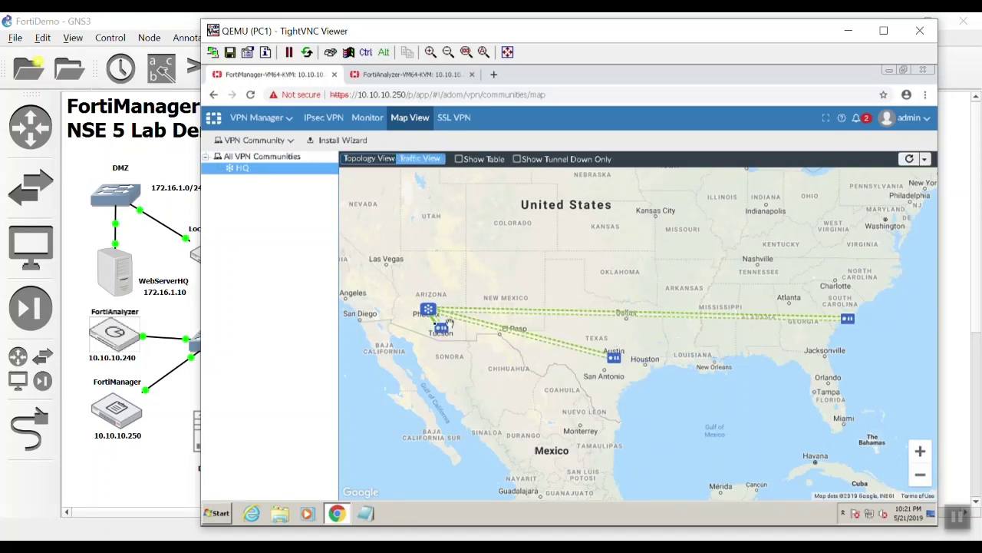
{"action": "left_click", "coordinate": [270, 117]}
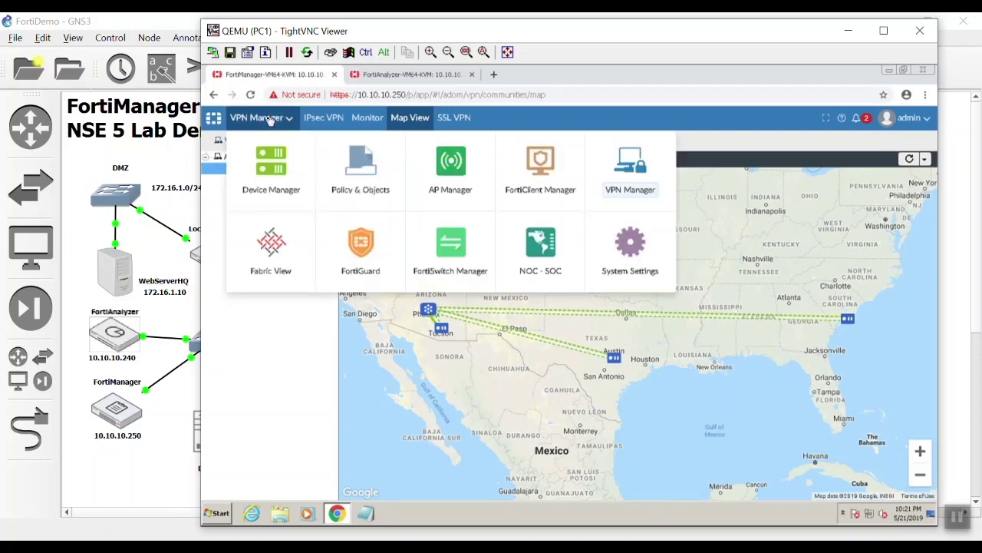
- Return to the managed device list and open Branch-FortiGate's dashboard
{"action": "left_click", "coordinate": [280, 161]}
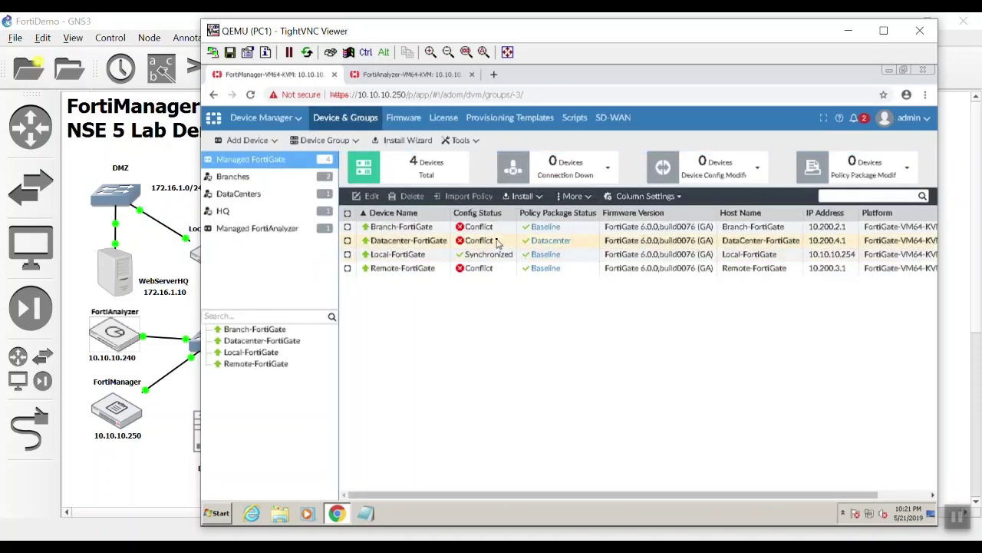
{"action": "right_click", "coordinate": [495, 243]}
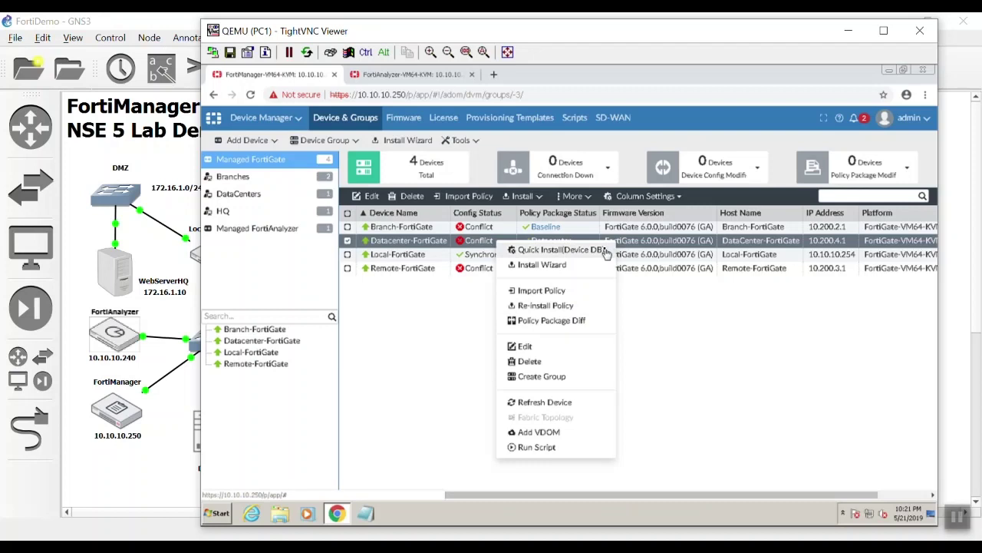
{"action": "left_click", "coordinate": [675, 326]}
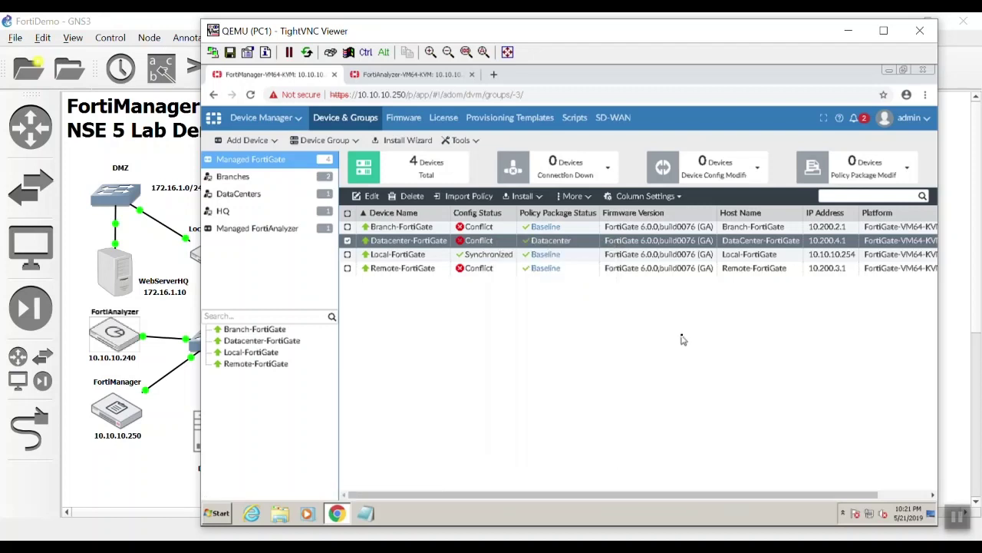
{"action": "double_click", "coordinate": [500, 226]}
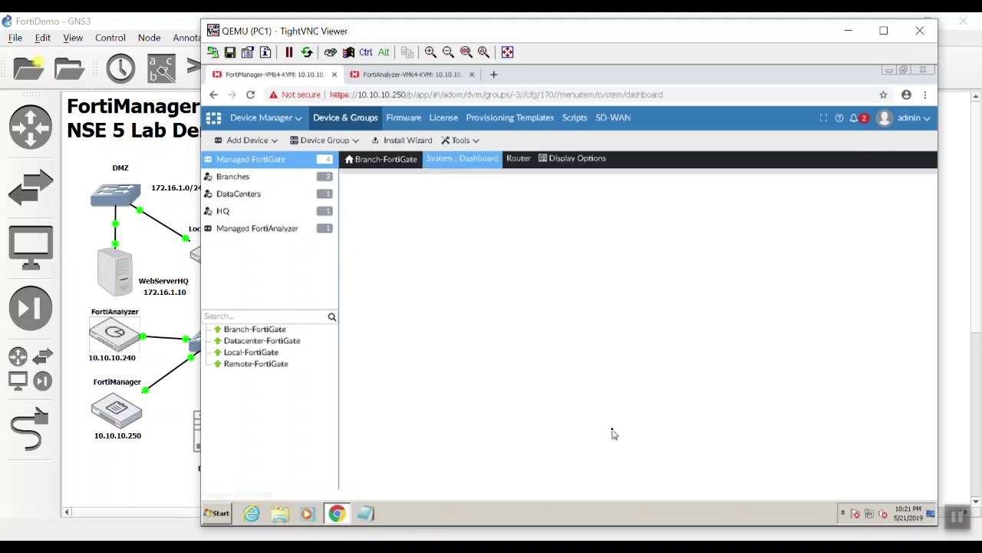
{"action": "scroll", "coordinate": [719, 414], "scroll_direction": "down", "scroll_amount": 1}
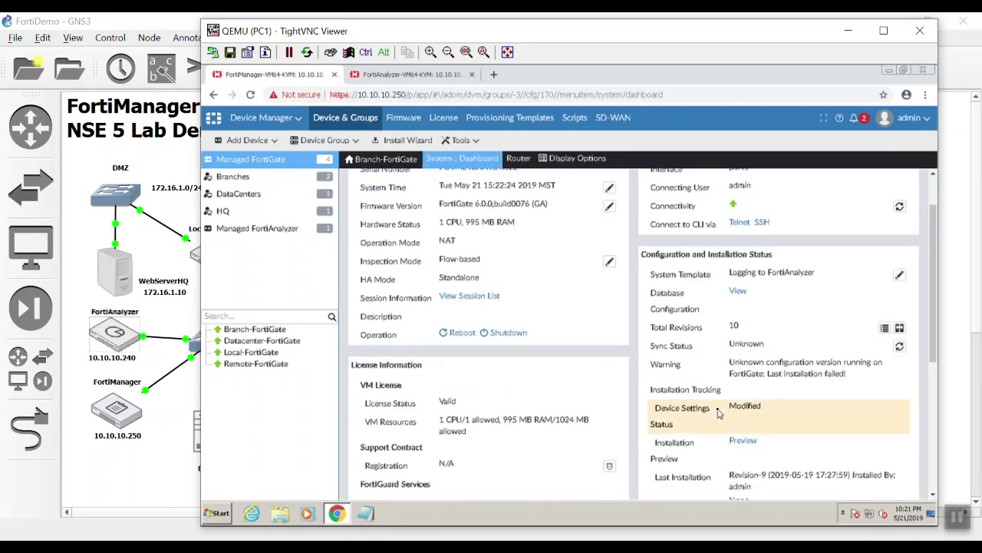
{"action": "scroll", "coordinate": [719, 414], "scroll_direction": "down", "scroll_amount": 1}
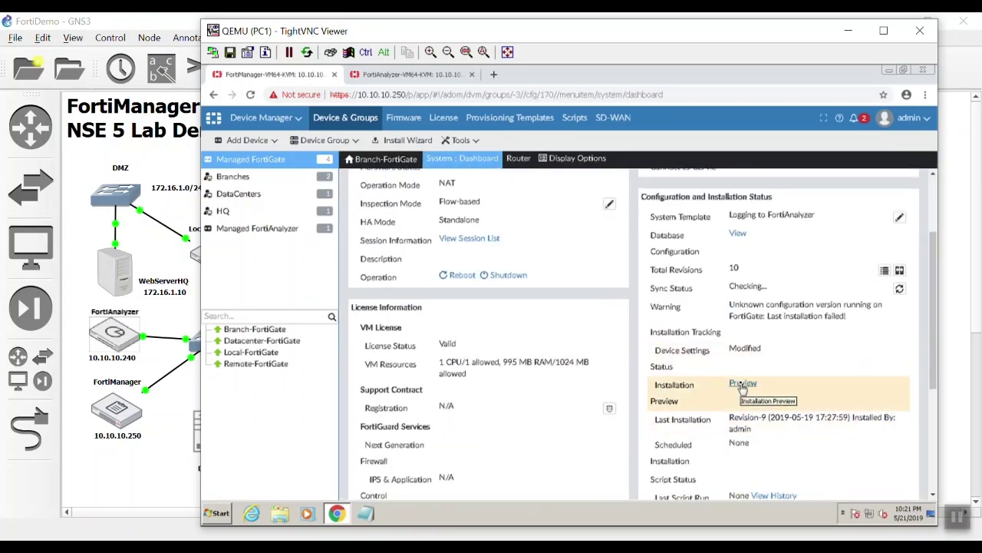
{"action": "left_click", "coordinate": [742, 386]}
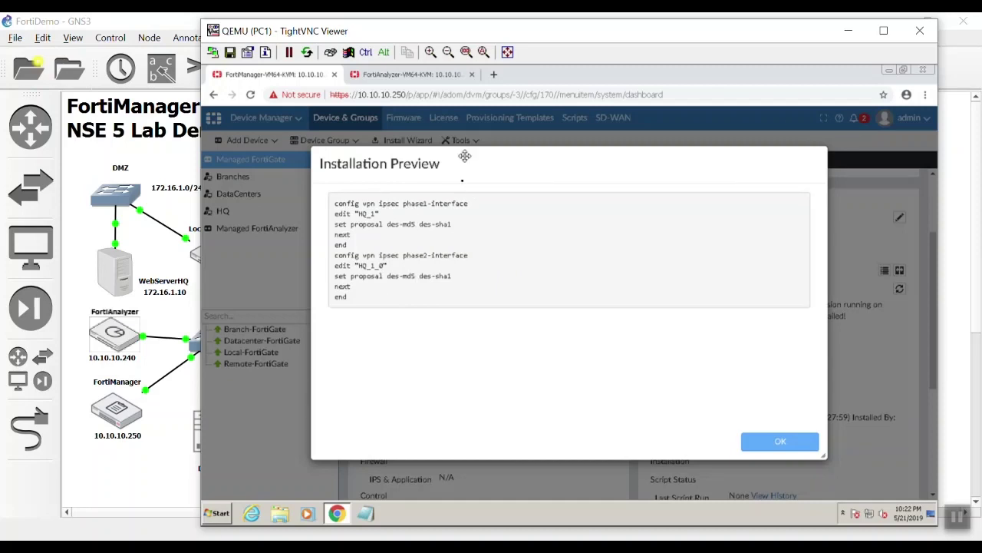
{"action": "left_click", "coordinate": [783, 442]}
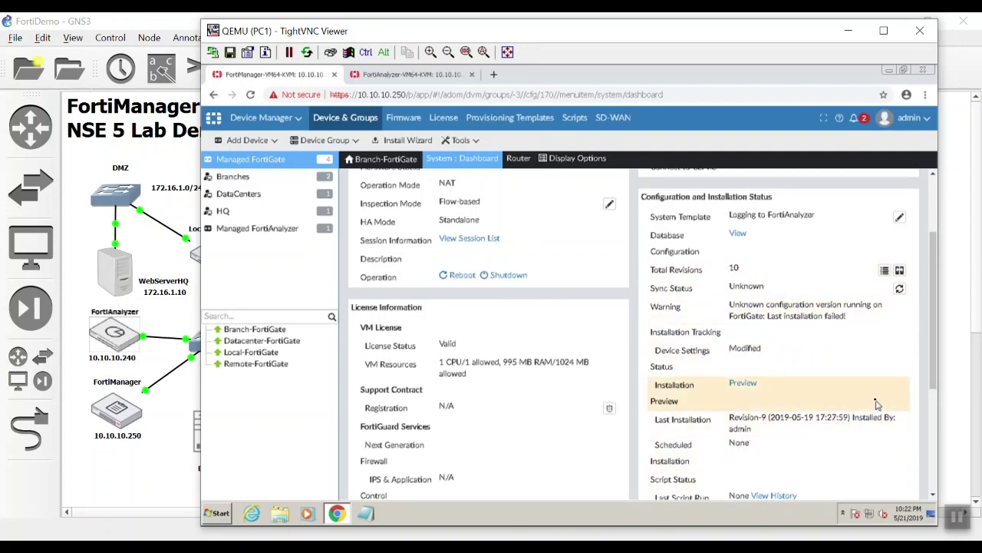
- Retrieve Branch-FortiGate's running config as revision 11 from its revision history, then view the device list
{"action": "left_click", "coordinate": [884, 270]}
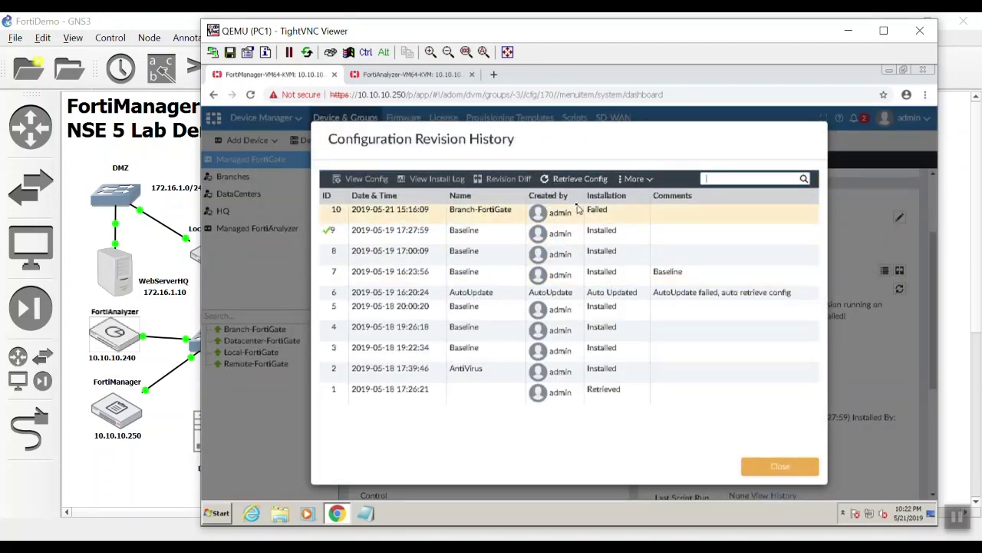
{"action": "left_click", "coordinate": [593, 181]}
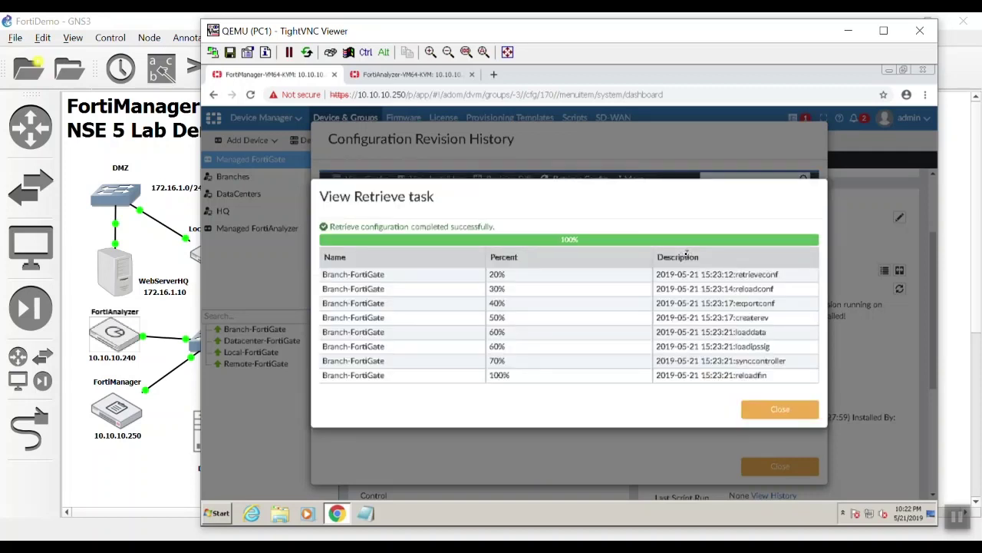
{"action": "left_click", "coordinate": [804, 410]}
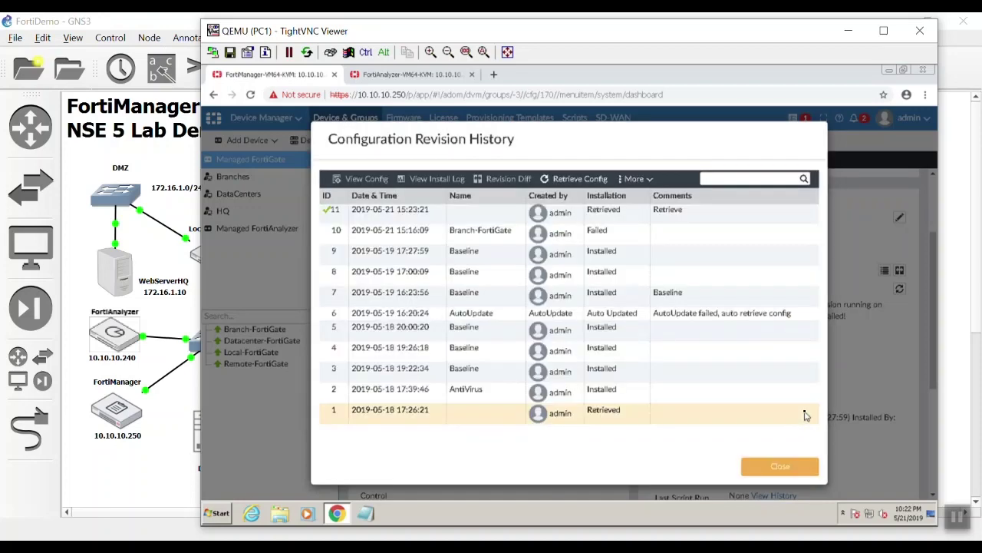
{"action": "left_click", "coordinate": [792, 477]}
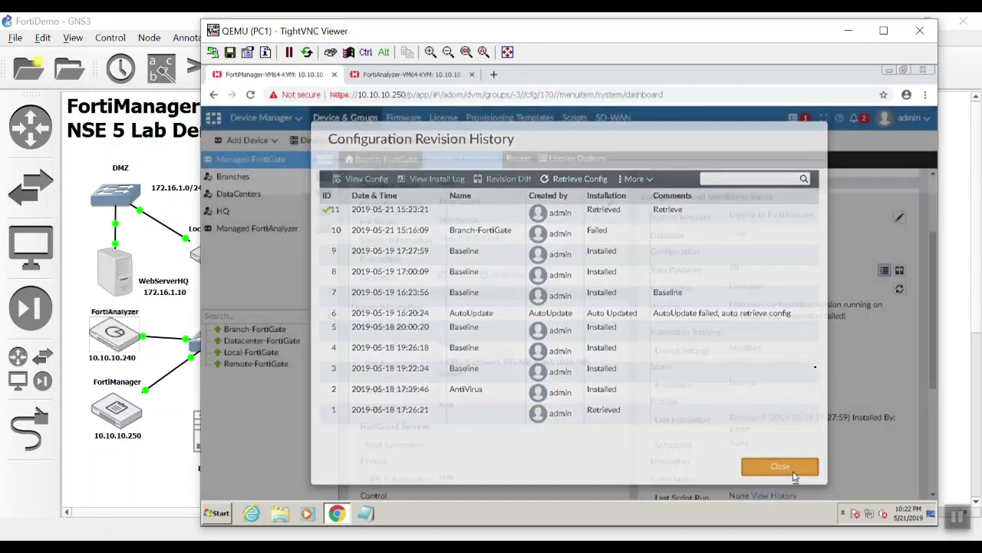
{"action": "left_click", "coordinate": [260, 160]}
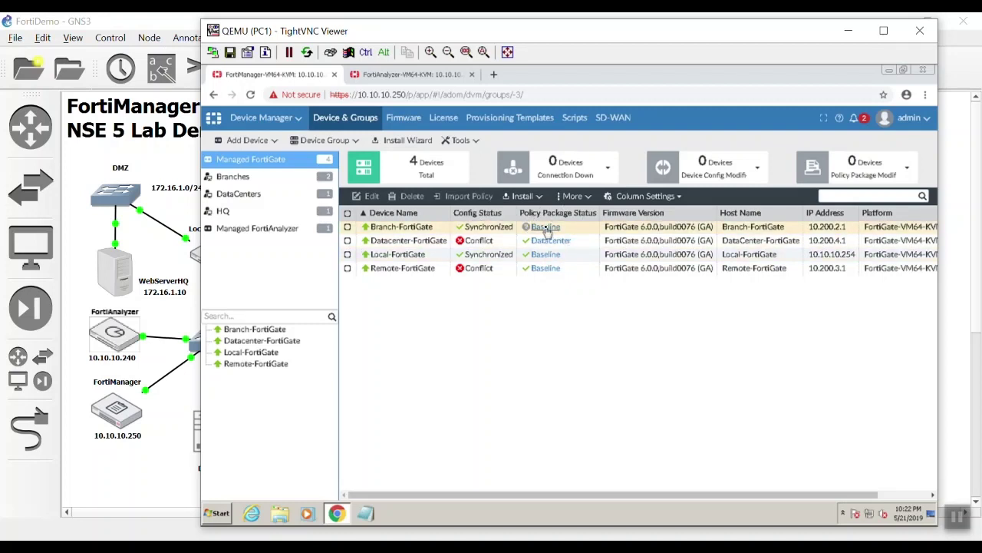
- Retrieve Datacenter-FortiGate's running configuration from its revision history, creating Retrieved revision 9
{"action": "double_click", "coordinate": [503, 242]}
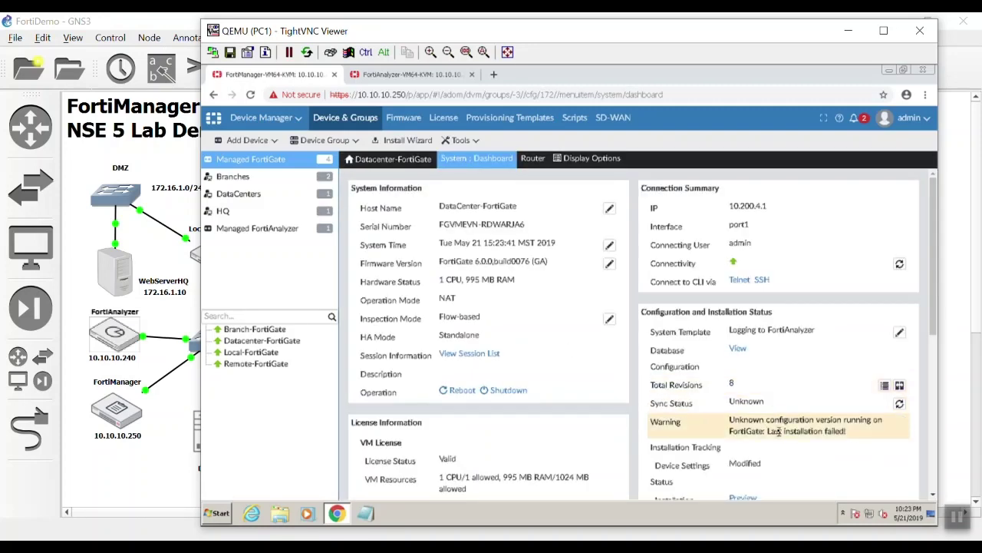
{"action": "scroll", "coordinate": [790, 429], "scroll_direction": "down", "scroll_amount": 2}
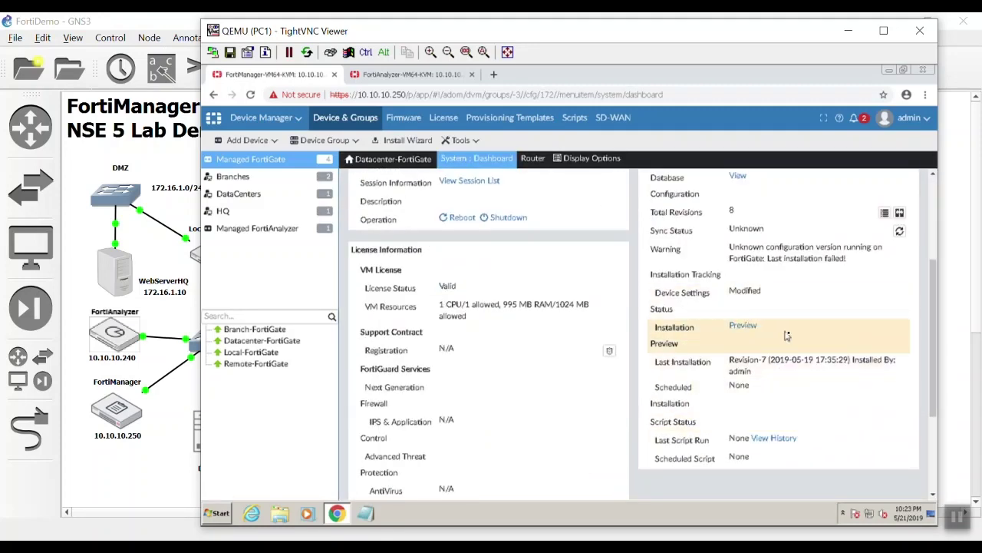
{"action": "scroll", "coordinate": [890, 338], "scroll_direction": "up", "scroll_amount": 2}
{"action": "left_click", "coordinate": [885, 386]}
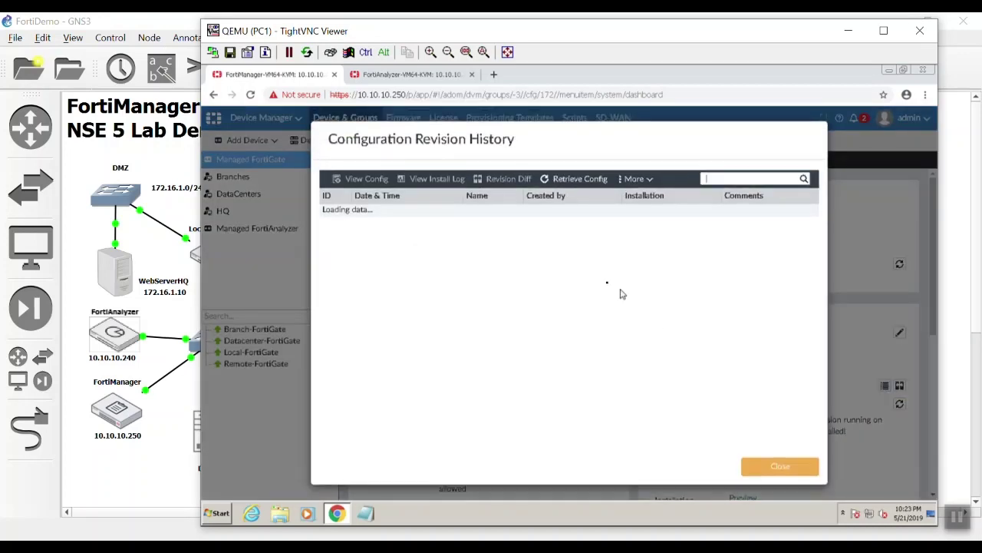
{"action": "left_click", "coordinate": [577, 179]}
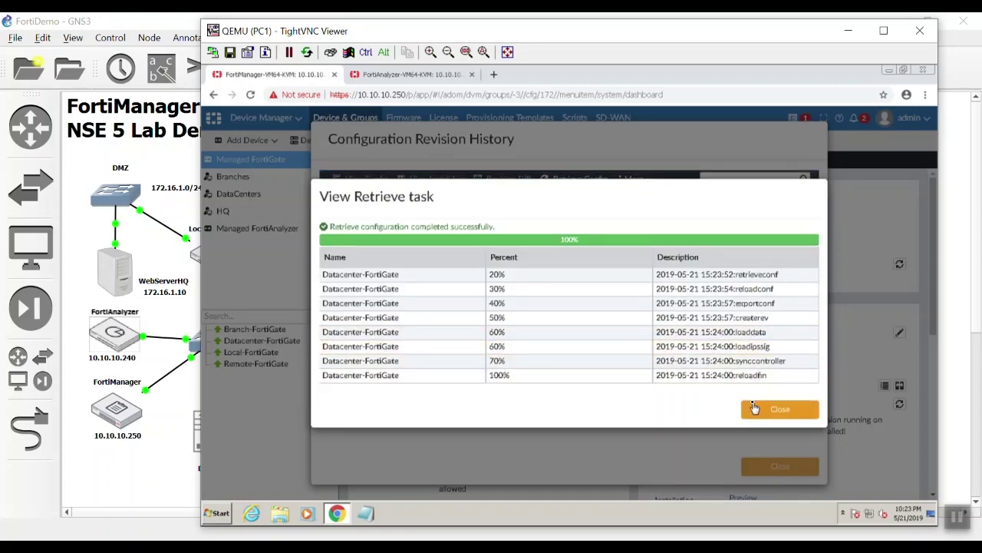
{"action": "left_click", "coordinate": [756, 409]}
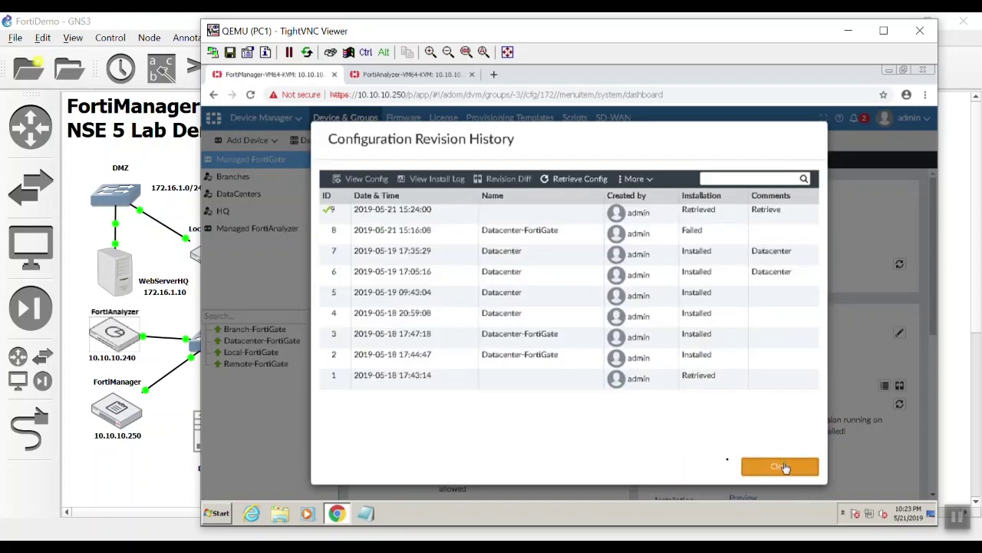
{"action": "left_click", "coordinate": [783, 467]}
- Back out of the Add Device form and open Remote-FortiGate's System dashboard from the device list
{"action": "left_click", "coordinate": [253, 140]}
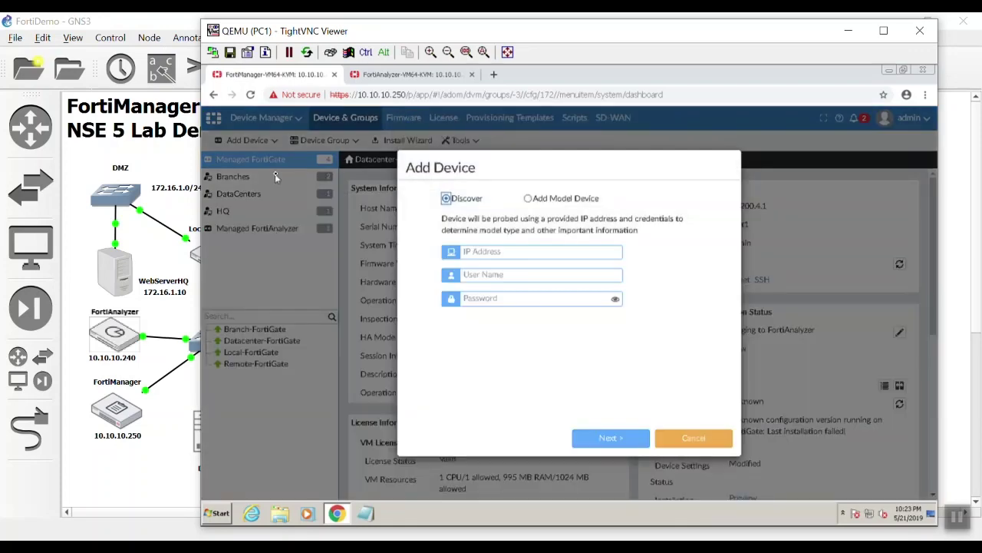
{"action": "left_click", "coordinate": [709, 436]}
{"action": "left_click", "coordinate": [290, 162]}
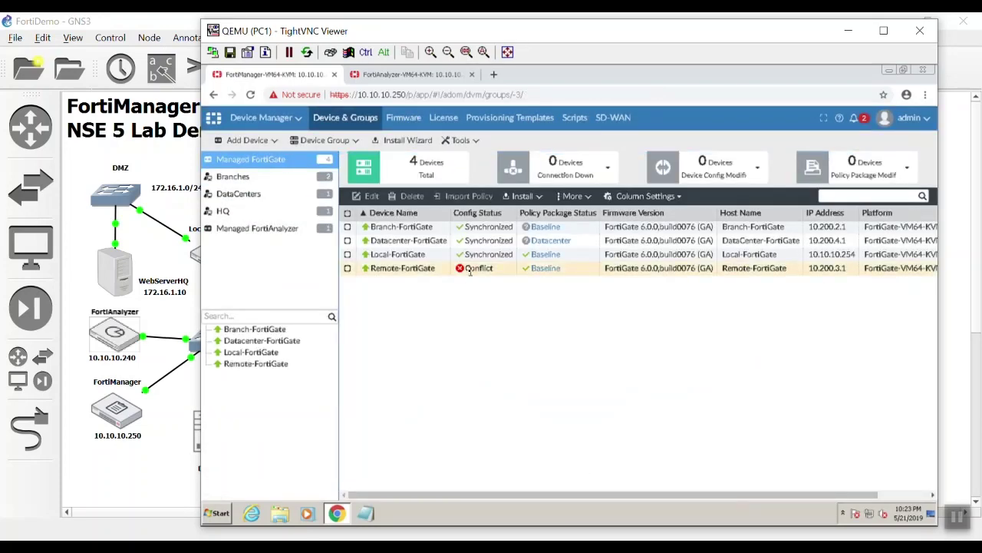
{"action": "double_click", "coordinate": [468, 269]}
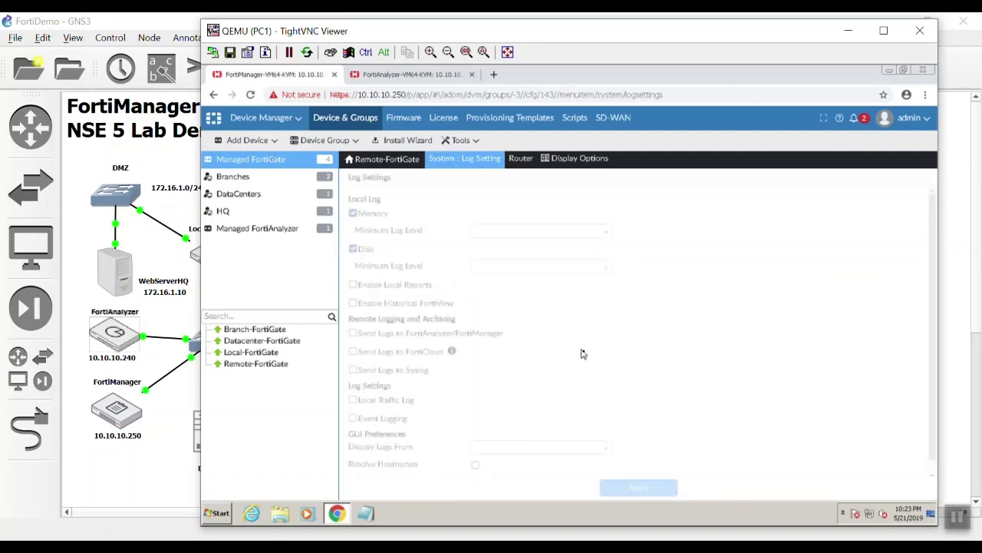
{"action": "scroll", "coordinate": [699, 417], "scroll_direction": "down", "scroll_amount": 2}
{"action": "scroll", "coordinate": [704, 417], "scroll_direction": "down", "scroll_amount": 4}
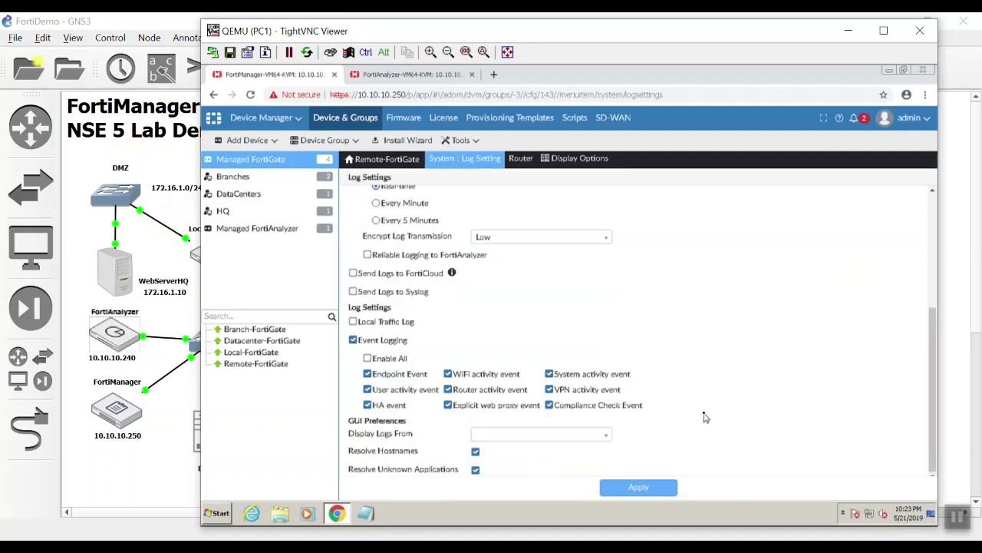
{"action": "scroll", "coordinate": [709, 418], "scroll_direction": "up", "scroll_amount": 6}
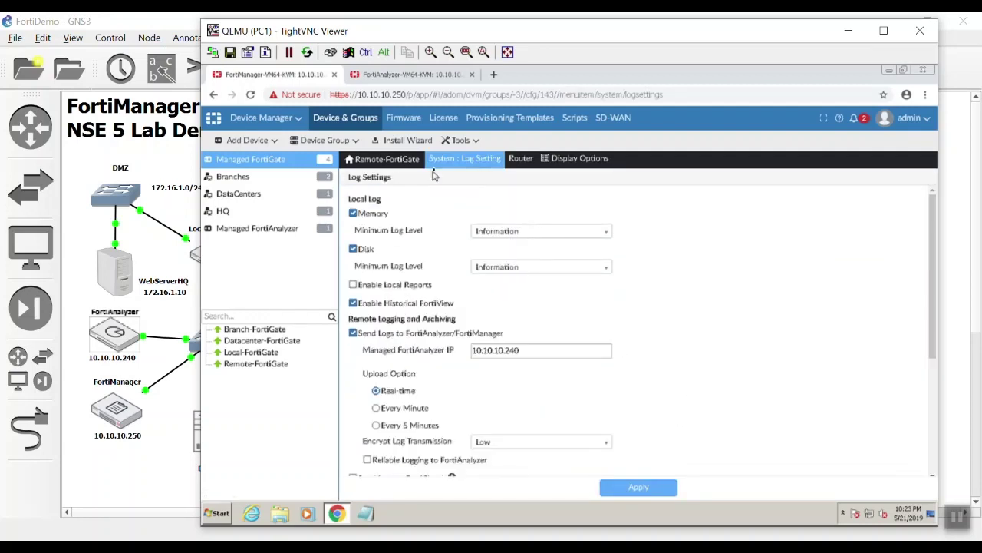
{"action": "left_click", "coordinate": [444, 179]}
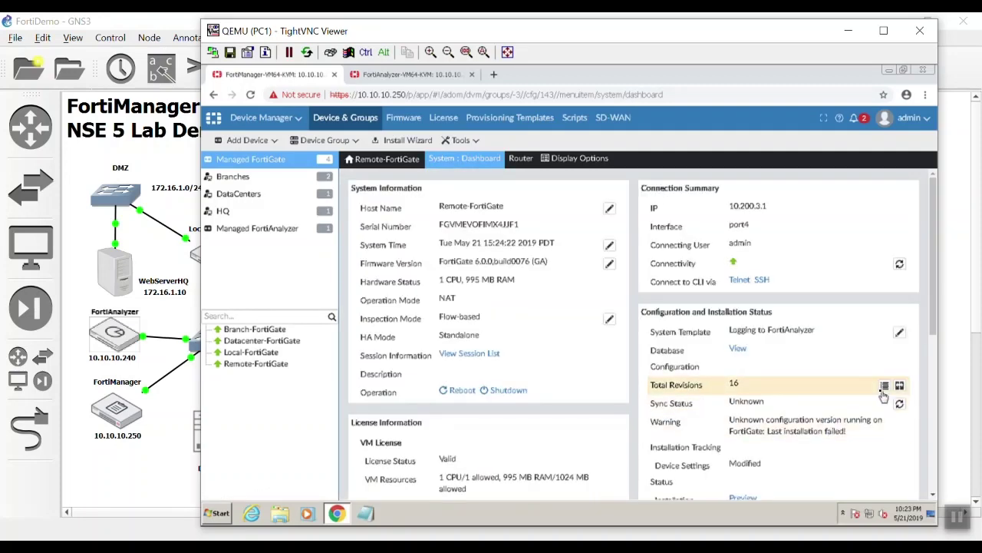
- Retrieve Remote-FortiGate's current configuration as revision 17, then return to Device Manager
{"action": "left_click", "coordinate": [885, 386]}
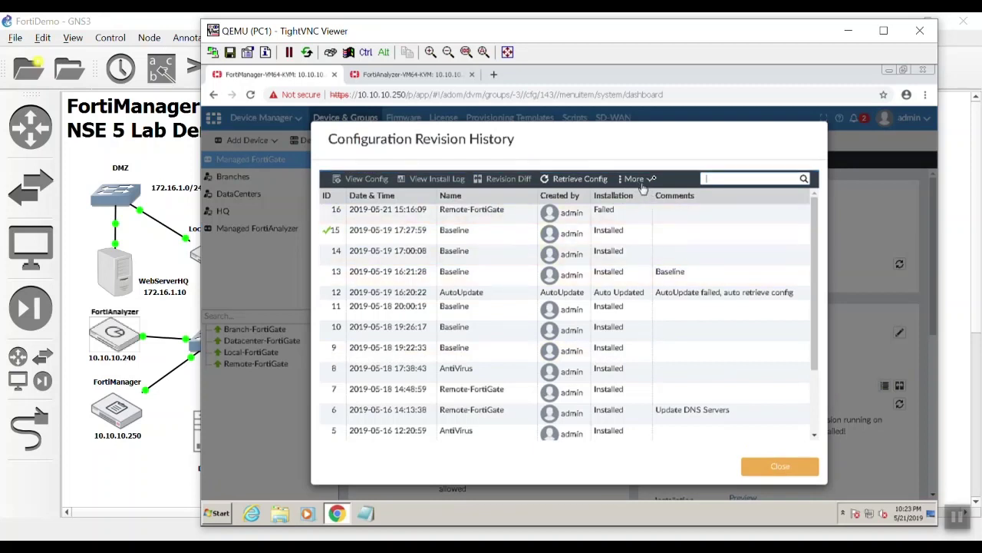
{"action": "left_click", "coordinate": [582, 181]}
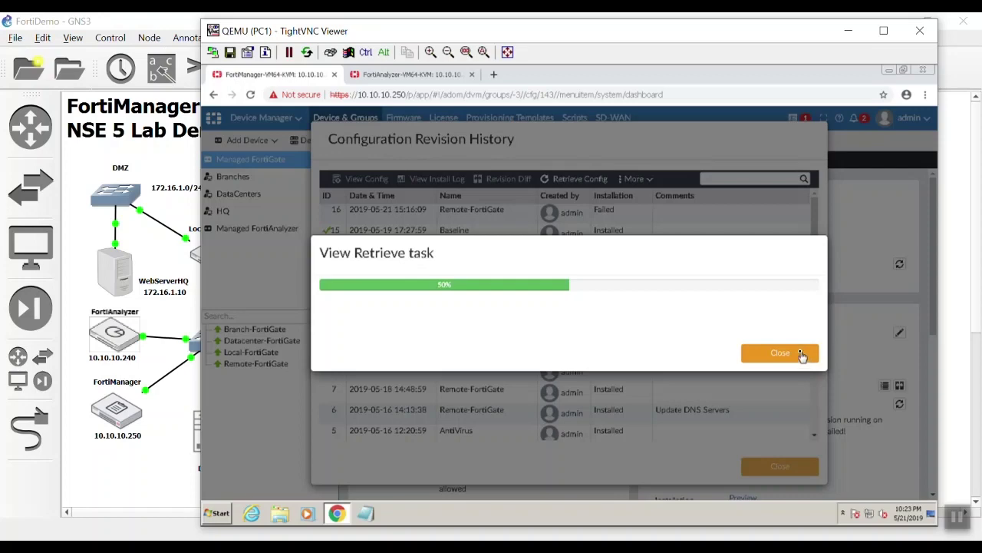
{"action": "left_click", "coordinate": [798, 409]}
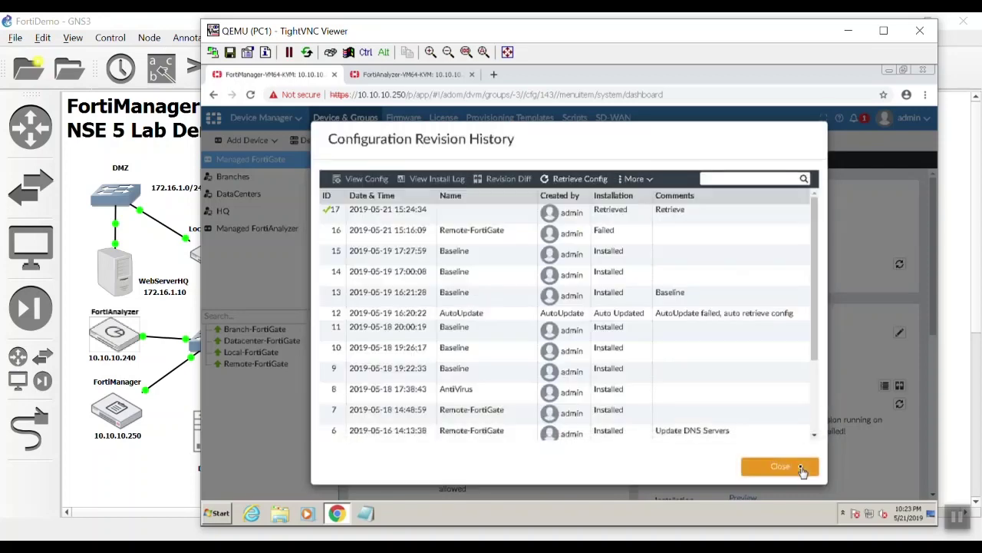
{"action": "left_click", "coordinate": [803, 468]}
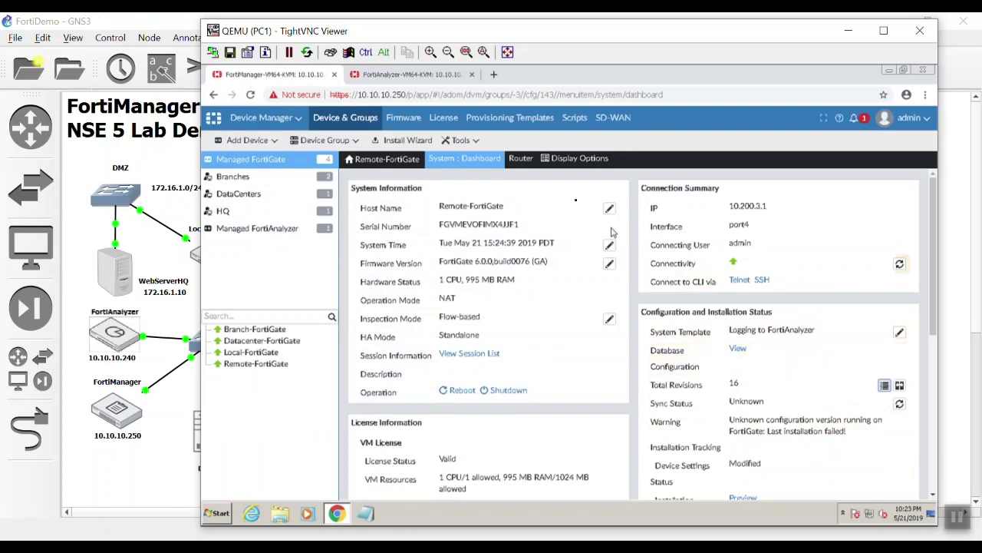
{"action": "left_click", "coordinate": [246, 123]}
{"action": "left_click", "coordinate": [269, 158]}
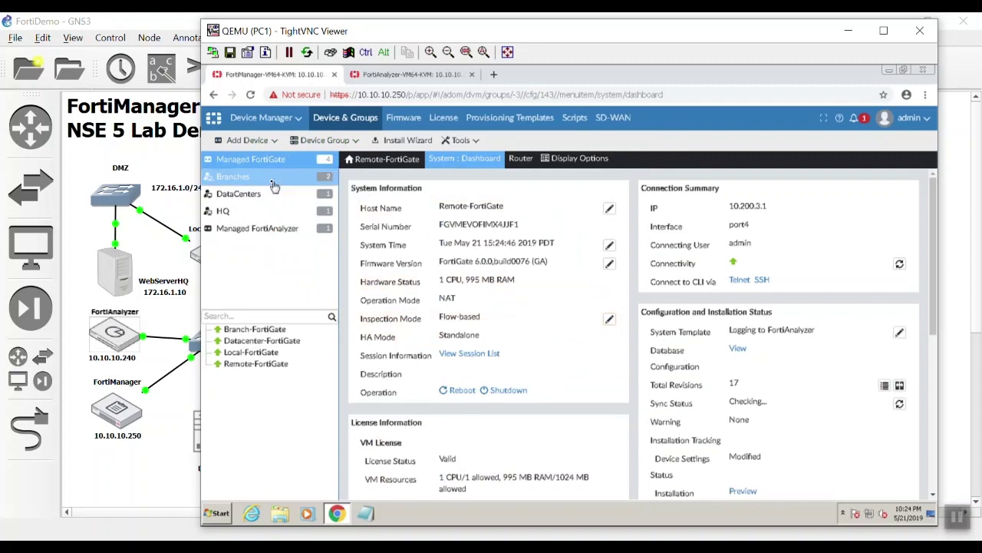
- Select Branch-FortiGate and Remote-FortiGate and choose the Branch Offices/Baseline package in the Install Wizard
{"action": "left_click", "coordinate": [275, 161]}
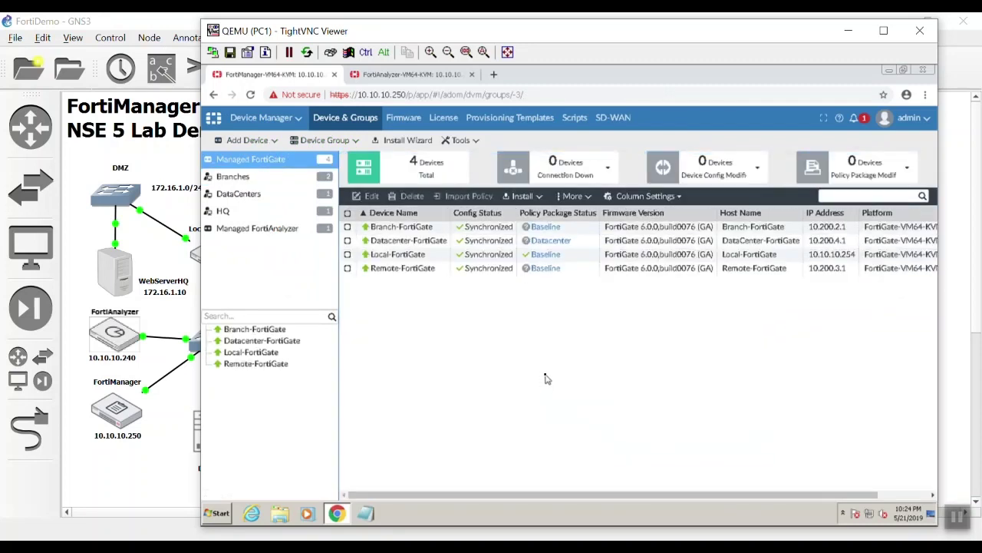
{"action": "left_click", "coordinate": [565, 274]}
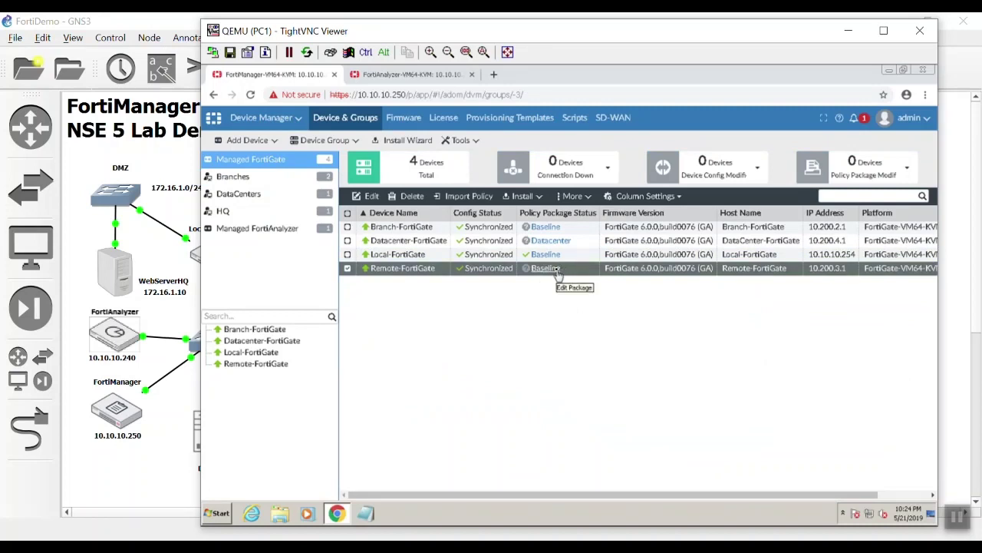
{"action": "left_click", "coordinate": [348, 227]}
{"action": "left_click", "coordinate": [522, 195]}
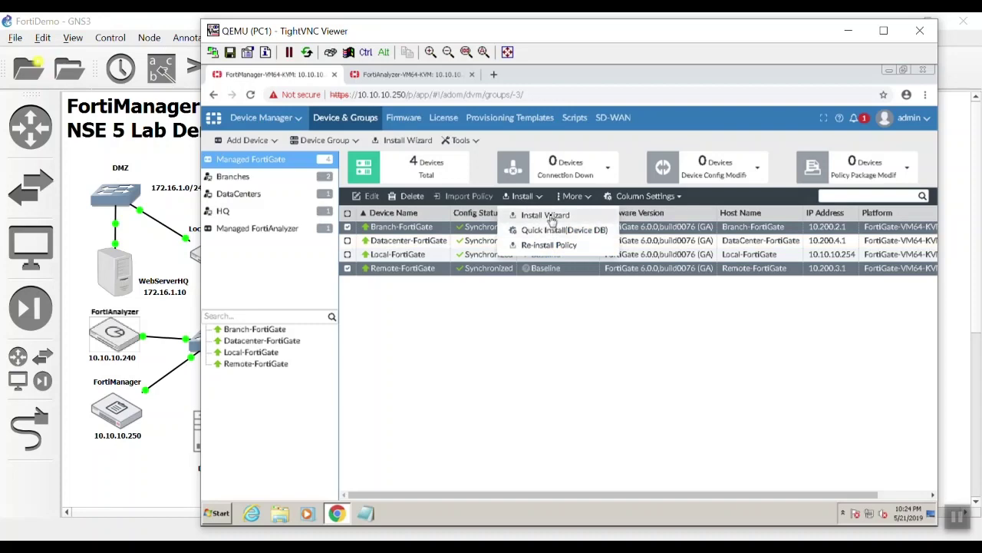
{"action": "left_click", "coordinate": [550, 218]}
{"action": "left_click", "coordinate": [365, 281]}
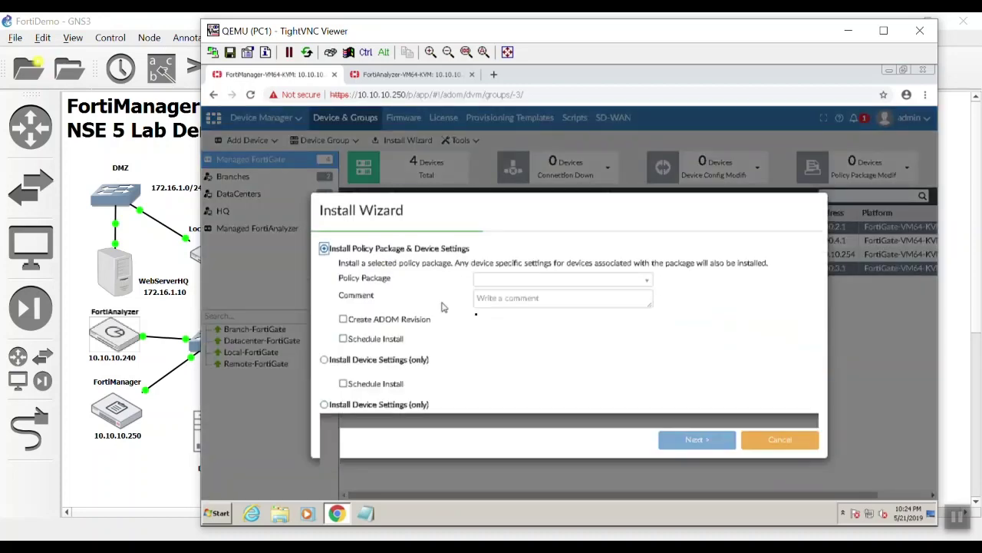
{"action": "left_click", "coordinate": [520, 281]}
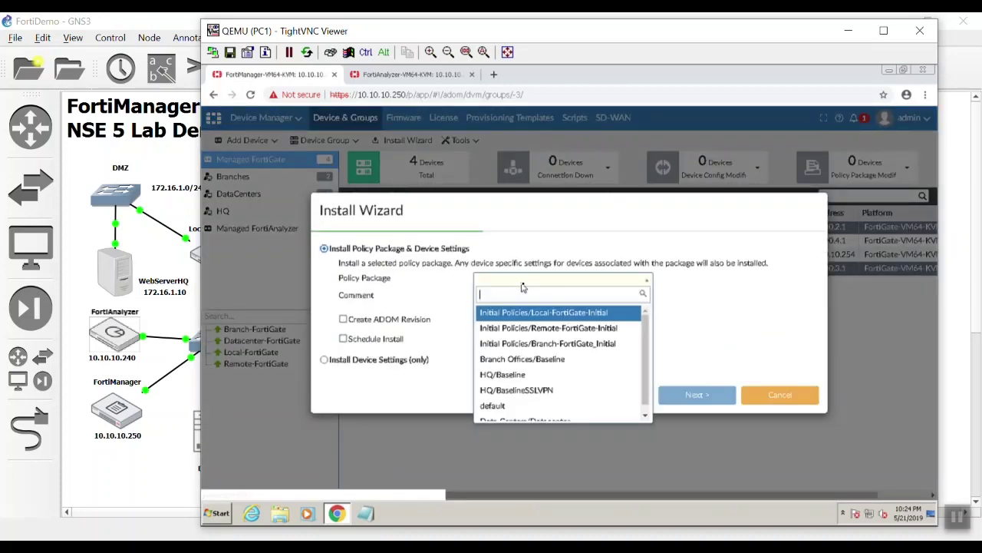
{"action": "left_click", "coordinate": [547, 374]}
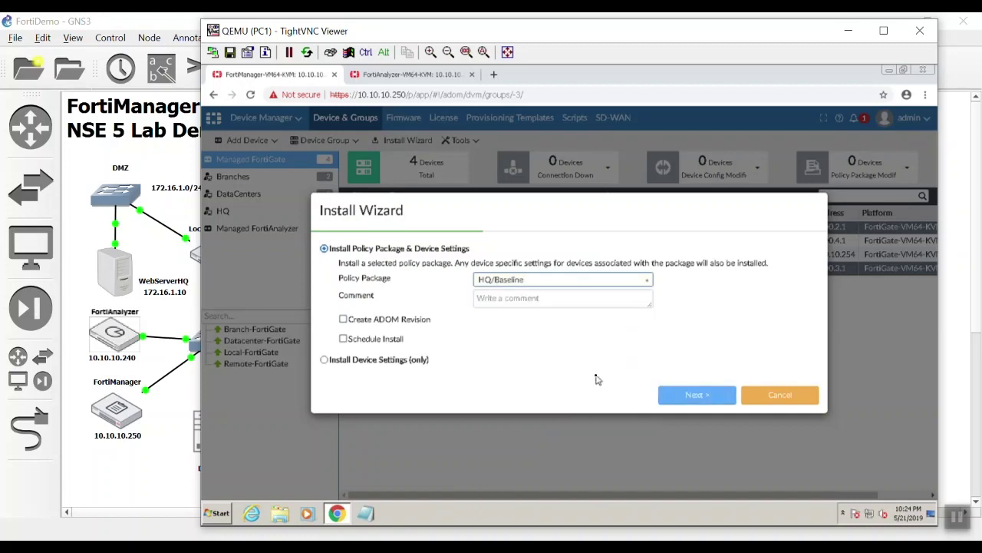
{"action": "left_click", "coordinate": [679, 398]}
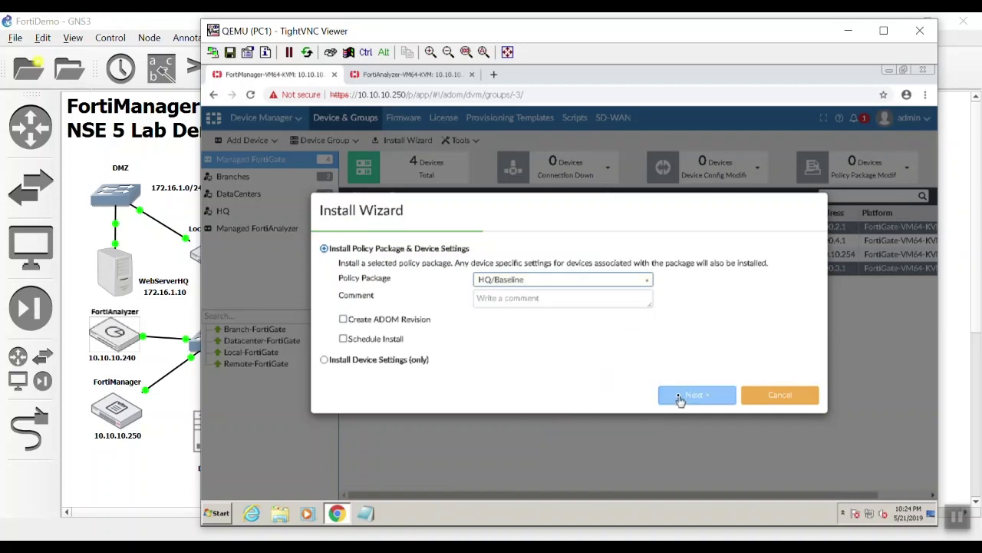
{"action": "left_click", "coordinate": [585, 286]}
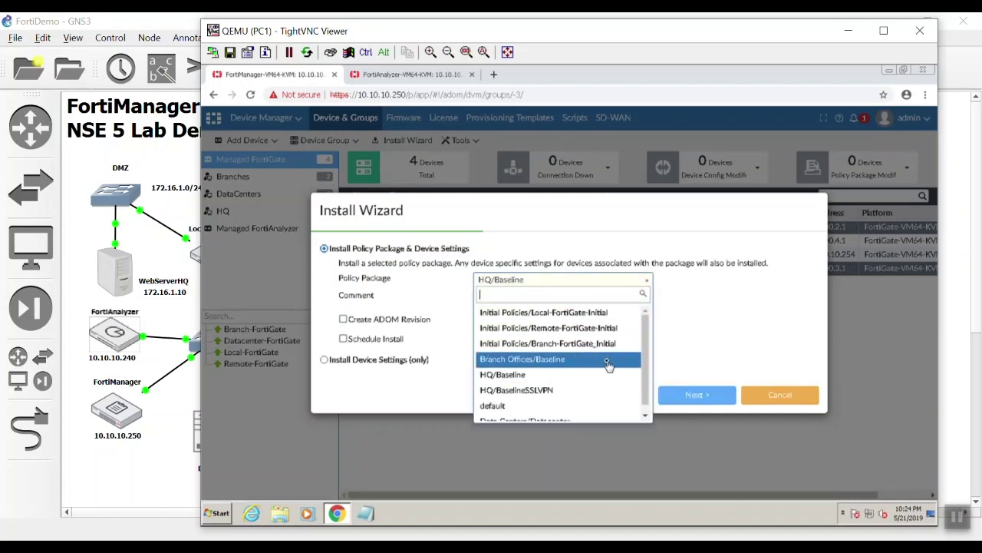
{"action": "left_click", "coordinate": [607, 362]}
{"action": "left_click", "coordinate": [685, 393]}
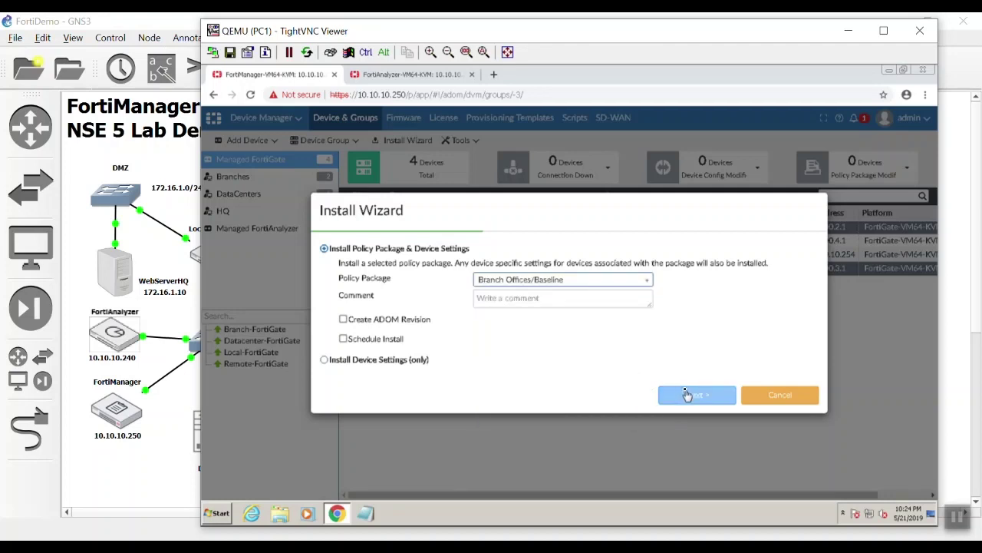
- Proceed past device selection and validation, install the package on both devices, and finish
{"action": "left_click", "coordinate": [693, 389]}
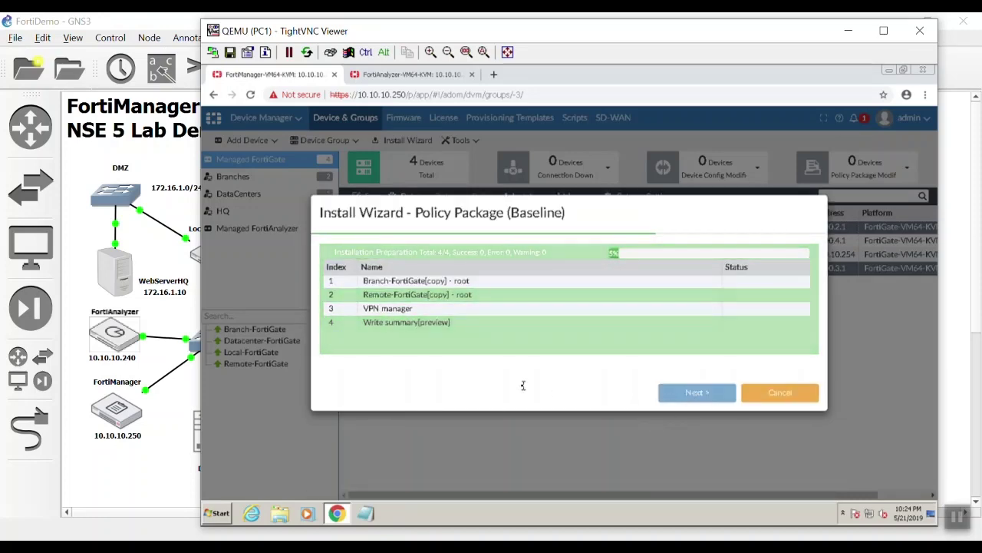
{"action": "left_click", "coordinate": [704, 468]}
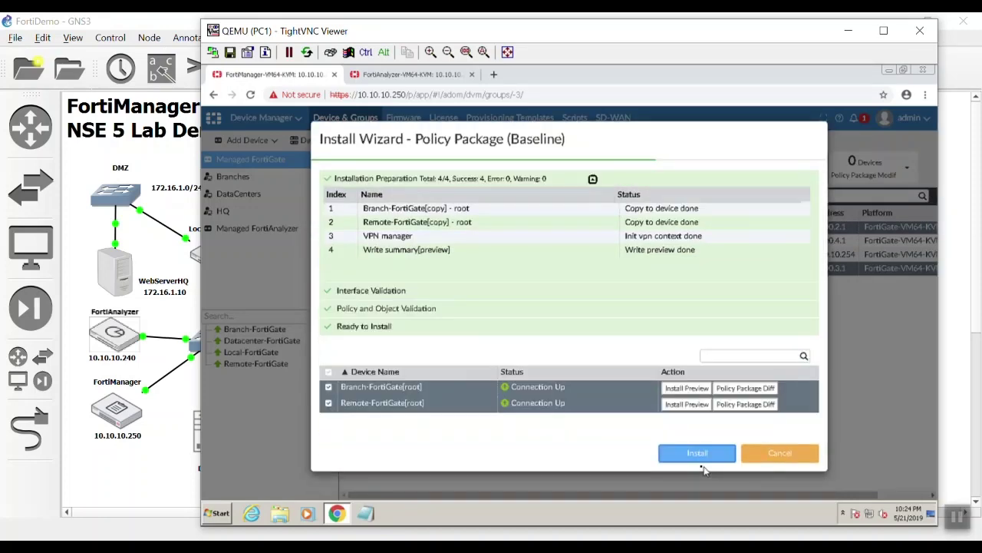
{"action": "left_click", "coordinate": [685, 453]}
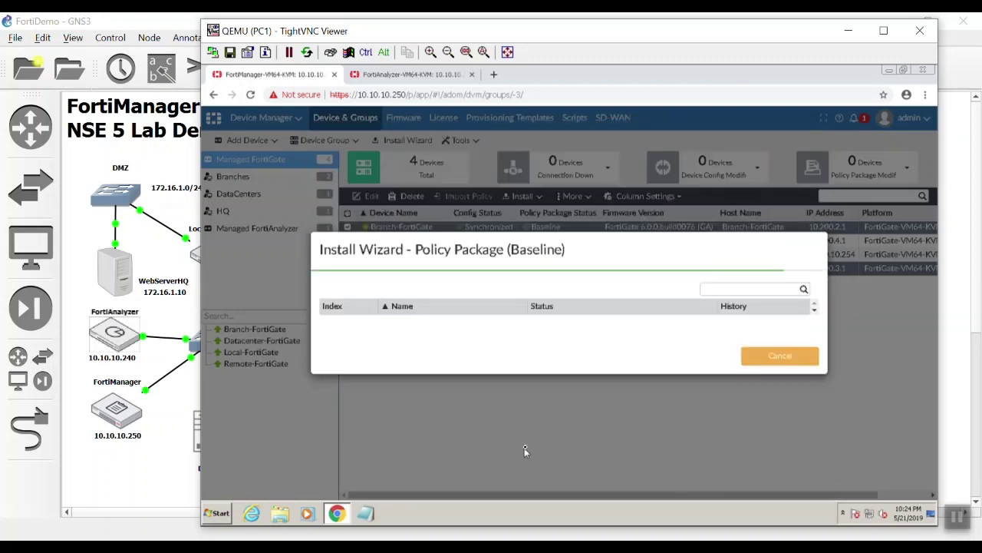
{"action": "left_click_drag", "start_coordinate": [545, 244], "coordinate": [554, 295]}
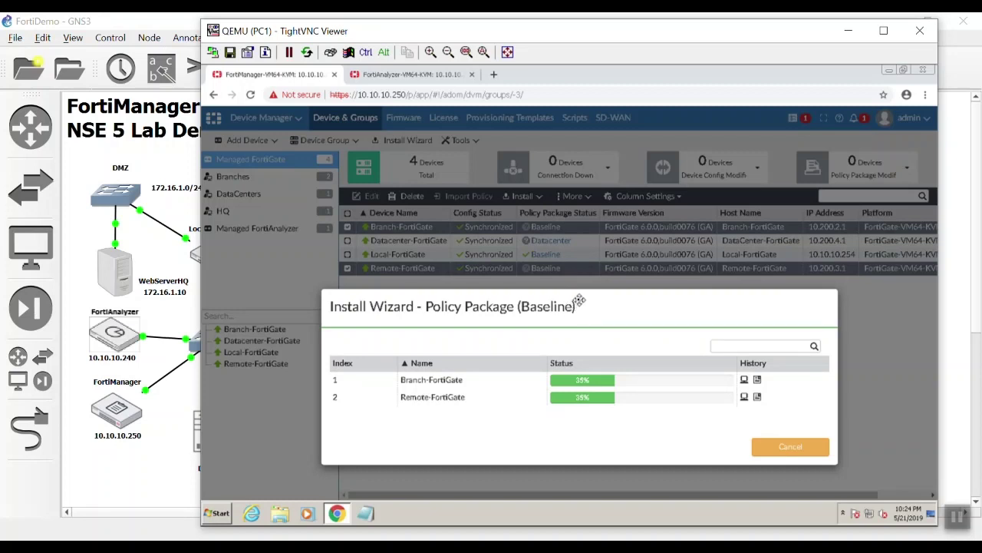
{"action": "left_click_drag", "start_coordinate": [578, 299], "coordinate": [587, 305]}
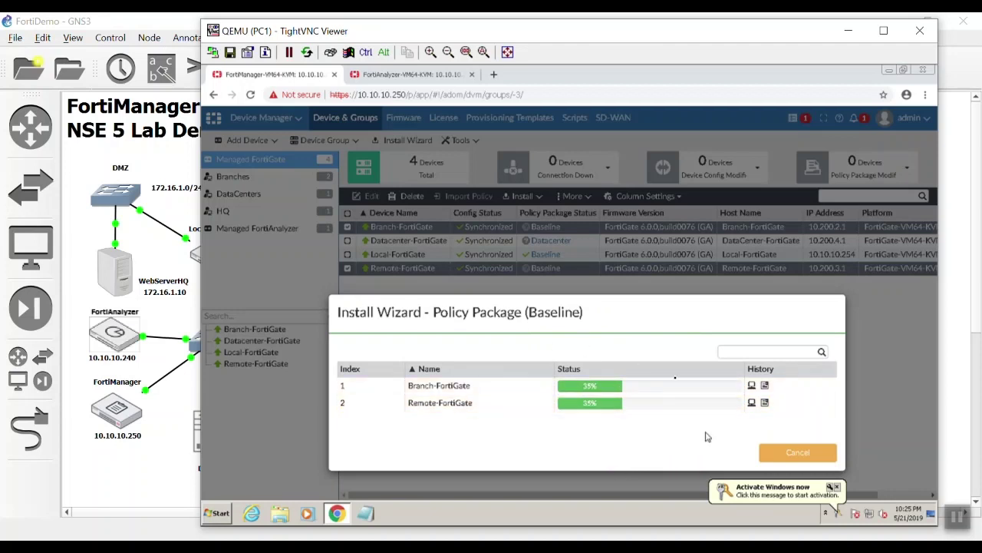
{"action": "left_click", "coordinate": [838, 487]}
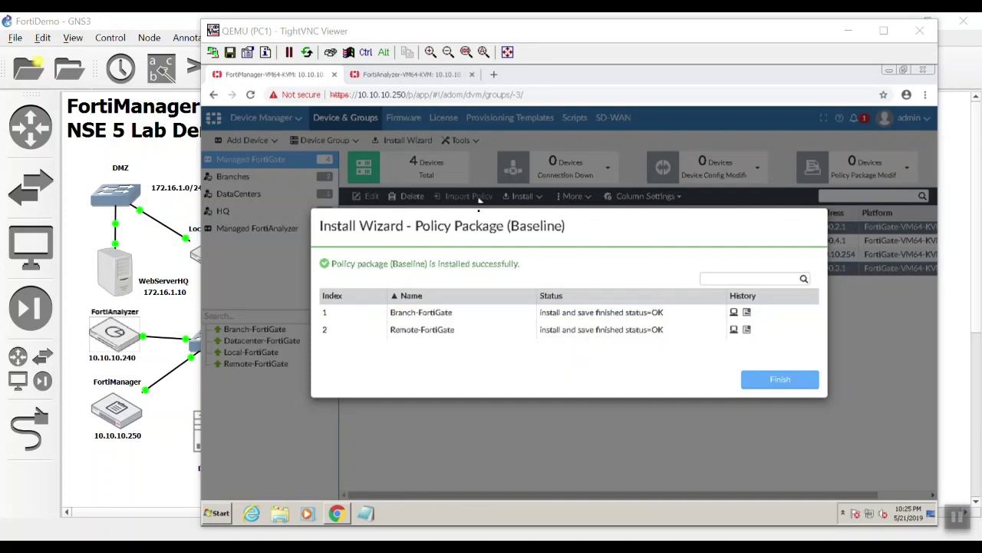
{"action": "left_click", "coordinate": [792, 381]}
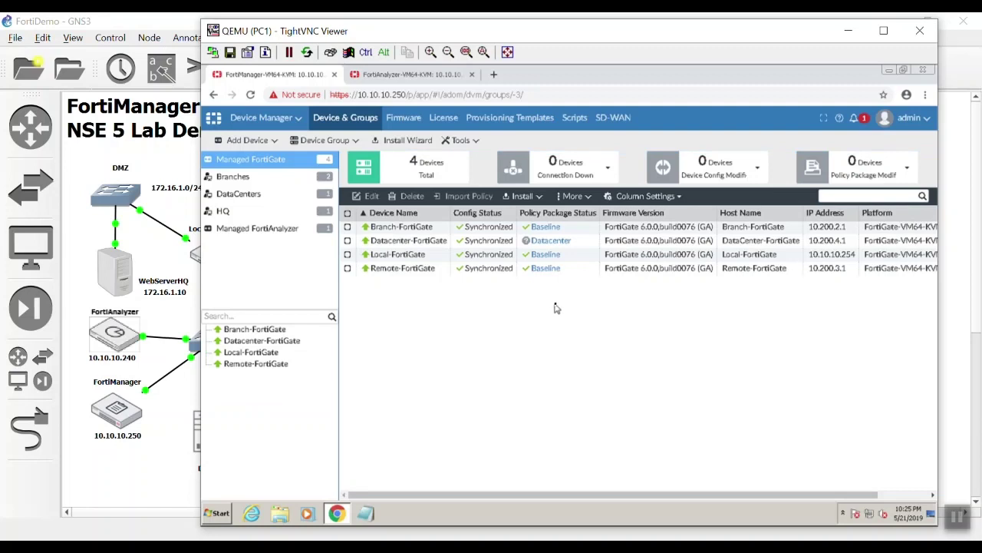
- Re-install the Datacenter policy package on Datacenter-FortiGate, confirming and proceeding past validation
{"action": "right_click", "coordinate": [584, 243]}
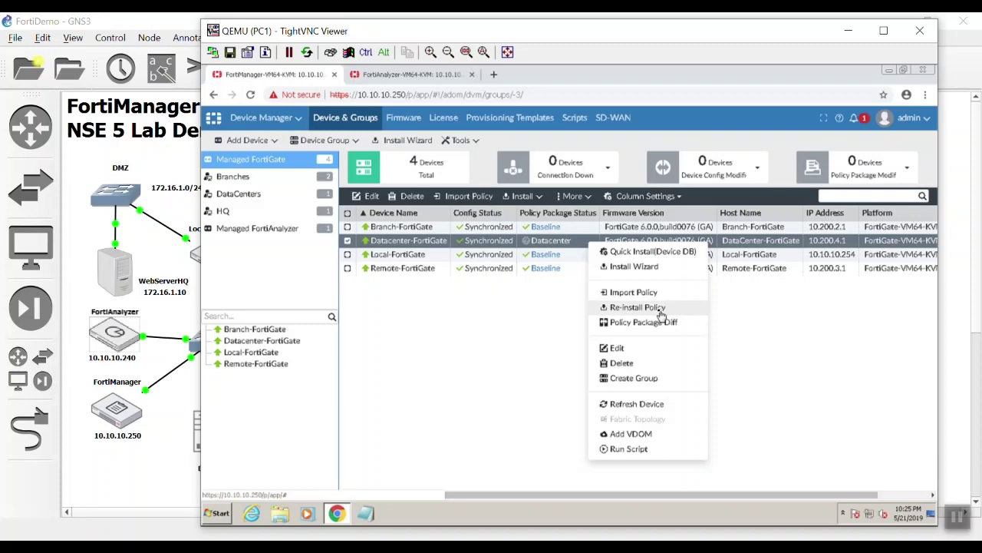
{"action": "left_click", "coordinate": [660, 314]}
{"action": "left_click", "coordinate": [637, 351]}
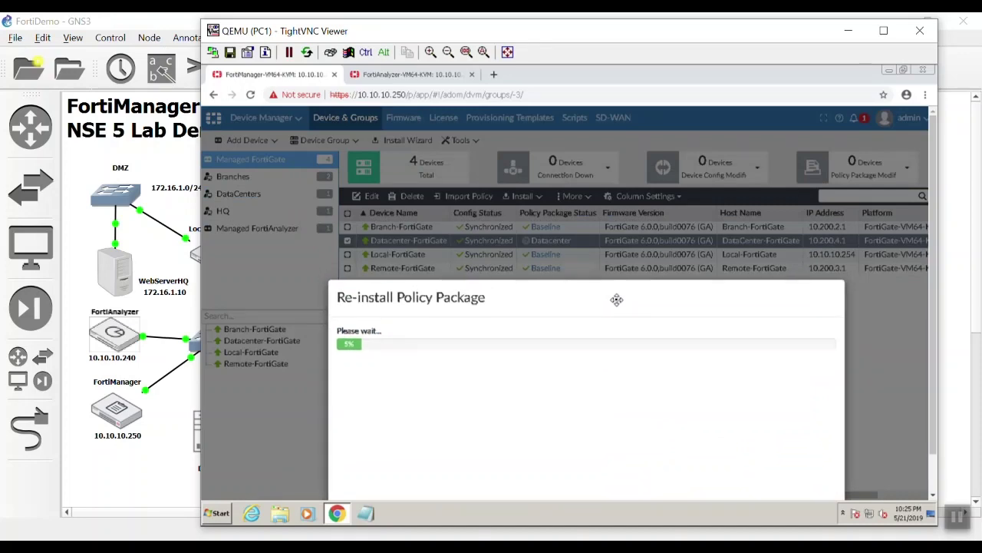
{"action": "left_click_drag", "start_coordinate": [617, 300], "coordinate": [609, 171]}
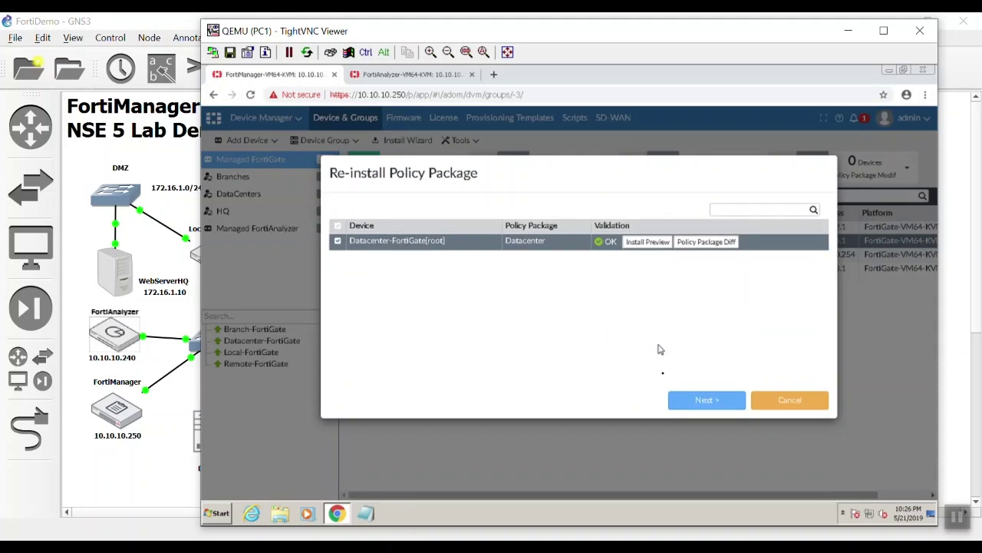
{"action": "left_click", "coordinate": [681, 399]}
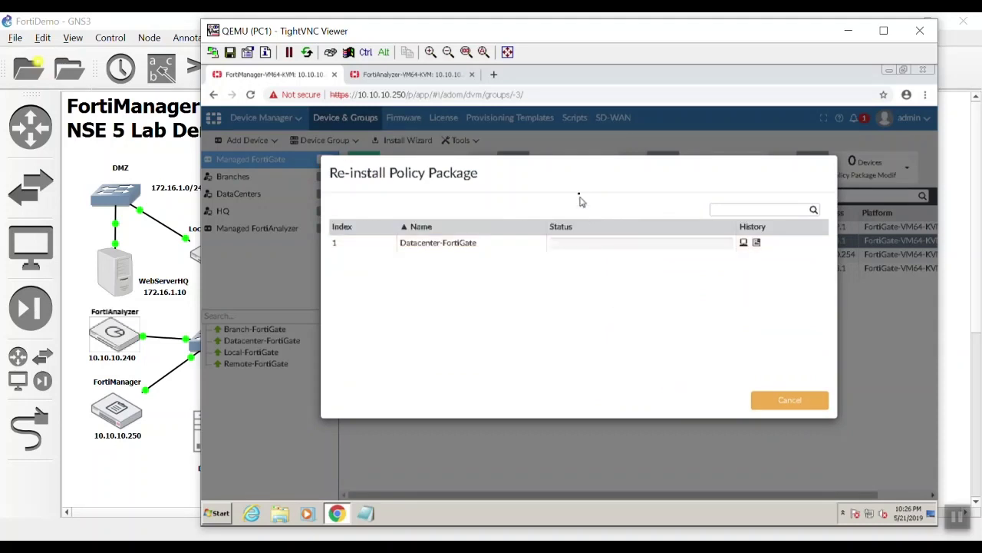
{"action": "left_click_drag", "start_coordinate": [576, 176], "coordinate": [600, 300]}
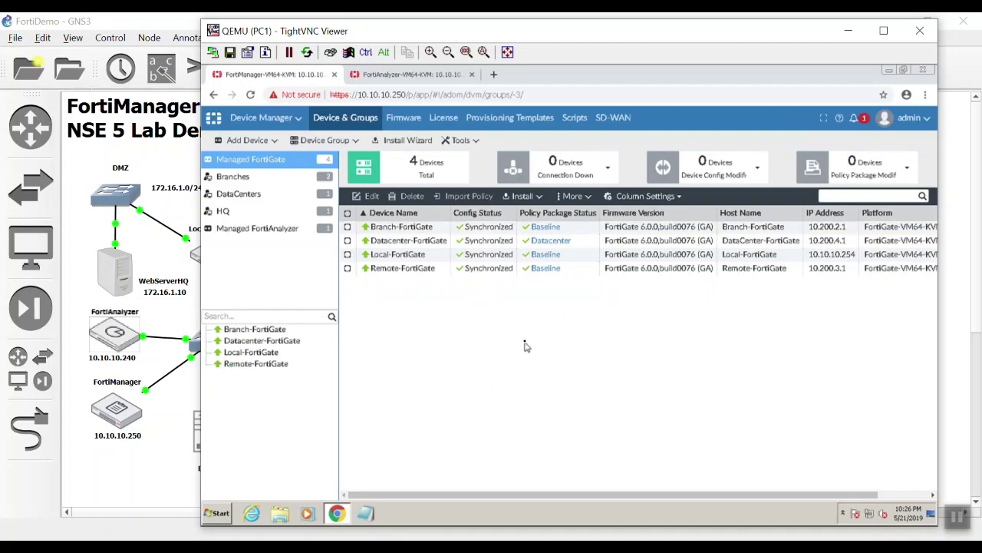
- Glance at the Managed FortiAnalyzer list, return to Managed FortiGate, then switch to the FortiAnalyzer console
{"action": "left_click", "coordinate": [314, 231]}
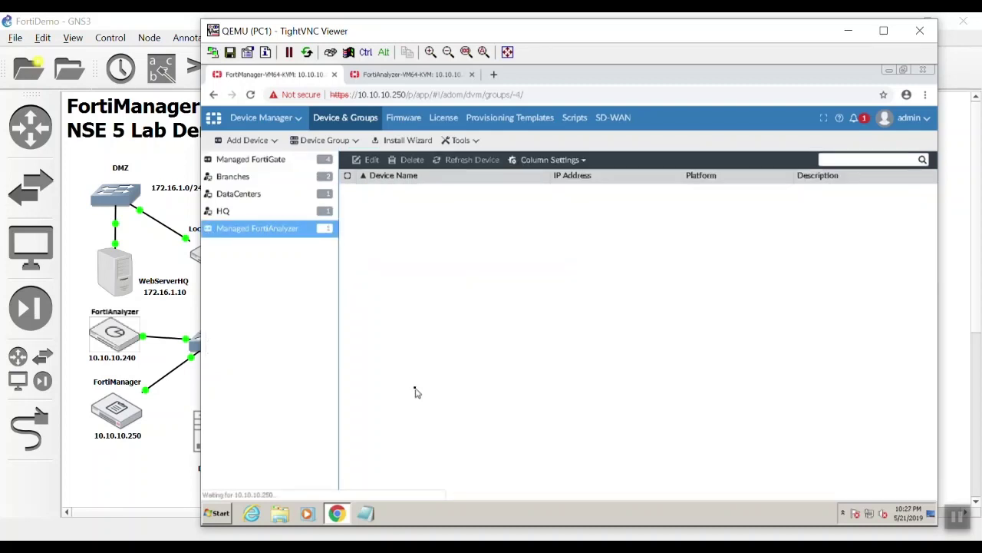
{"action": "left_click", "coordinate": [262, 164]}
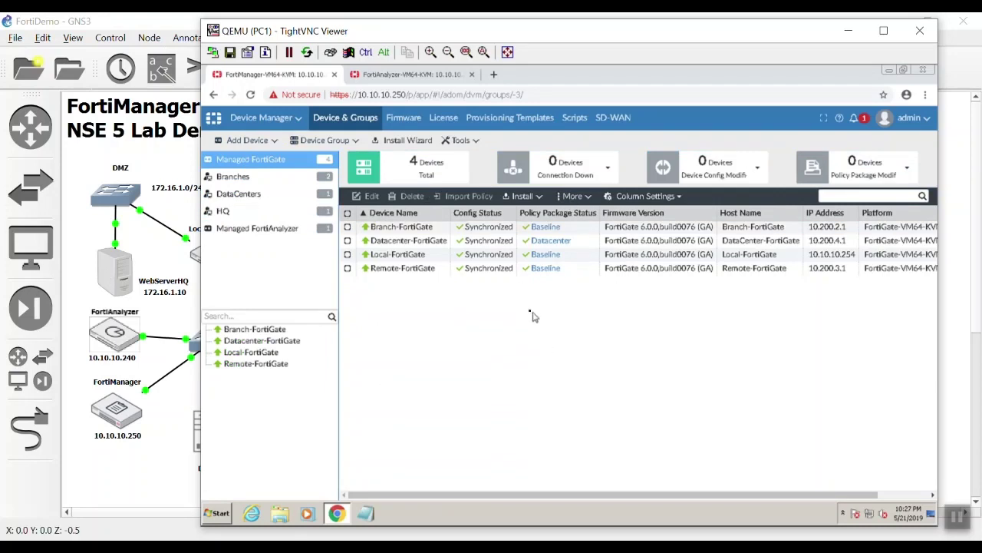
{"action": "left_click", "coordinate": [436, 79]}
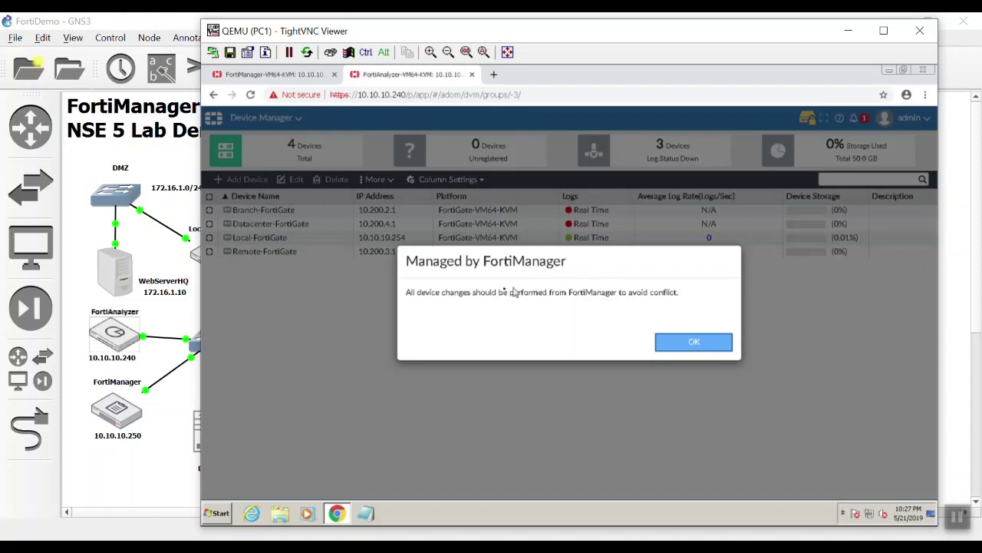
- Dismiss the Managed by FortiManager notice and open Log View for all devices over the Last 5 Minutes
{"action": "left_click", "coordinate": [694, 342]}
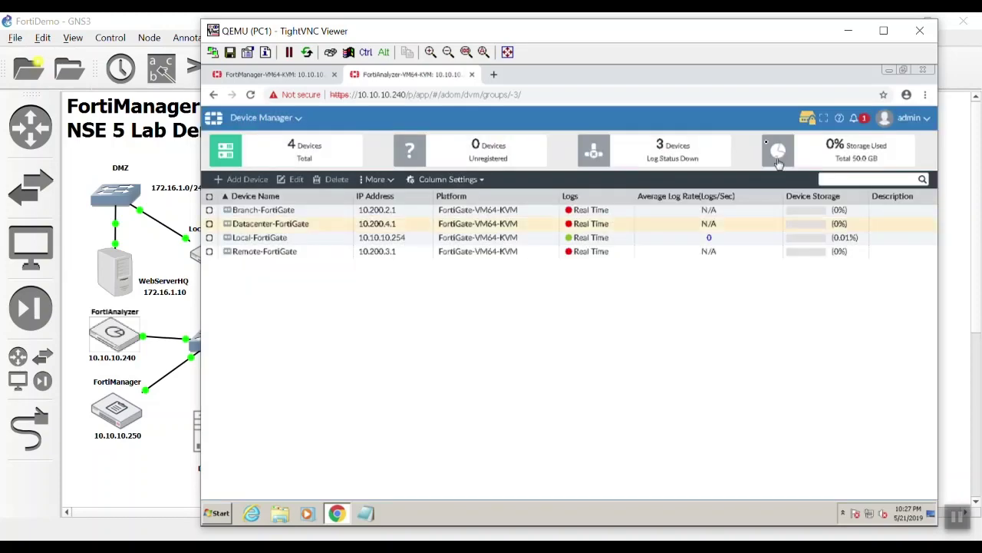
{"action": "left_click", "coordinate": [807, 121]}
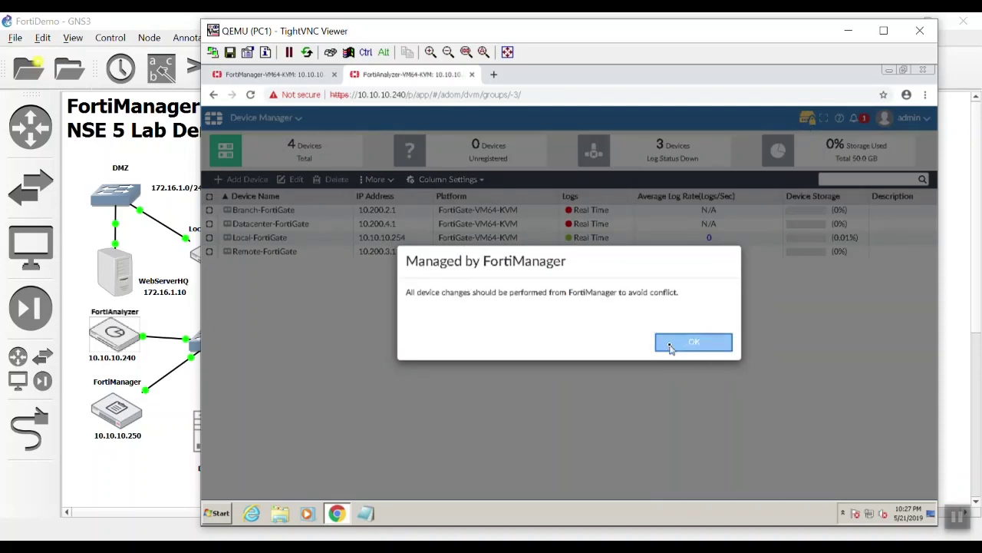
{"action": "left_click", "coordinate": [673, 346]}
{"action": "left_click", "coordinate": [259, 125]}
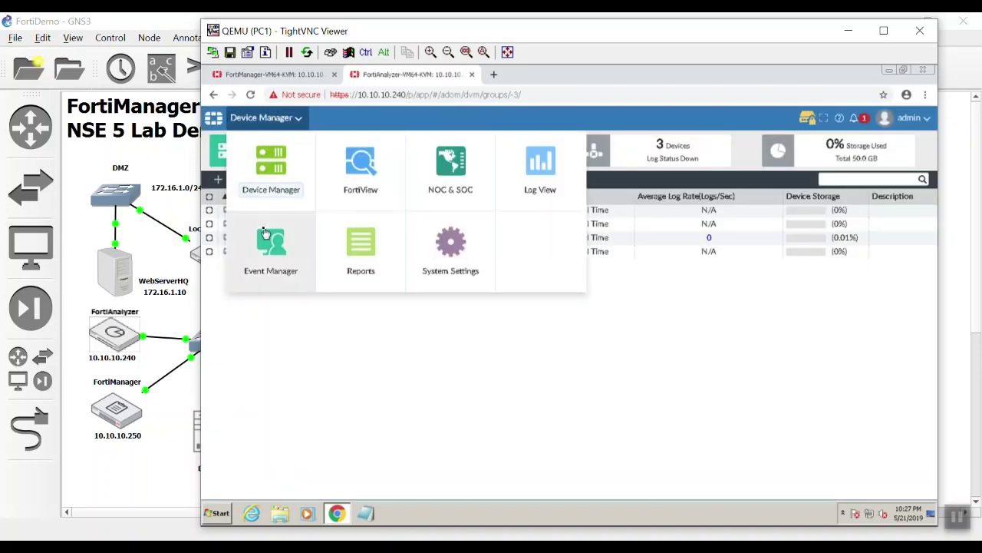
{"action": "left_click", "coordinate": [537, 176]}
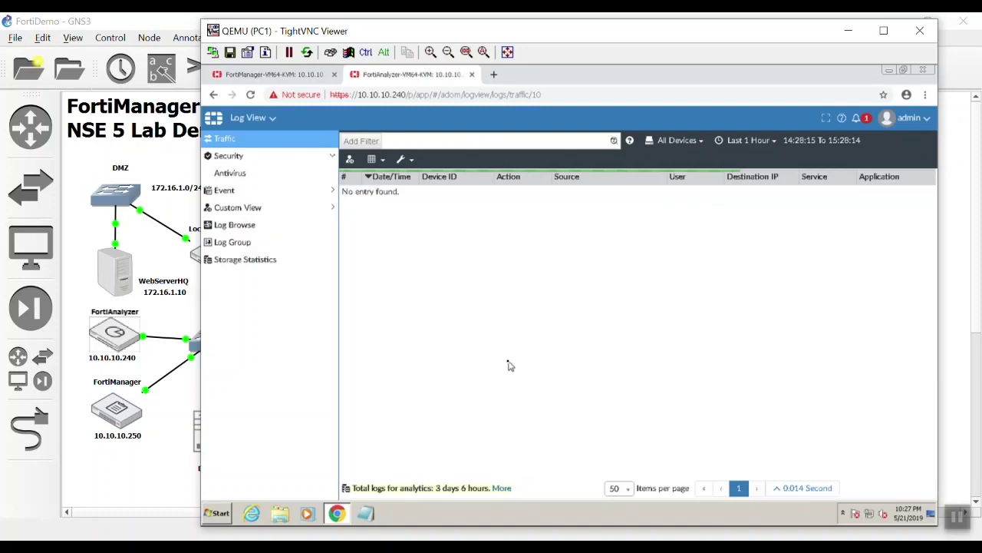
{"action": "left_click", "coordinate": [661, 143]}
{"action": "left_click", "coordinate": [661, 172]}
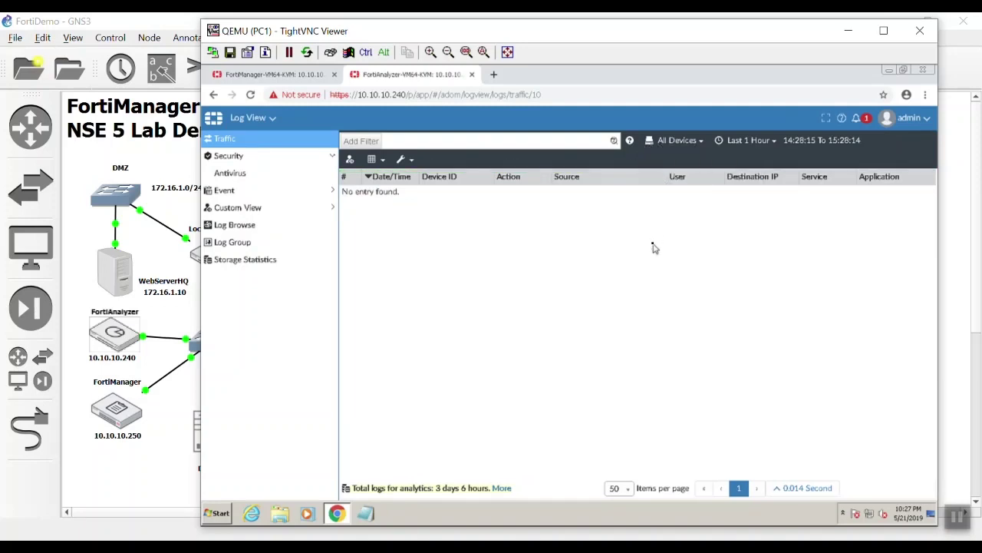
{"action": "left_click", "coordinate": [746, 141]}
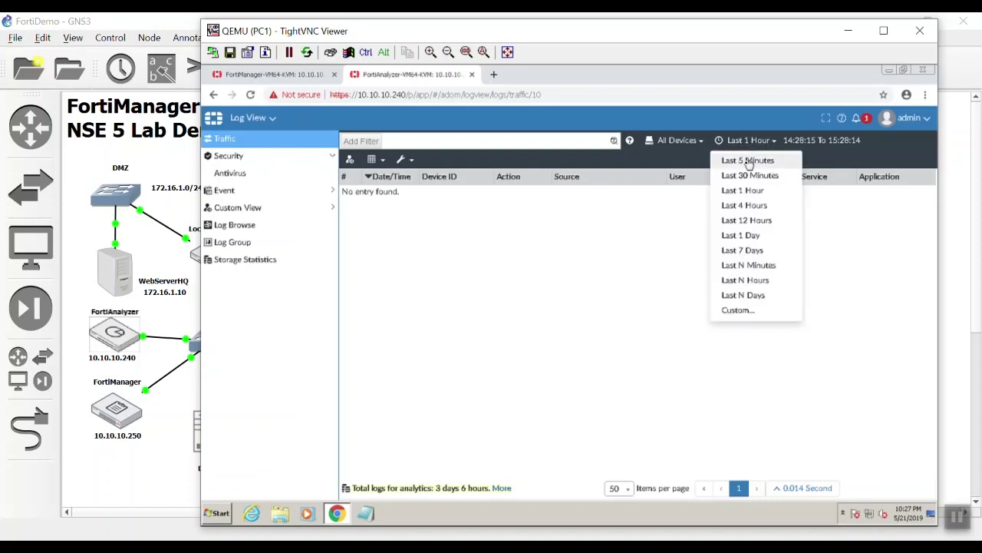
{"action": "left_click", "coordinate": [748, 163]}
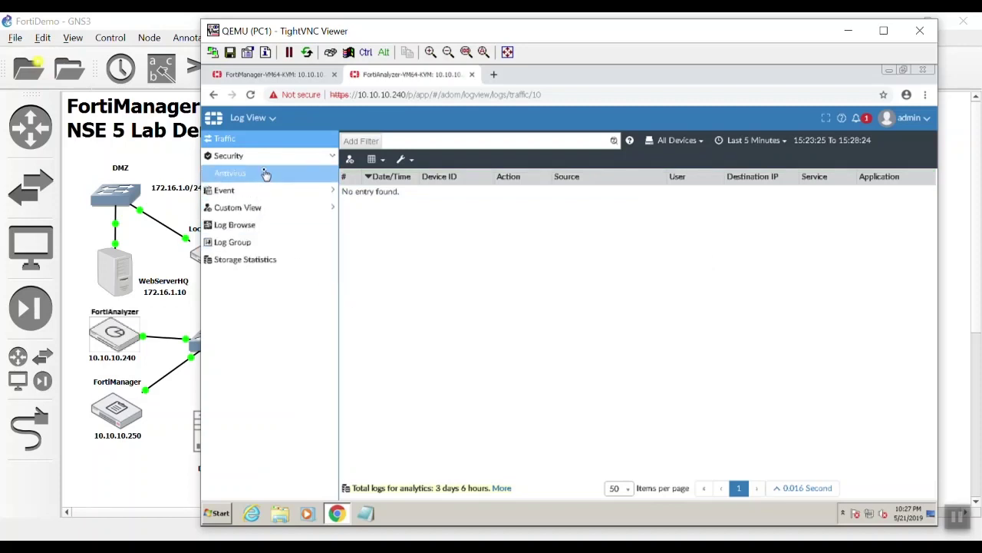
- Review the Event > System and Local Events logs, then go back to Device Manager
{"action": "left_click", "coordinate": [272, 193]}
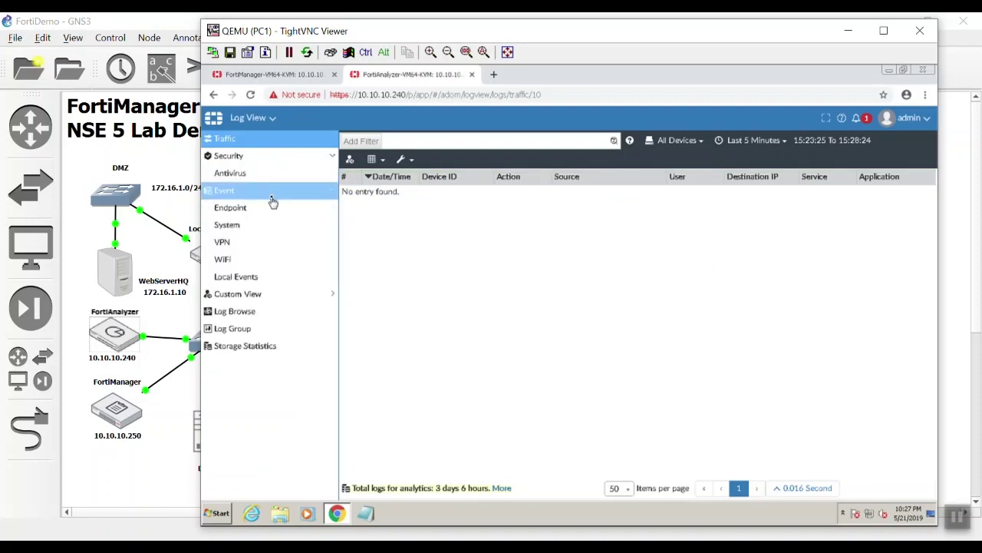
{"action": "left_click", "coordinate": [276, 215]}
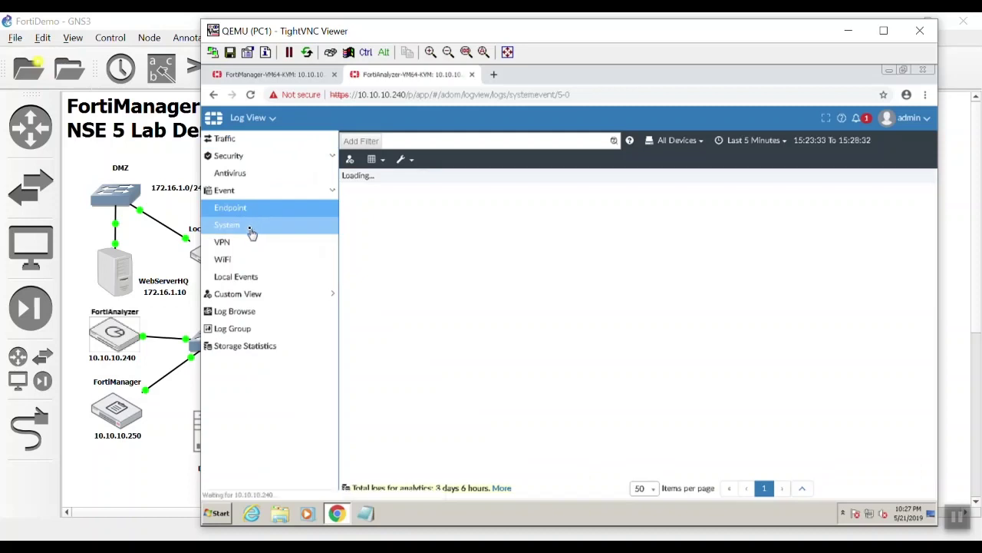
{"action": "left_click", "coordinate": [251, 229]}
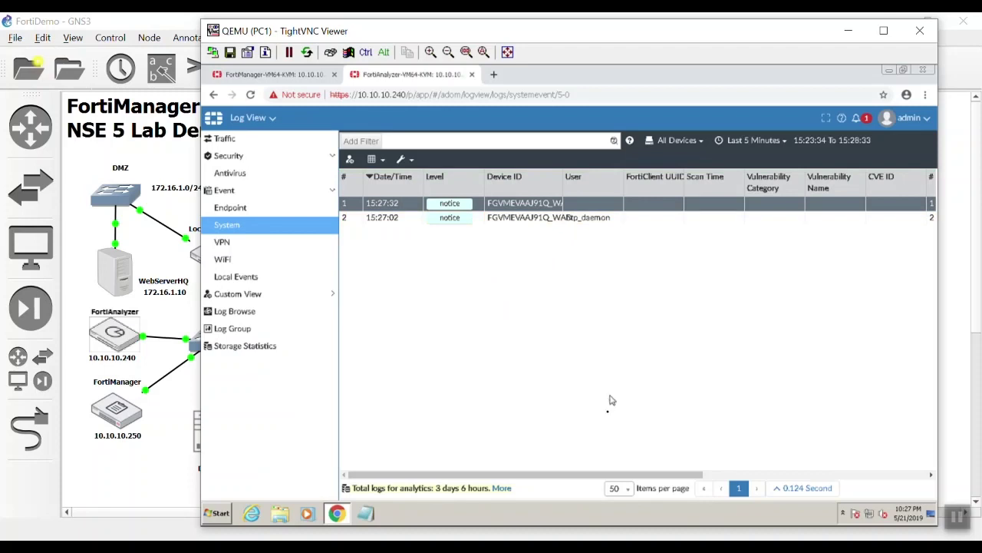
{"action": "left_click_drag", "start_coordinate": [623, 477], "coordinate": [915, 447]}
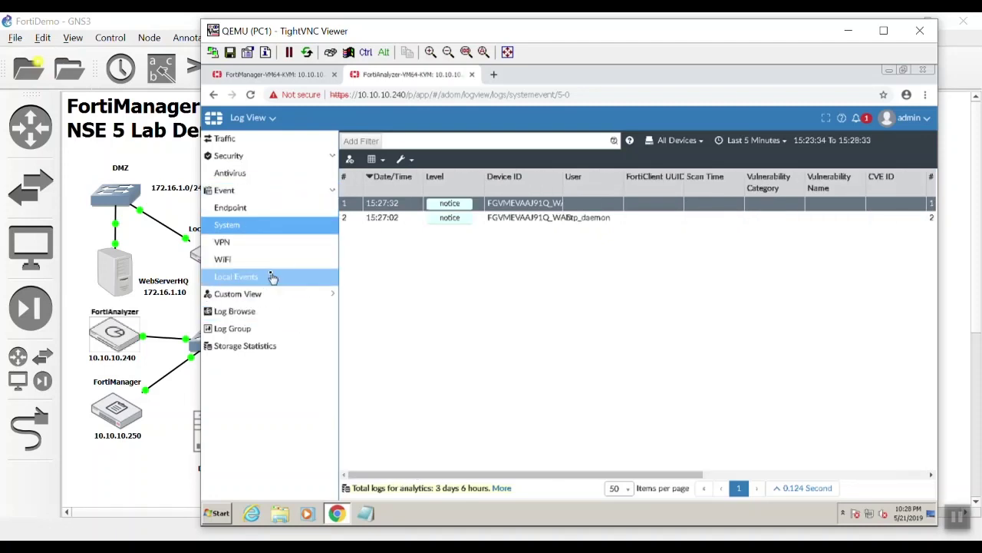
{"action": "left_click", "coordinate": [237, 277]}
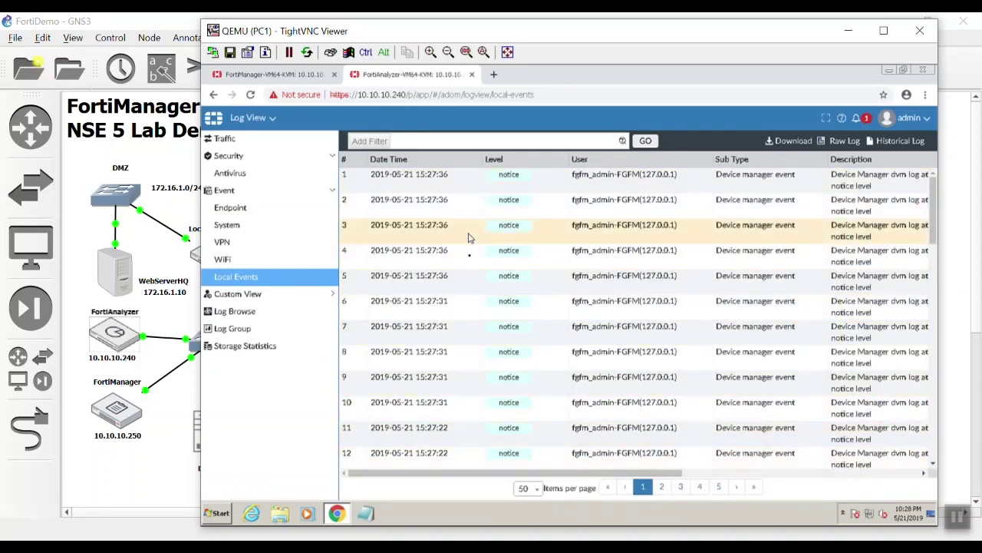
{"action": "left_click", "coordinate": [253, 118]}
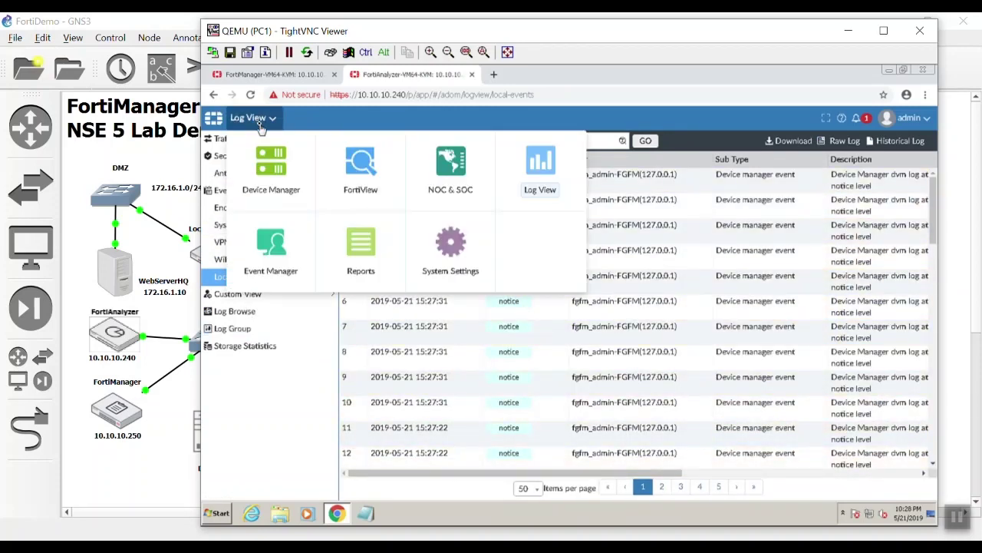
{"action": "left_click", "coordinate": [271, 190]}
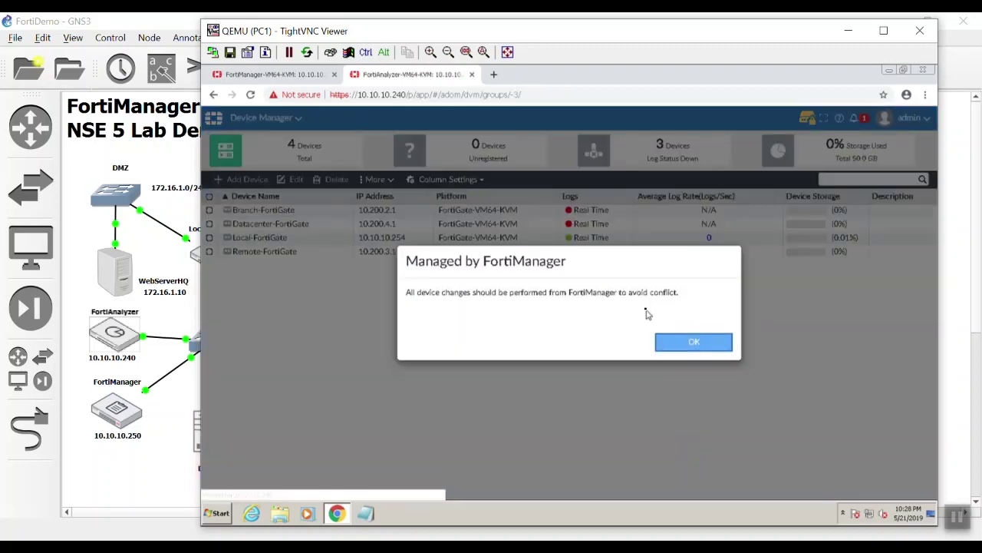
- Check FortiManager lists all four FortiGates Synchronized, then close the VNC window and reopen PC1's console
{"action": "left_click", "coordinate": [303, 74]}
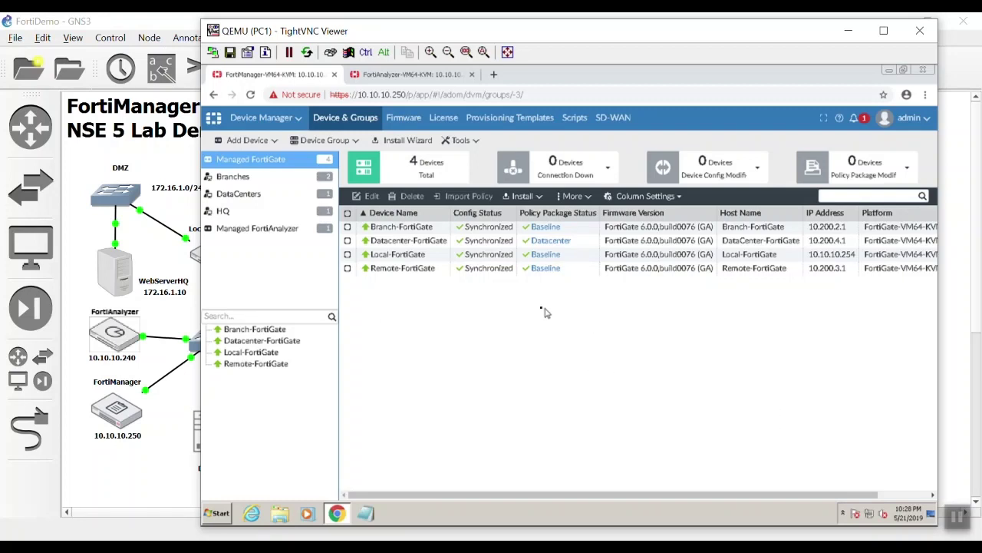
{"action": "left_click", "coordinate": [167, 160]}
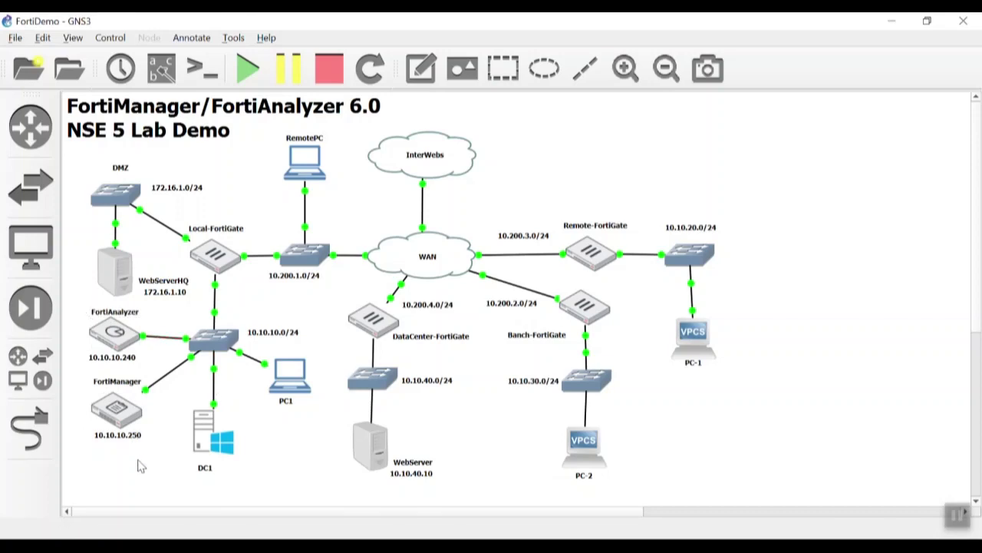
{"action": "left_click", "coordinate": [290, 386]}
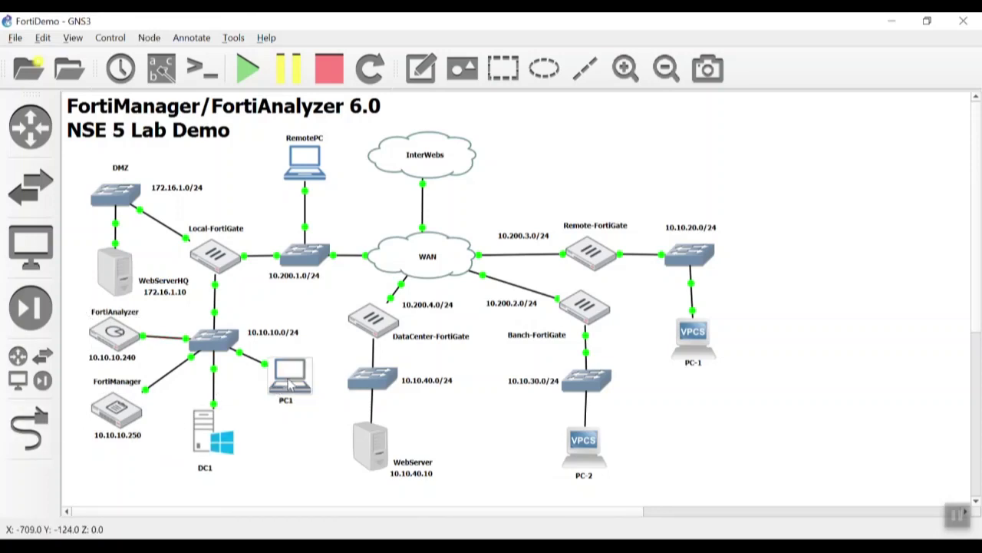
{"action": "double_click", "coordinate": [290, 386]}
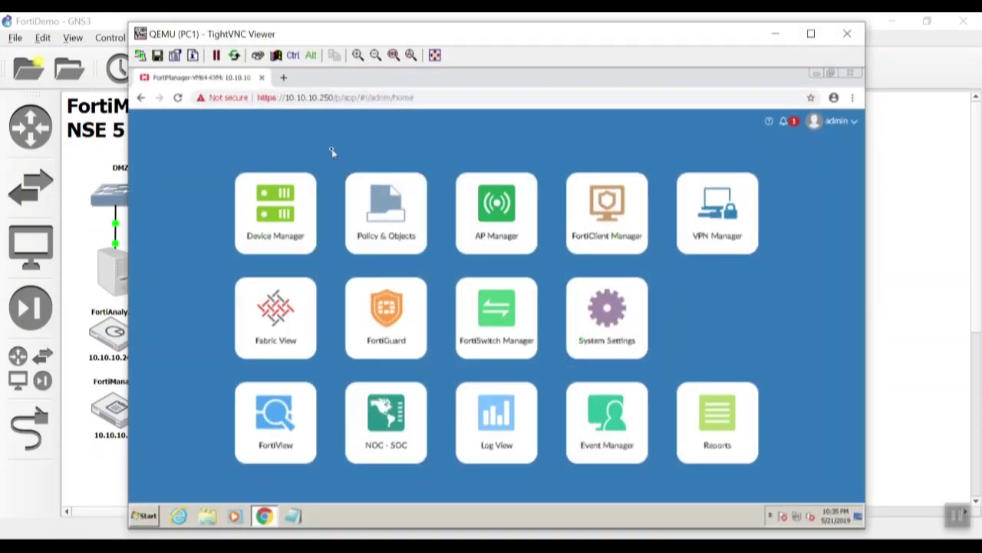
- Log out of FortiManager and sign back in with the admin username and password
{"action": "left_click", "coordinate": [846, 127]}
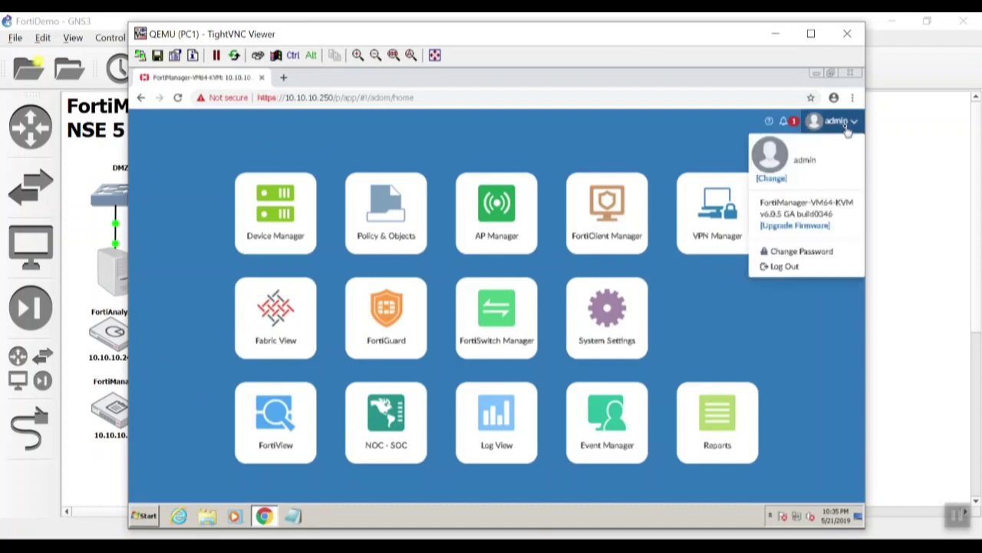
{"action": "left_click", "coordinate": [771, 266]}
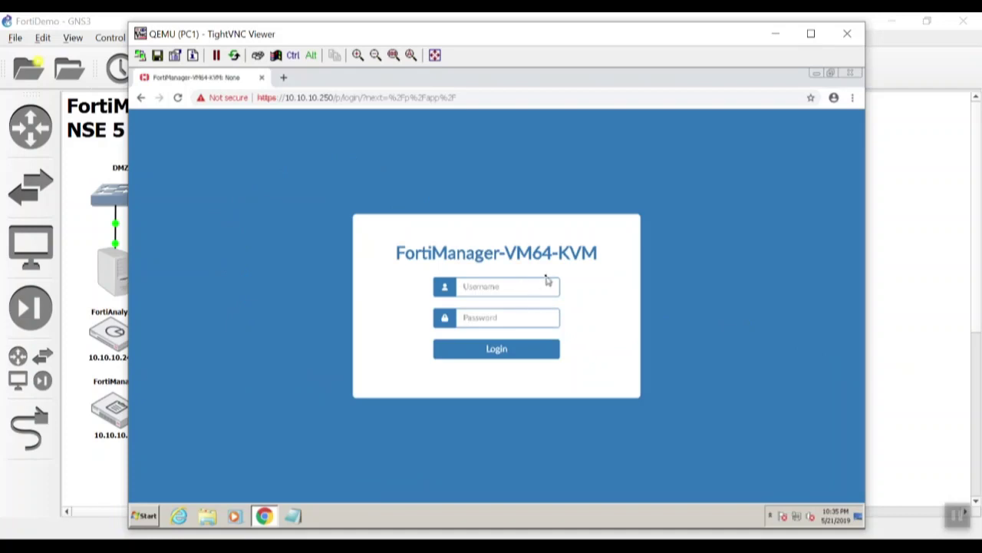
{"action": "type", "text": "ad*********"}
{"action": "key", "text": "Return"}
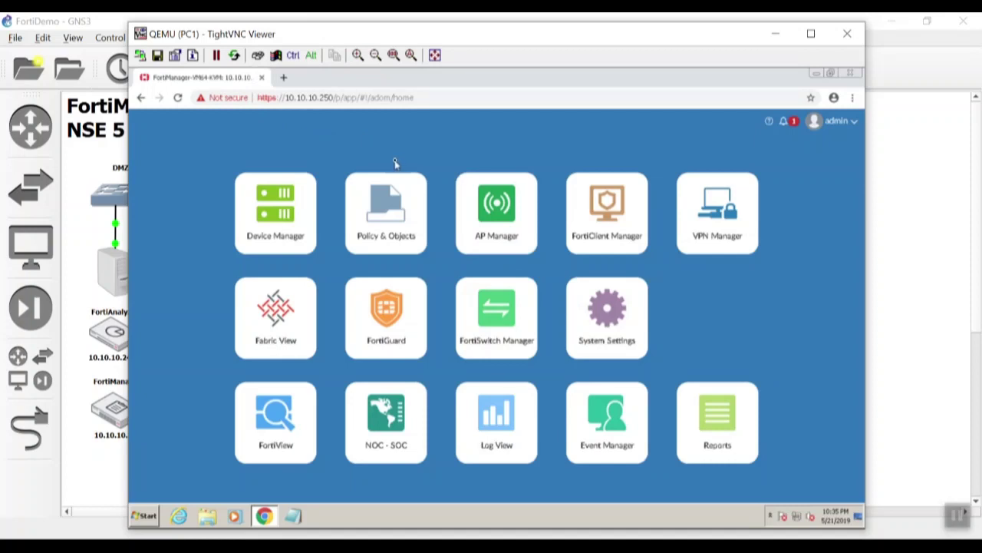
- Browse the Event > System logs in FortiManager's Log View
{"action": "left_click", "coordinate": [506, 441]}
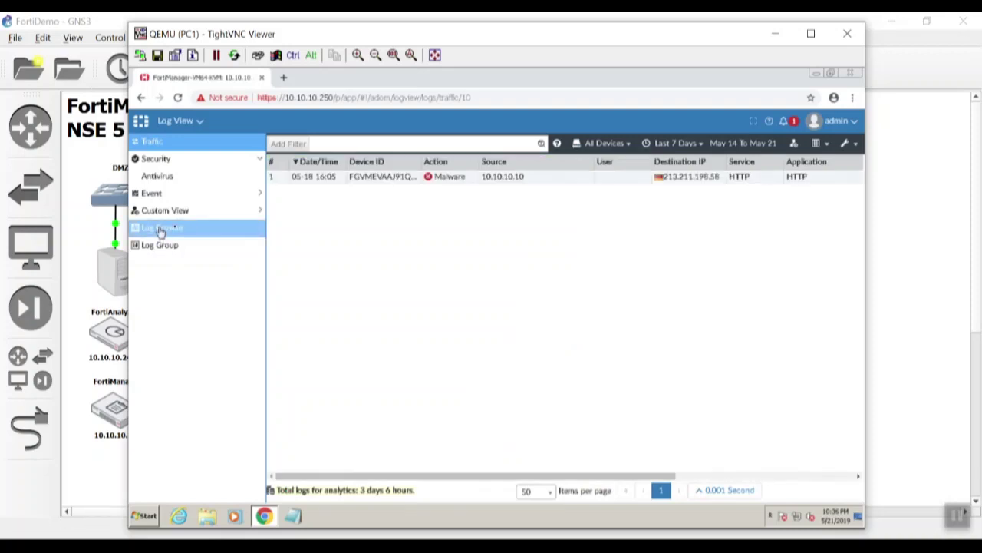
{"action": "left_click", "coordinate": [222, 193]}
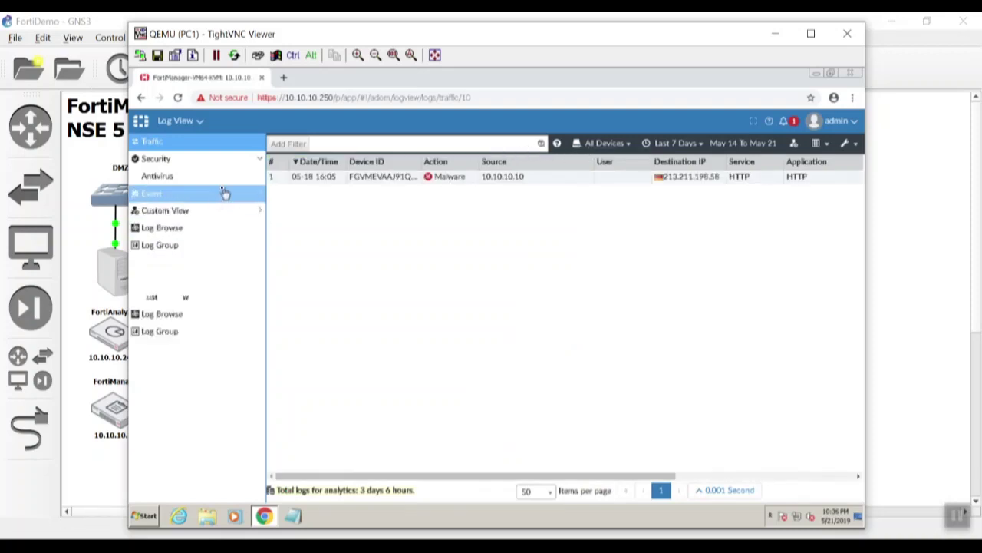
{"action": "left_click", "coordinate": [199, 232]}
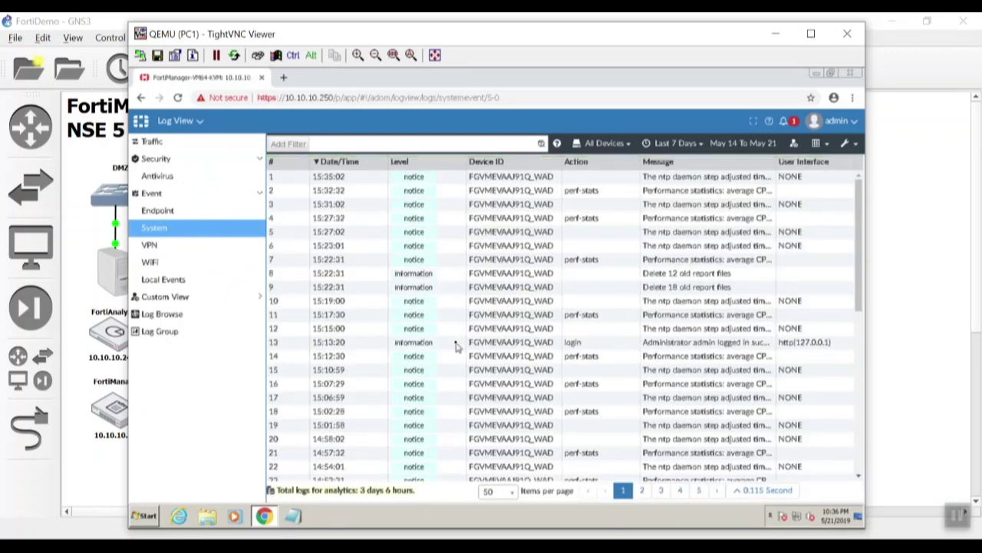
{"action": "scroll", "coordinate": [459, 246], "scroll_direction": "down", "scroll_amount": 5}
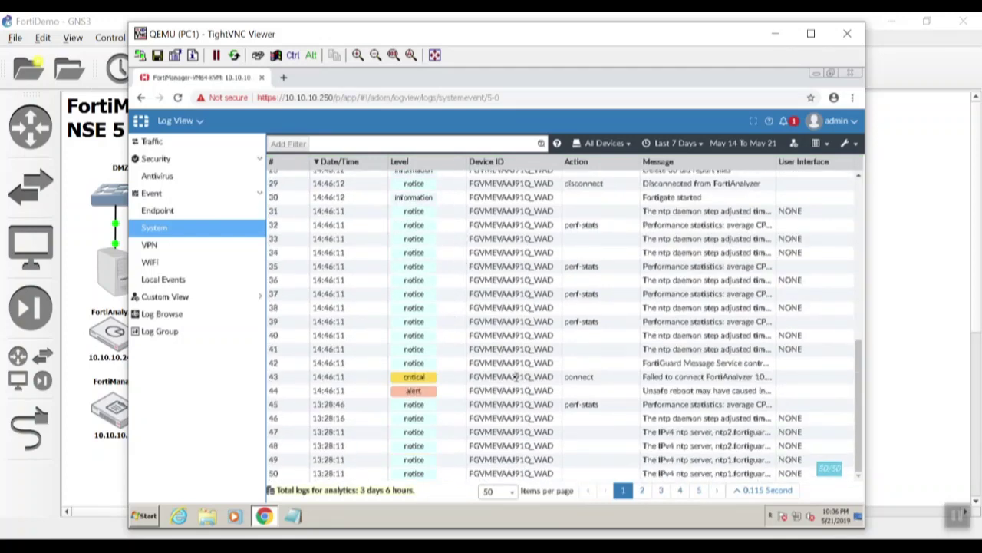
{"action": "scroll", "coordinate": [517, 376], "scroll_direction": "up", "scroll_amount": 5}
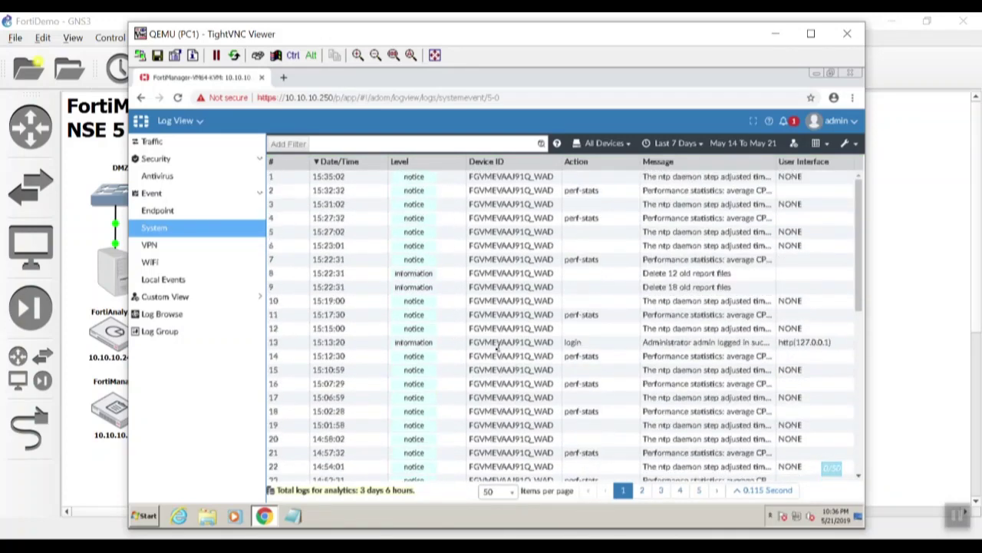
- Return home and list the Managed FortiAnalyzer devices in Device Manager
{"action": "left_click", "coordinate": [153, 121]}
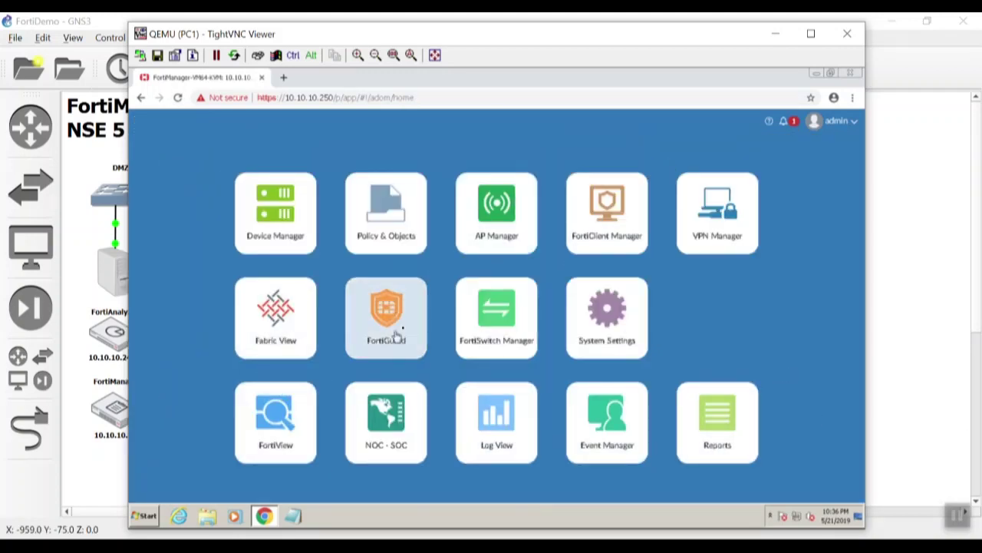
{"action": "left_click", "coordinate": [253, 227]}
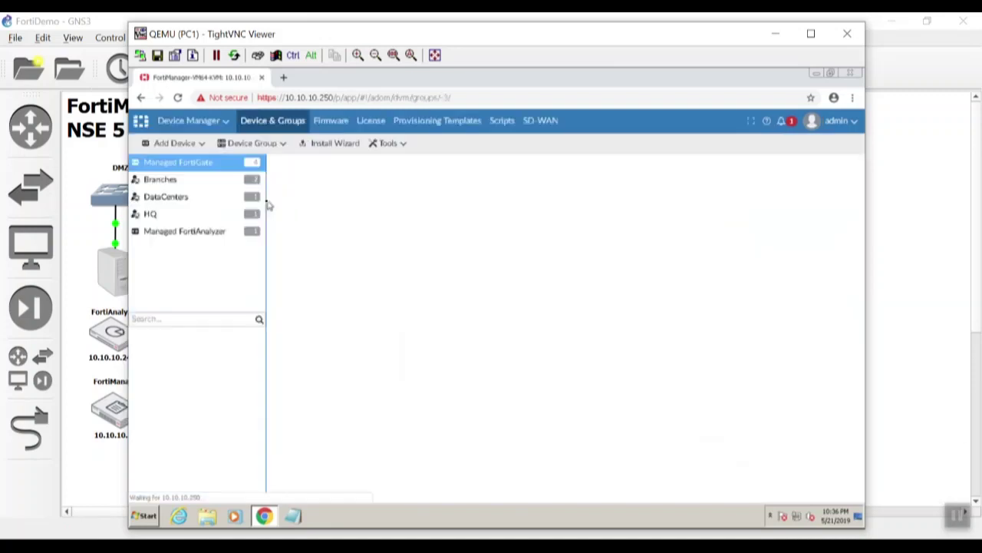
{"action": "left_click", "coordinate": [182, 232]}
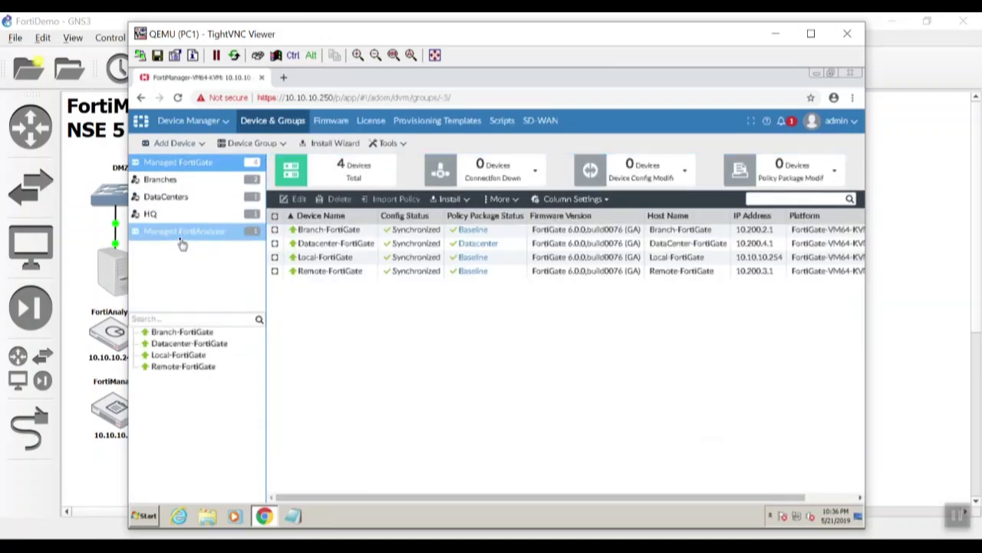